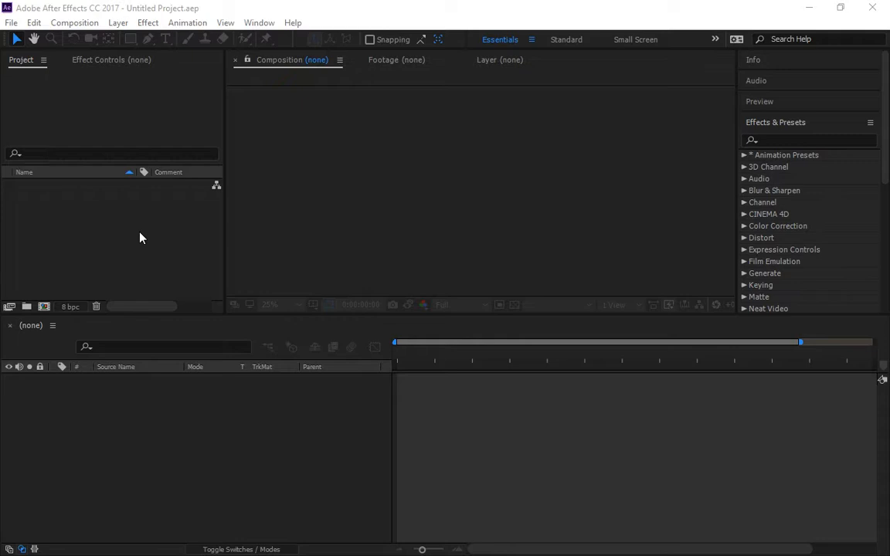
- Import 2U2A2665.MOV from the footage folder in File Explorer into the project and rename it "dance green screen"
key(alt+Tab)
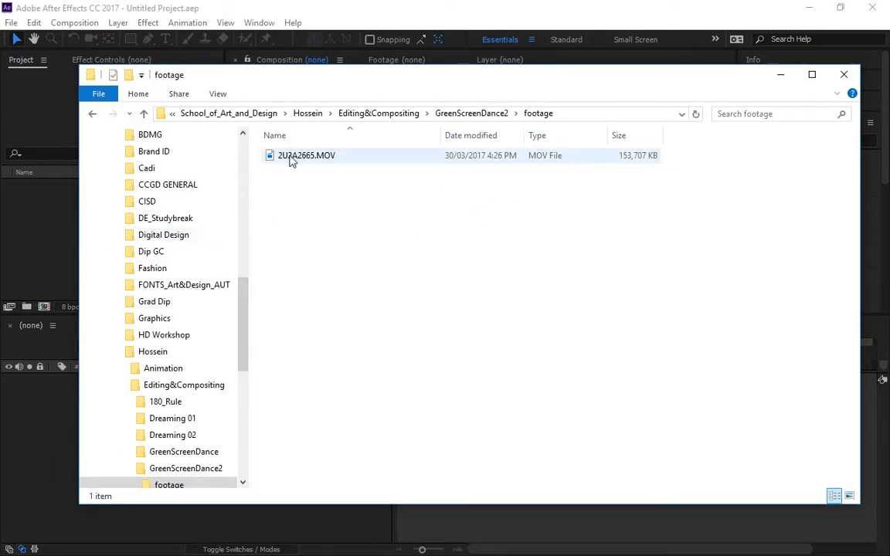
drag(292, 158, 33, 230)
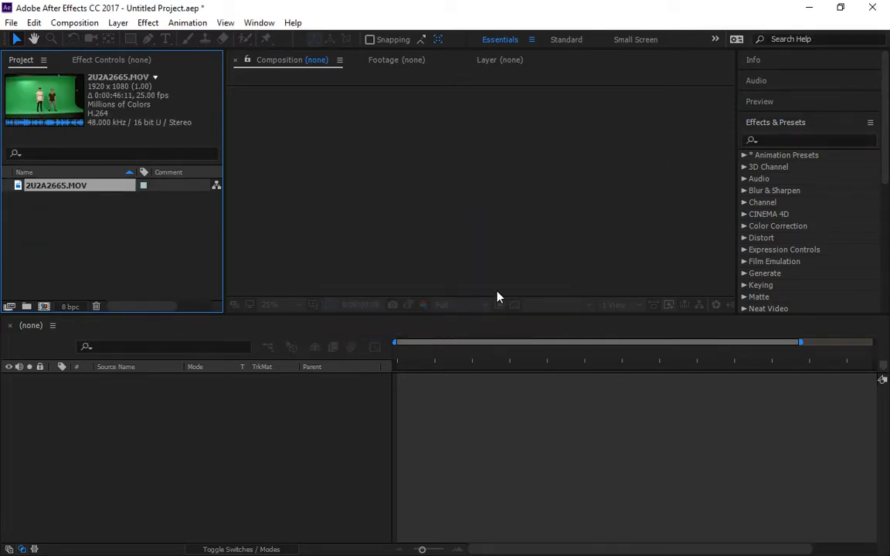
right_click(44, 187)
click(41, 190)
key(Return)
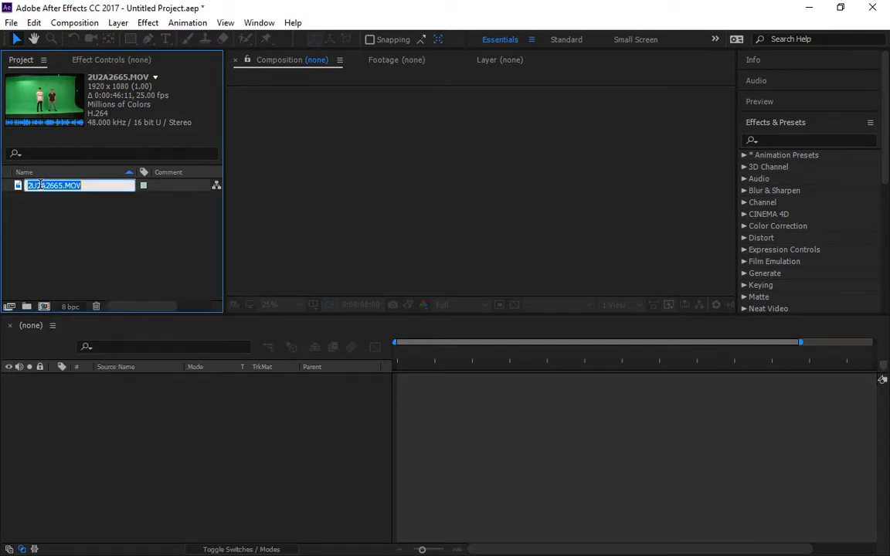
text(dance )
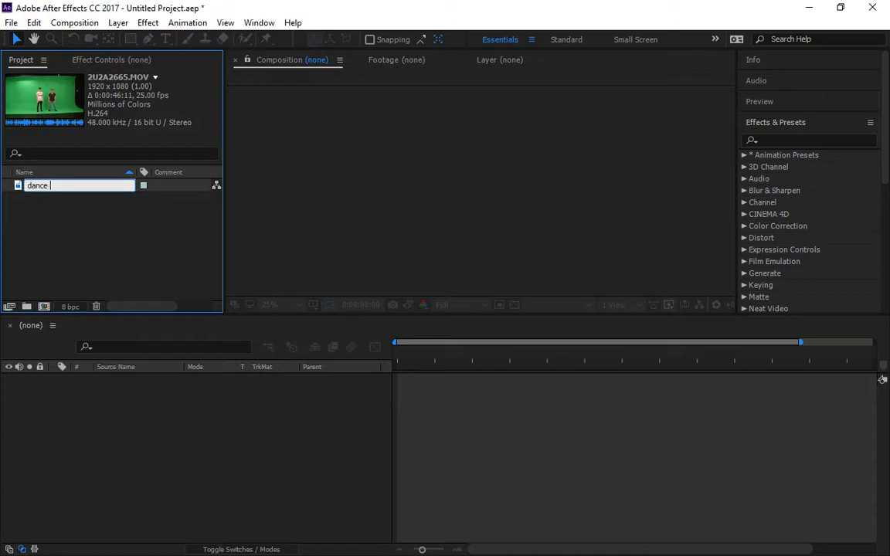
text(gf)
text(reen)
text( screen)
key(Return)
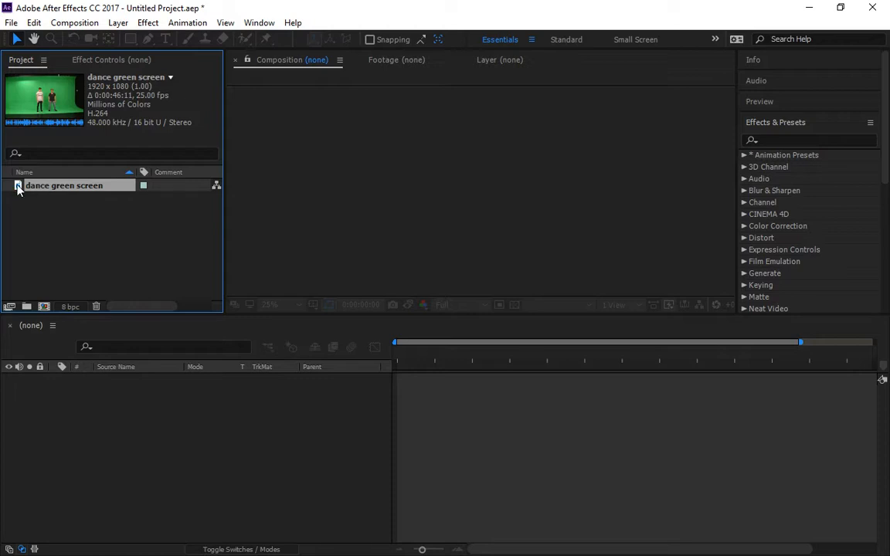
- Create a composition from the dance green screen footage and start its work area at 23:40:30:01
drag(44, 191, 47, 308)
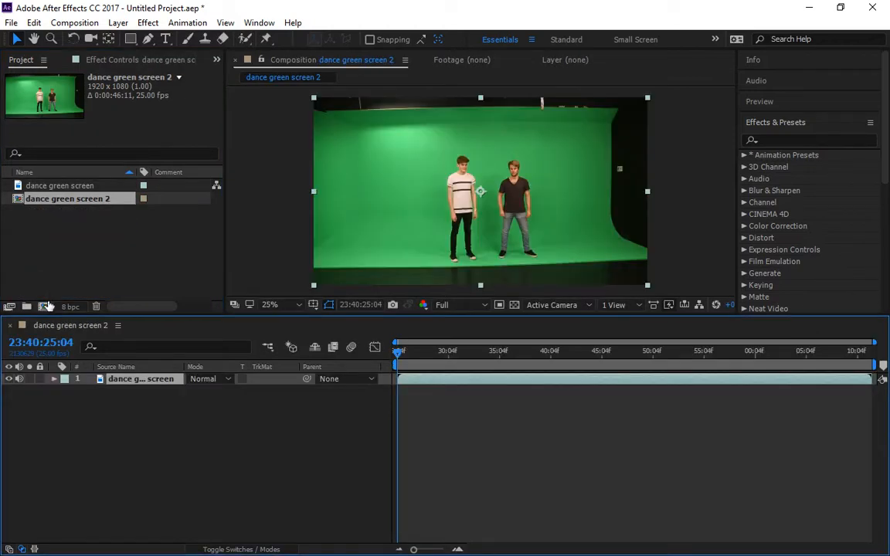
drag(452, 357, 267, 386)
drag(499, 355, 448, 360)
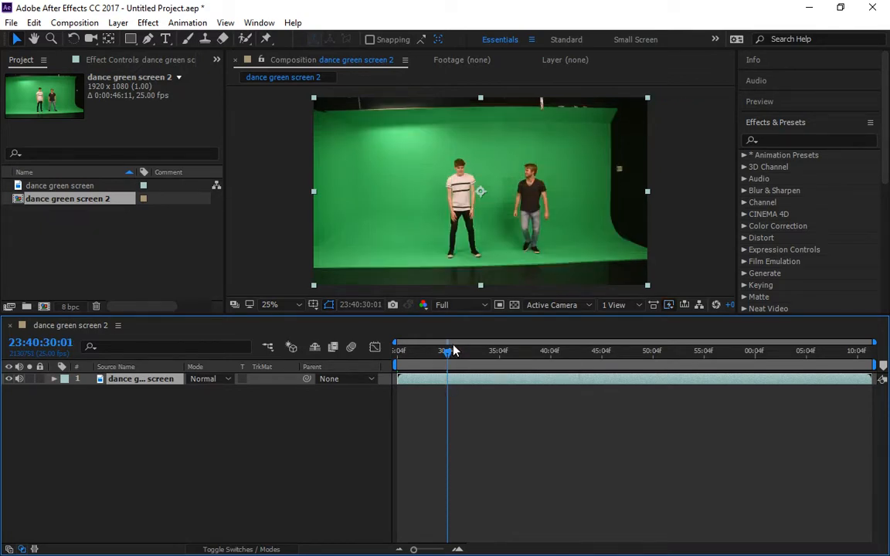
key(b)
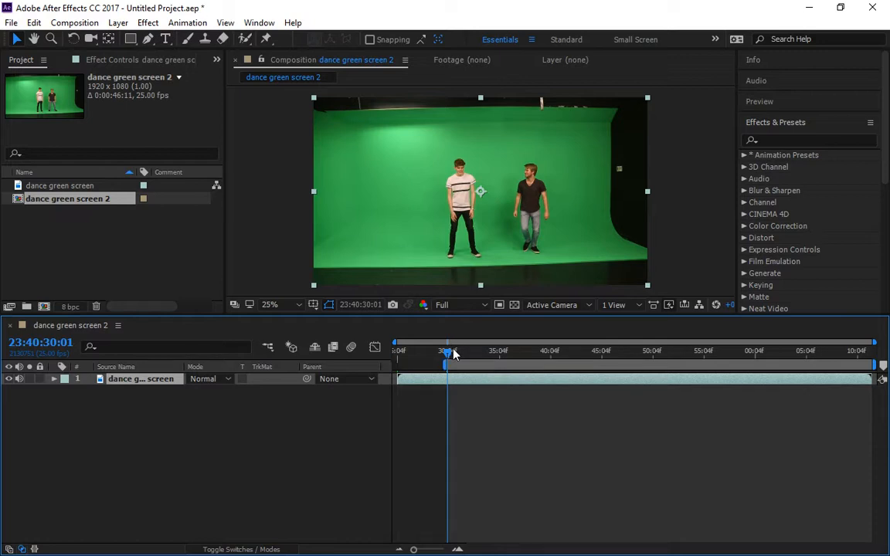
- End the work area at 23:40:52:19 and trim the composition to the work area
drag(455, 350, 684, 352)
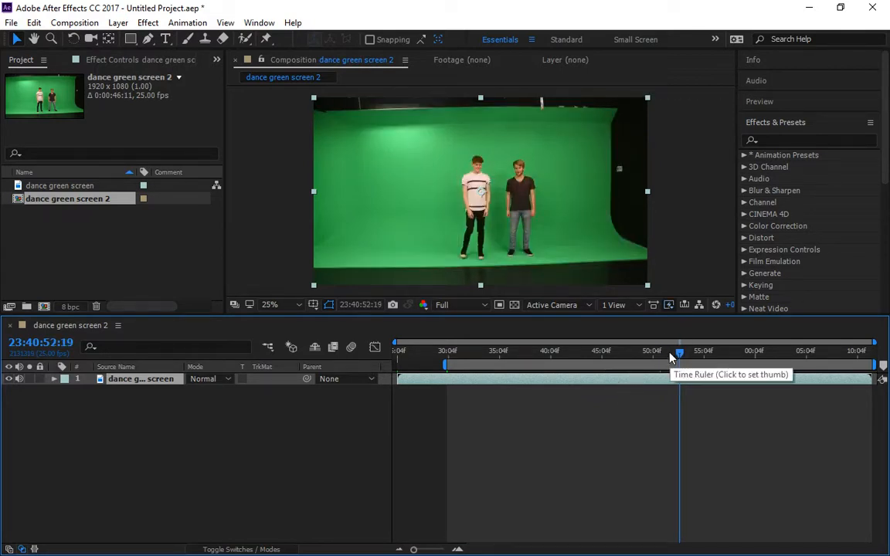
key(n)
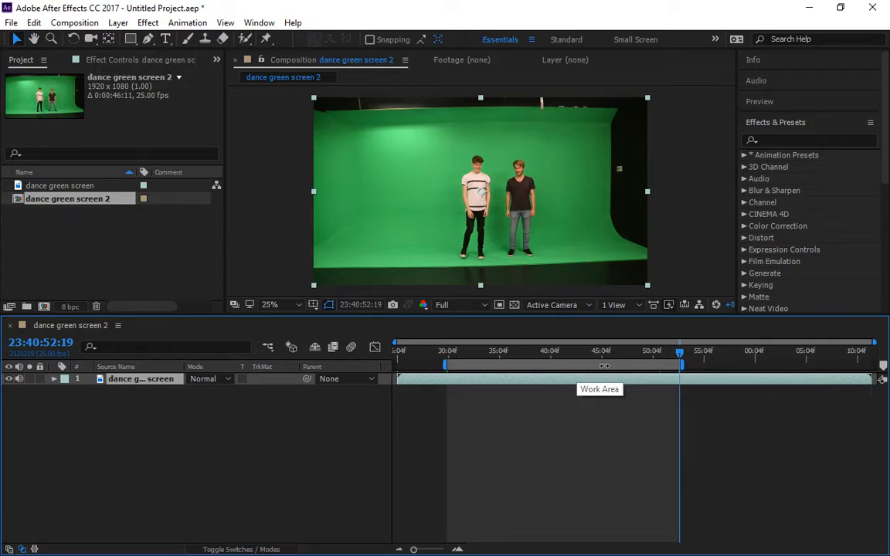
right_click(519, 366)
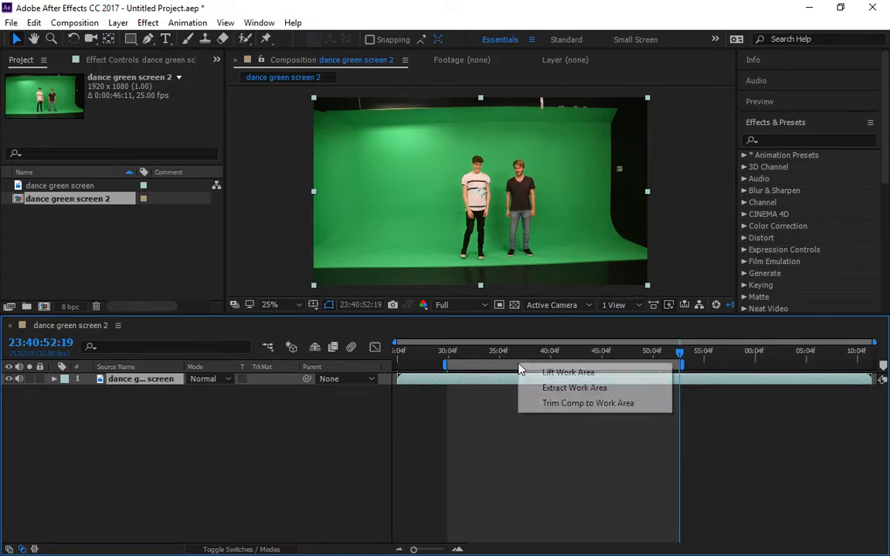
click(558, 403)
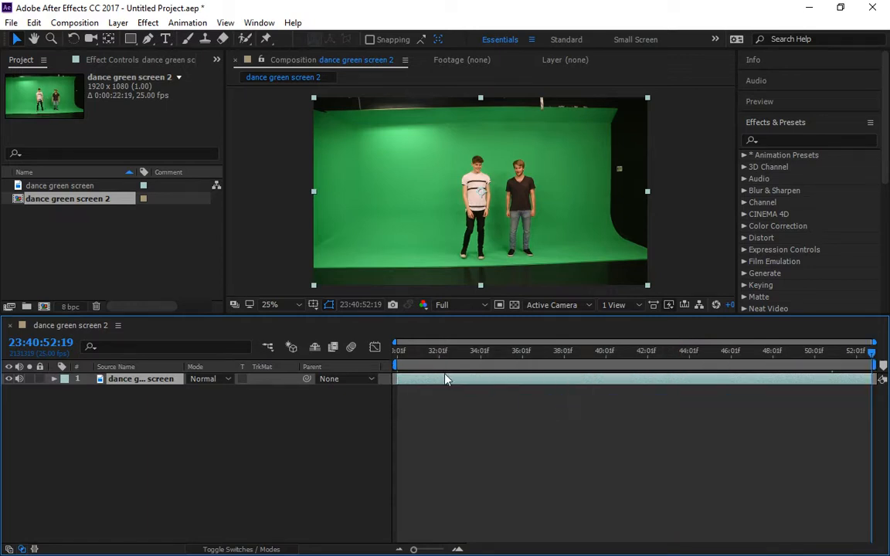
- Review the trimmed clip, then draw a closed four-point Pen mask around the two dancers at the first frame
drag(410, 353, 370, 355)
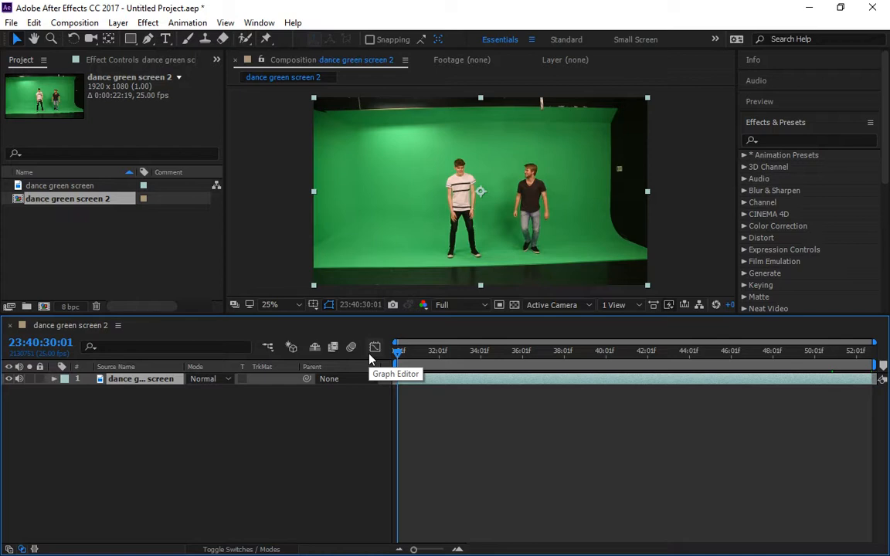
drag(401, 354, 549, 352)
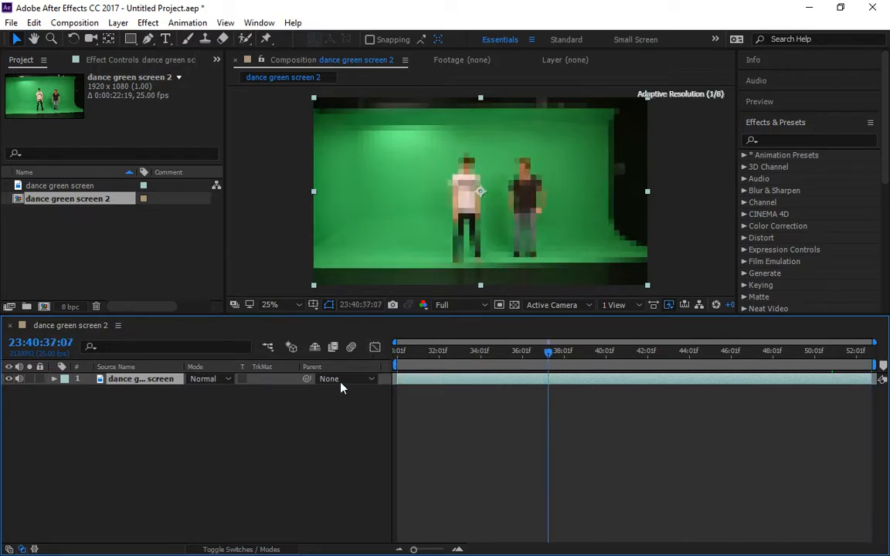
key(Home)
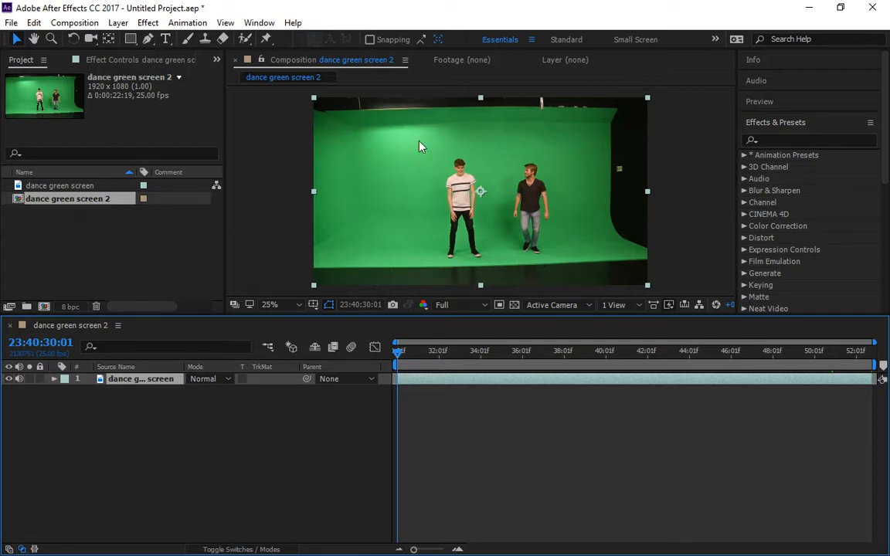
click(149, 39)
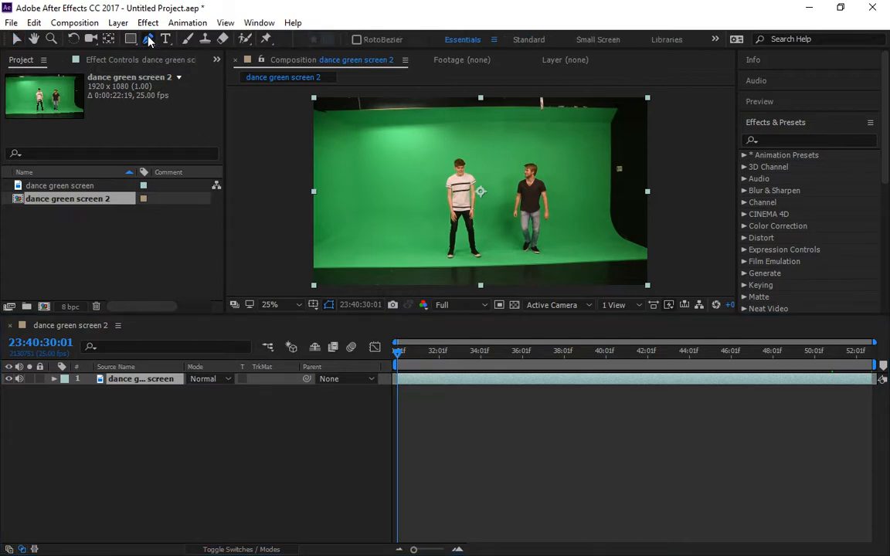
click(403, 152)
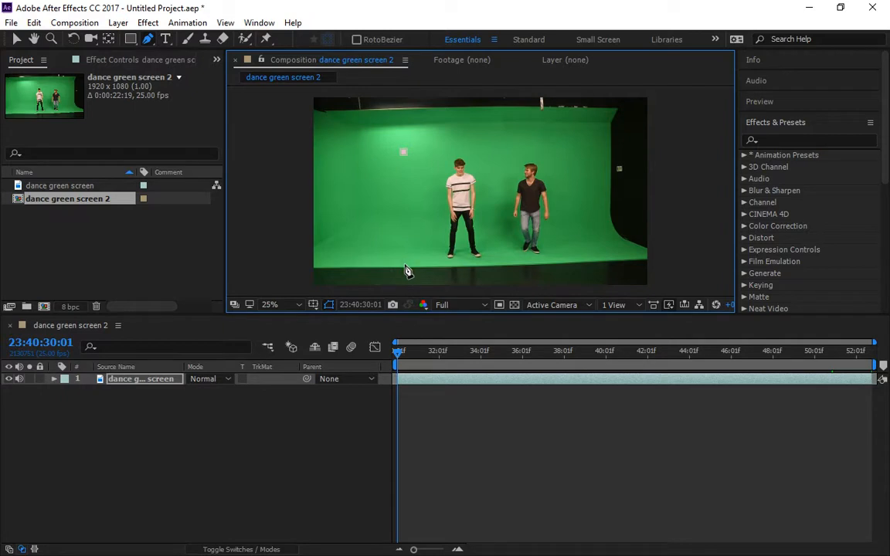
click(404, 264)
click(578, 258)
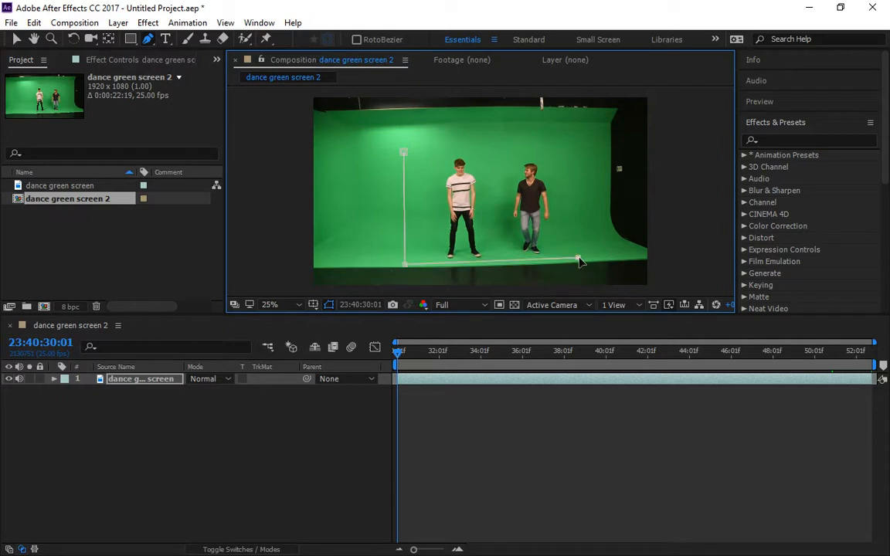
click(564, 146)
click(403, 152)
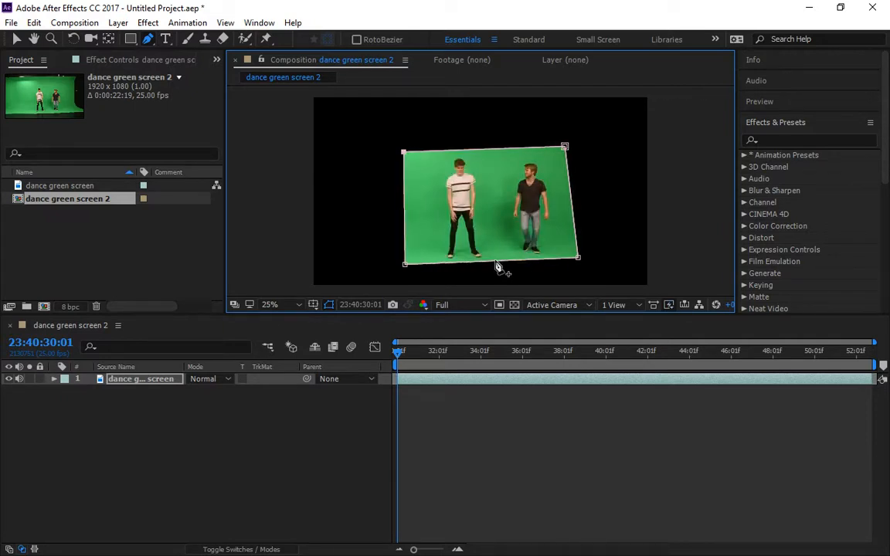
- Add a point in the middle of the mask's lower edge and move it slightly down below the dancers' feet
click(495, 262)
click(17, 40)
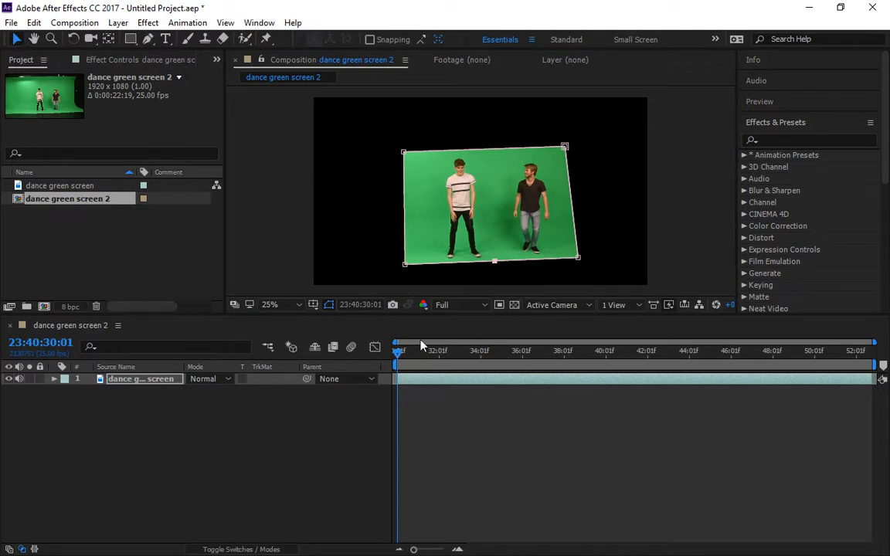
mouse_move(495, 263)
mouse_down()
mouse_move(497, 275)
mouse_move(498, 268)
mouse_up()
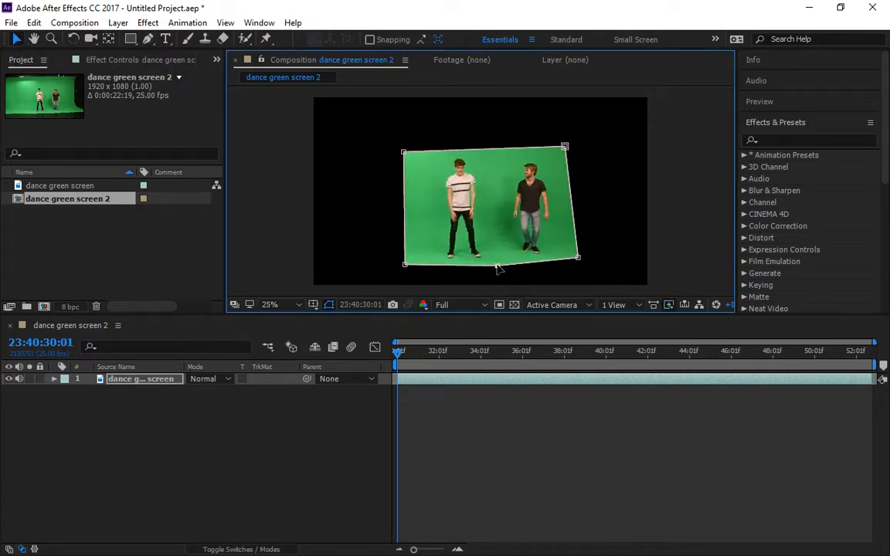
- Raise the mask's two upper corners at 23:40:30:13 to leave more room above the dancer's raised arm
click(434, 351)
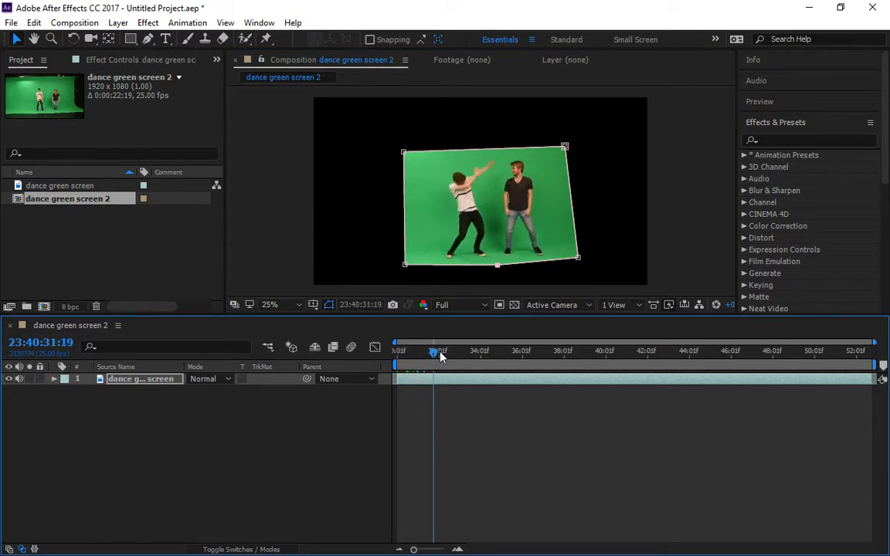
drag(440, 354, 407, 353)
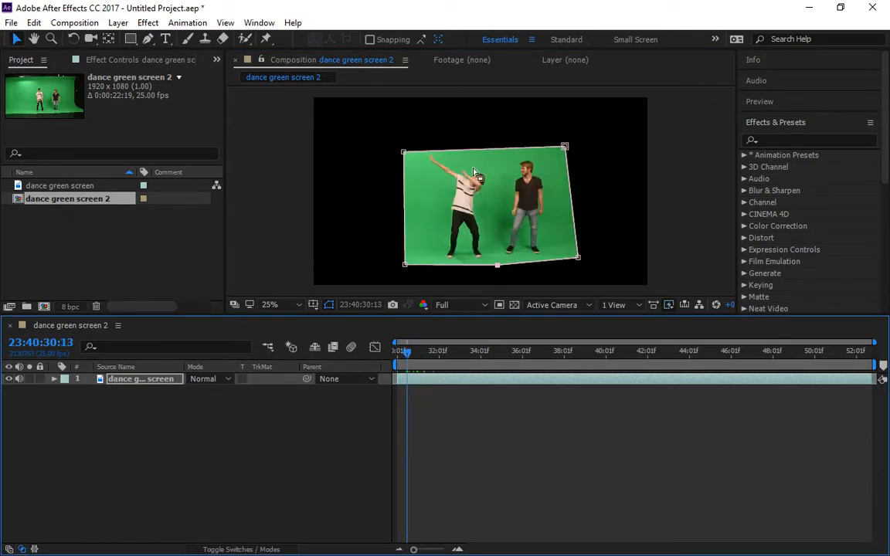
drag(404, 153, 403, 142)
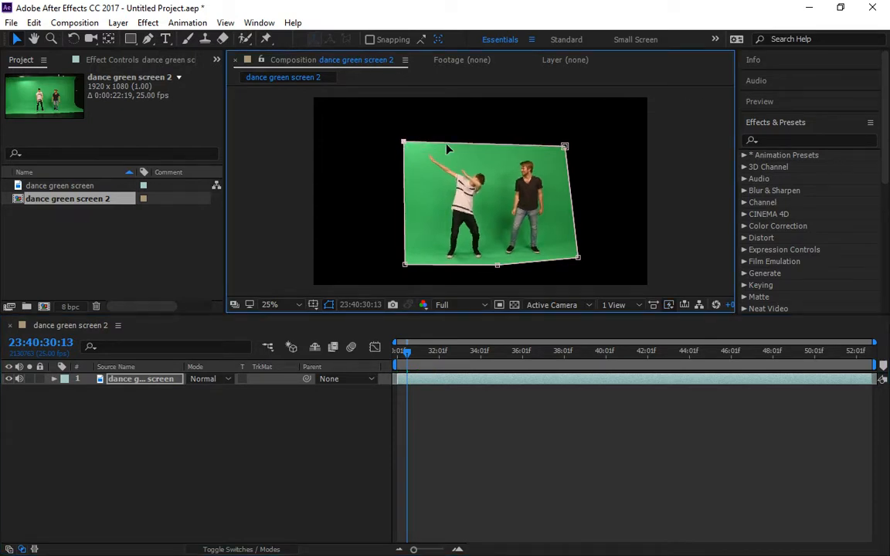
drag(566, 146, 565, 137)
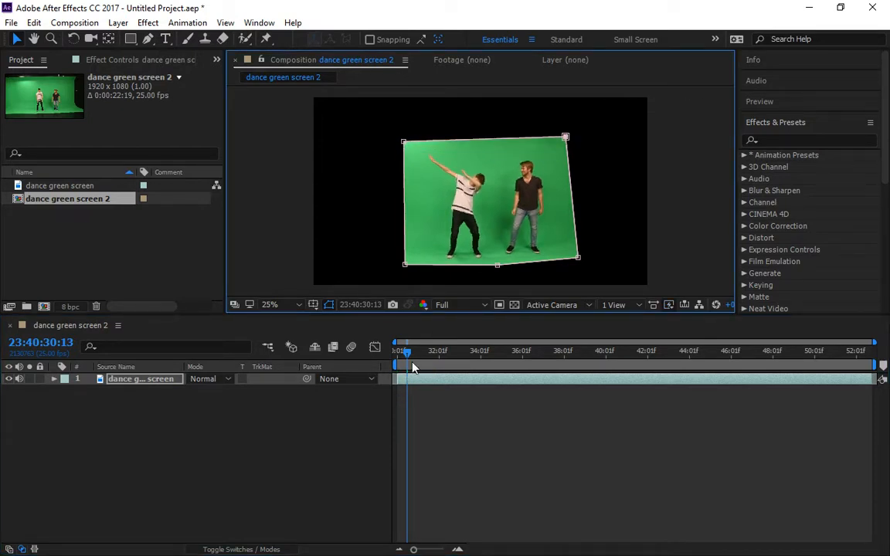
- Move the mask's two left corners outward at 23:40:36:20 and review the rest of the clip for mask coverage
drag(414, 357, 538, 344)
drag(401, 265, 355, 268)
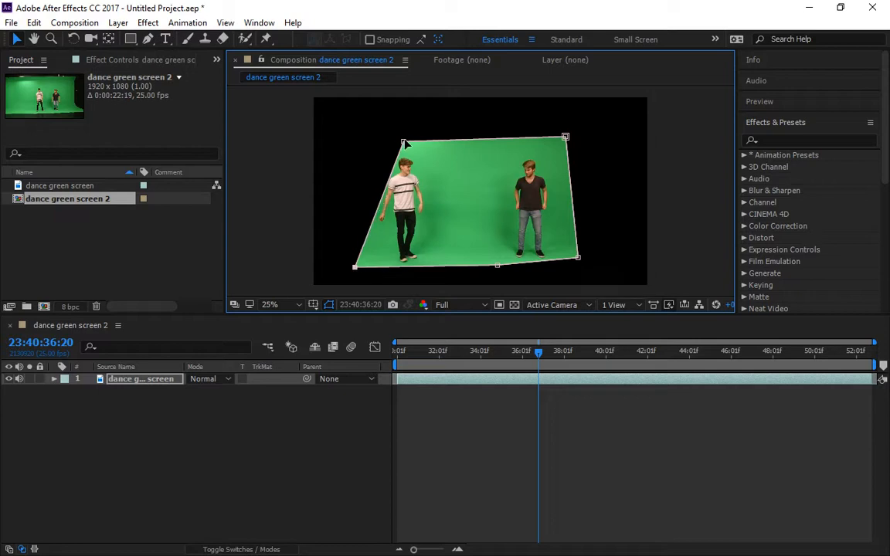
drag(403, 142, 354, 136)
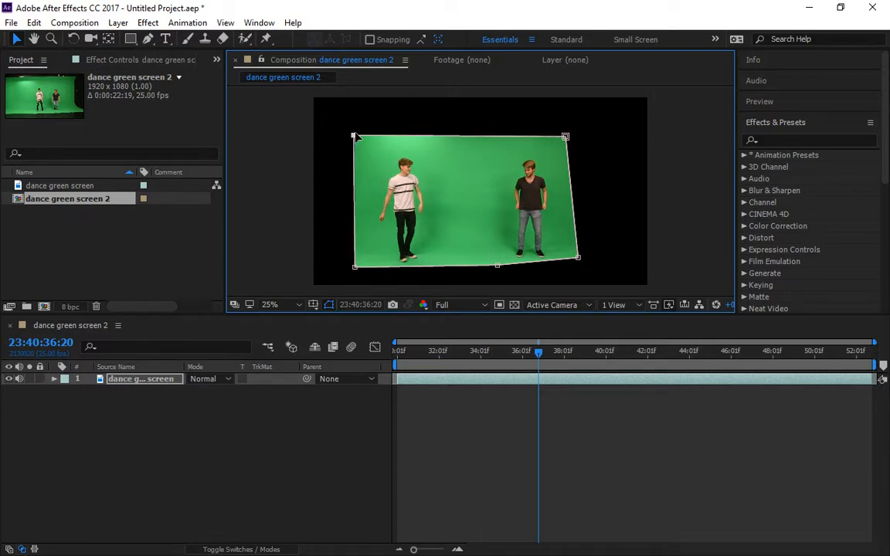
click(567, 351)
drag(568, 355, 651, 358)
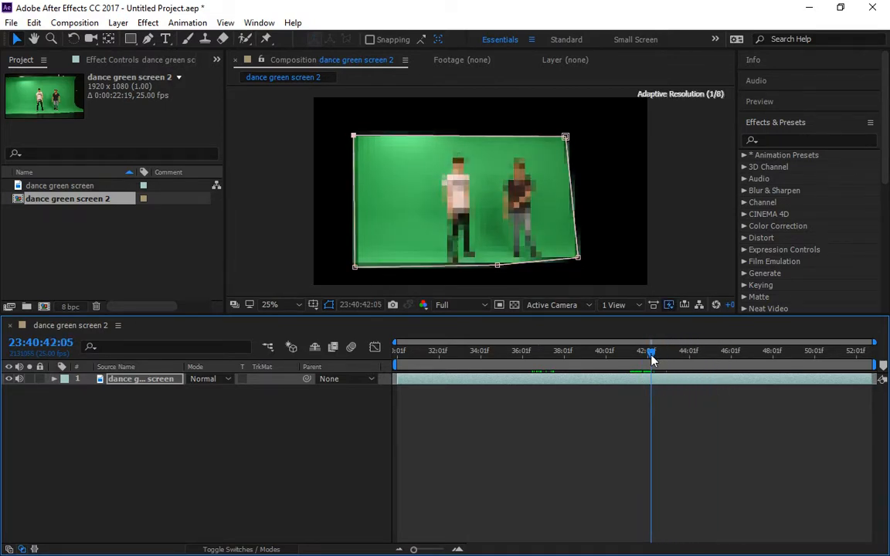
key(space)
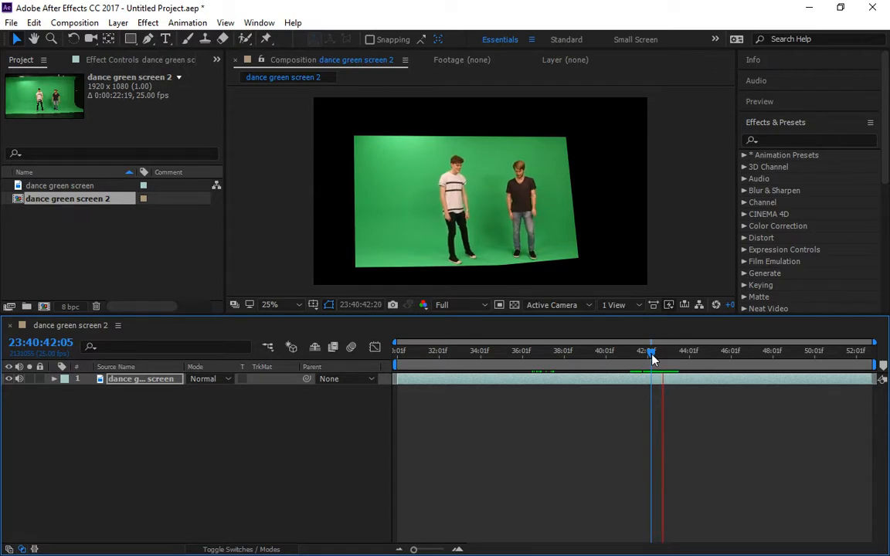
drag(652, 357, 871, 355)
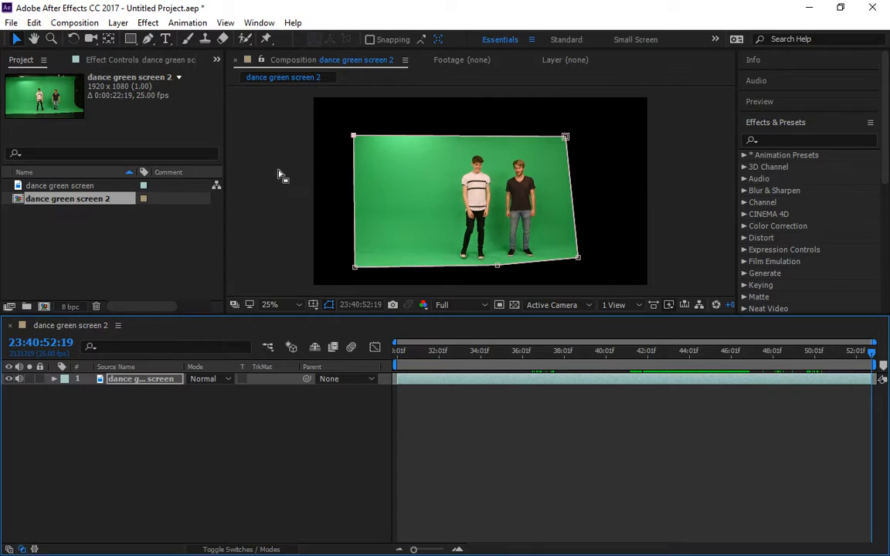
- Apply the Keylight (1.2) keying effect to the dance green screen layer
click(743, 287)
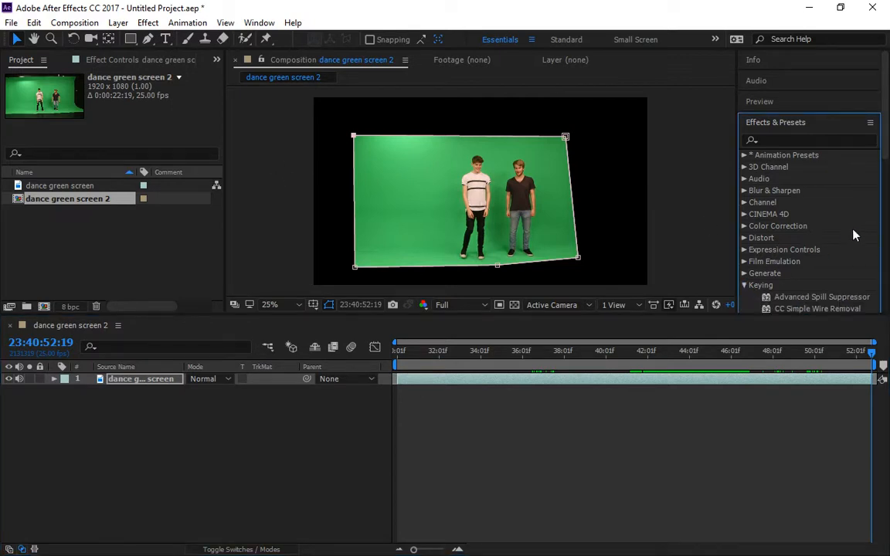
scroll(856, 233, down, 2)
scroll(850, 239, down, 2)
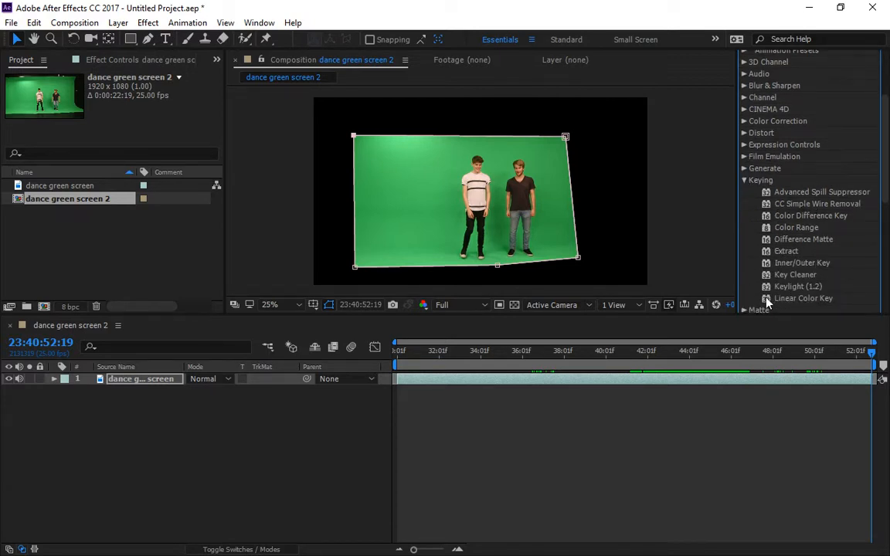
drag(793, 291, 471, 377)
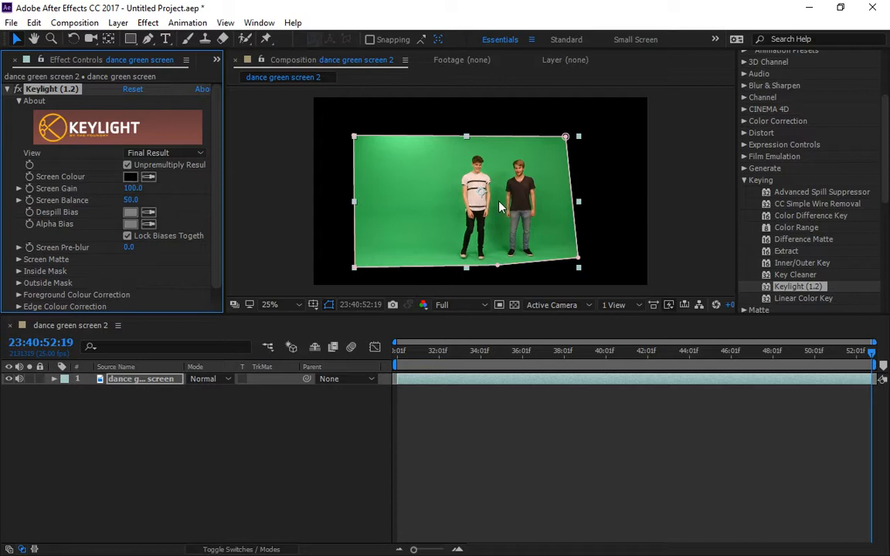
- Sample the green backdrop beside the dancers as Keylight's Screen Colour and maximize the composition viewer
click(149, 178)
click(419, 241)
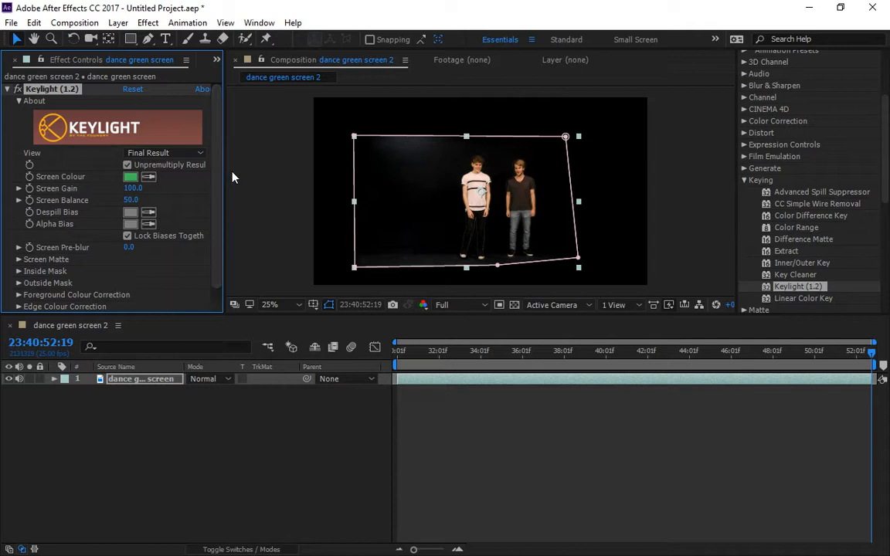
key(grave)
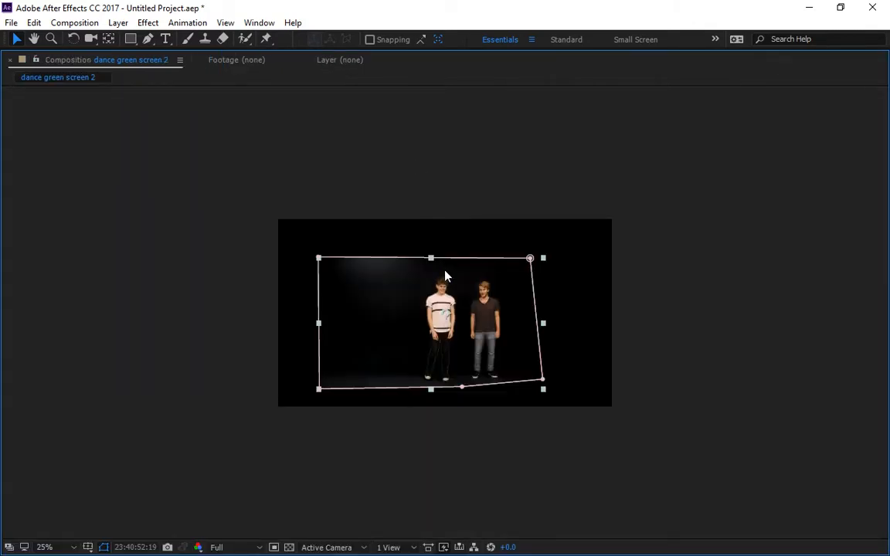
- Fit the composition to the viewer and switch Keylight's View to Screen Matte
click(65, 547)
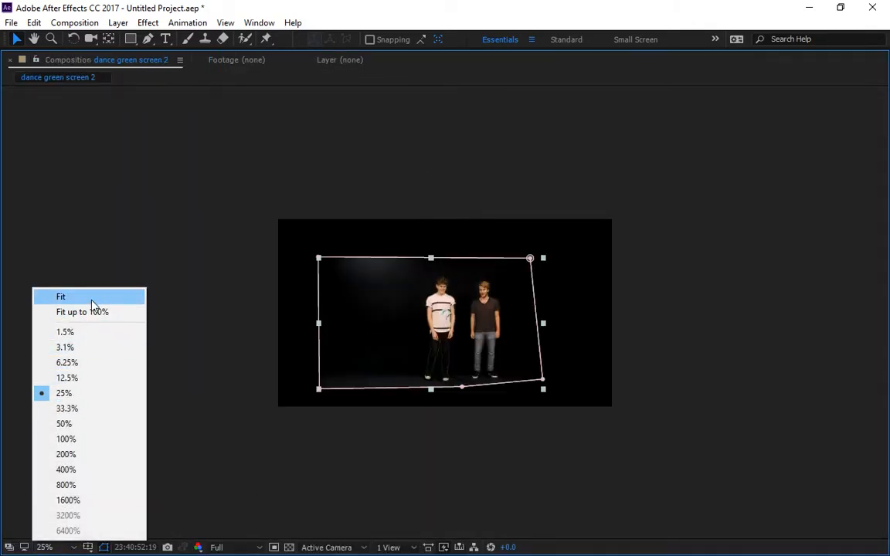
click(91, 302)
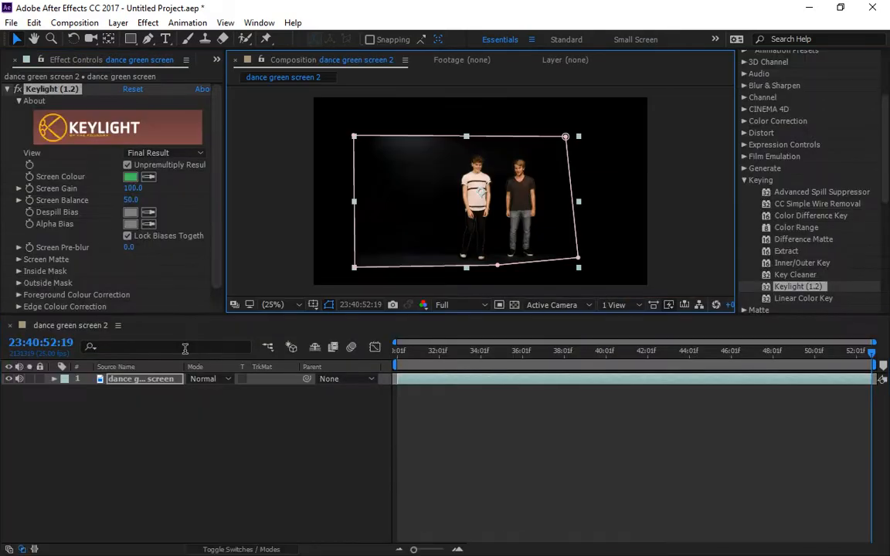
click(172, 155)
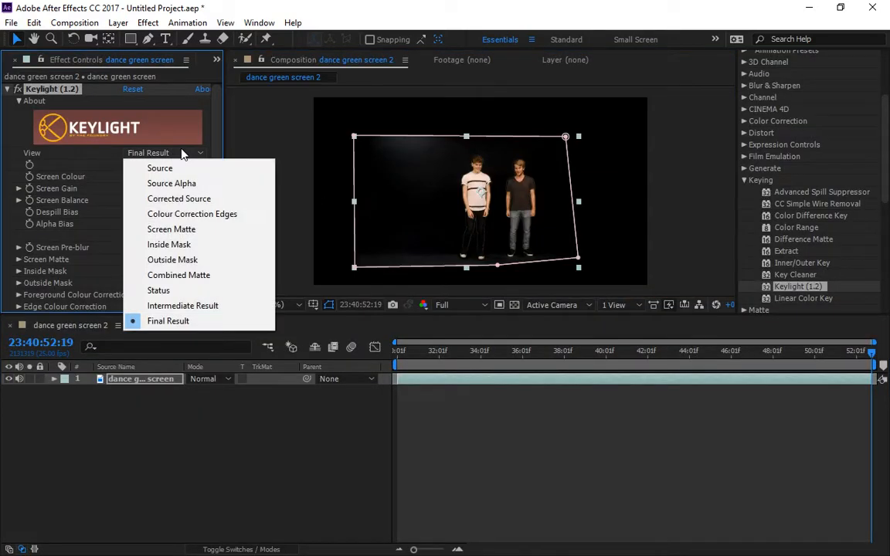
click(188, 230)
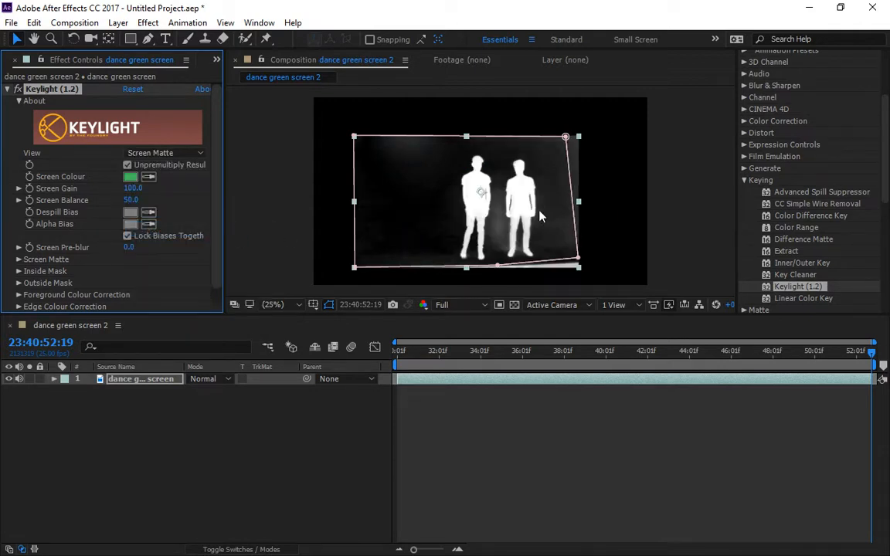
click(247, 123)
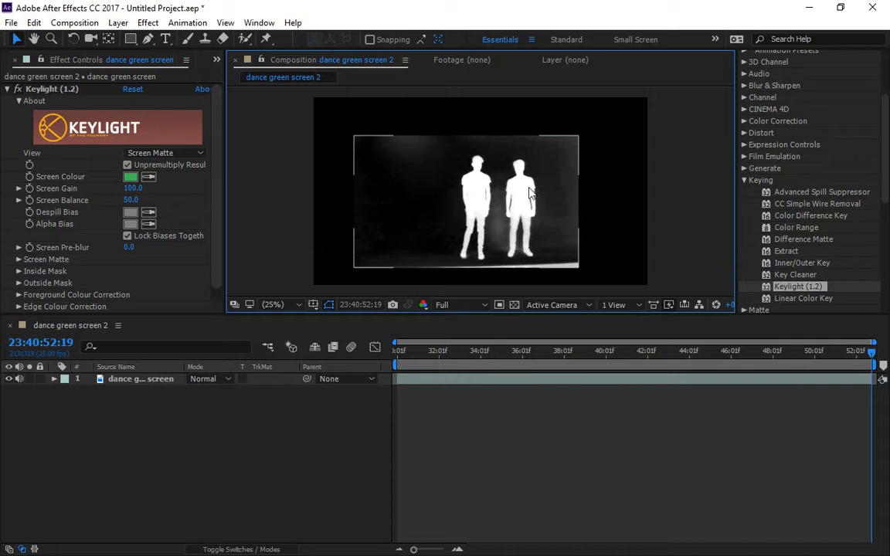
- Adjust Keylight's Screen Gain to 117.2 and Screen Balance to 60.4 to darken the backdrop in the matte
click(18, 189)
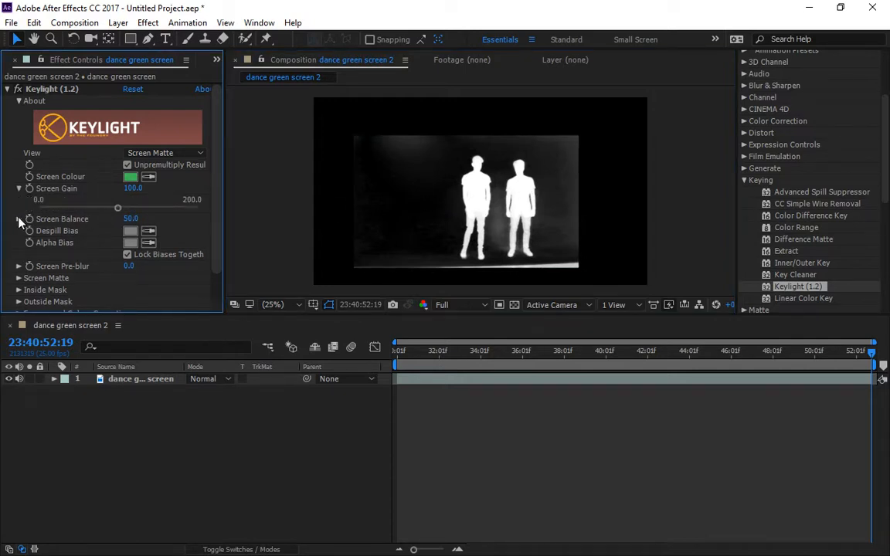
click(18, 220)
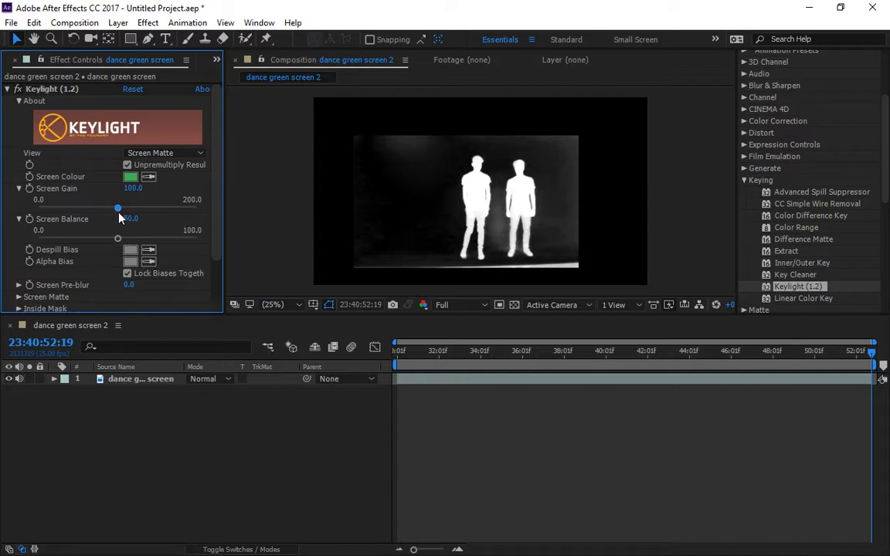
drag(118, 209, 126, 213)
scroll(471, 194, up, 2)
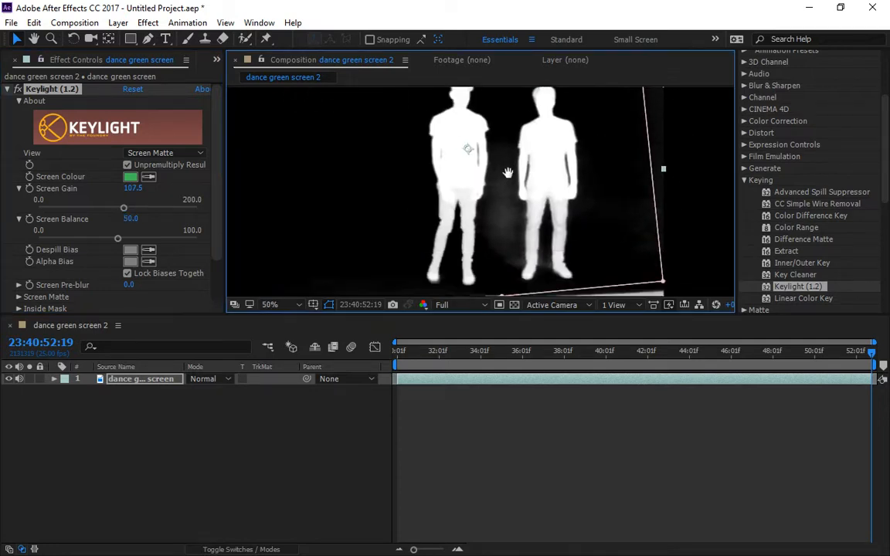
drag(124, 207, 152, 208)
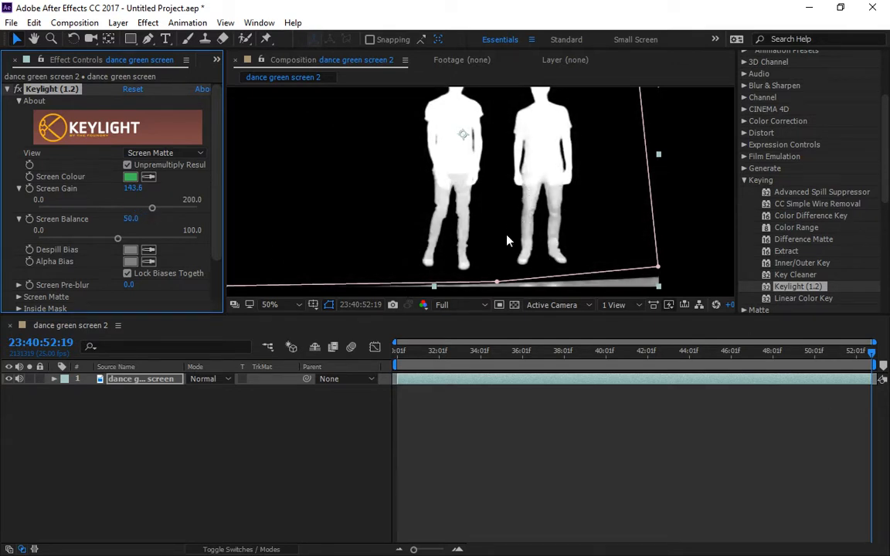
mouse_move(151, 208)
mouse_down()
mouse_move(129, 214)
mouse_move(121, 243)
mouse_move(131, 244)
mouse_move(85, 244)
mouse_move(157, 246)
mouse_move(133, 244)
mouse_move(135, 213)
mouse_up()
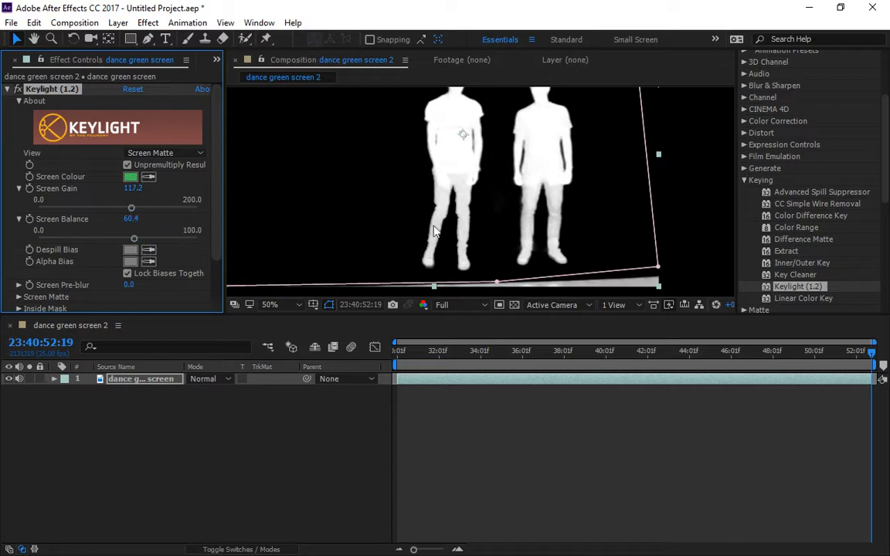
- Set Clip White in Keylight's Screen Matte settings to 82.9 to make the dancers' legs solid white
scroll(158, 200, down, 3)
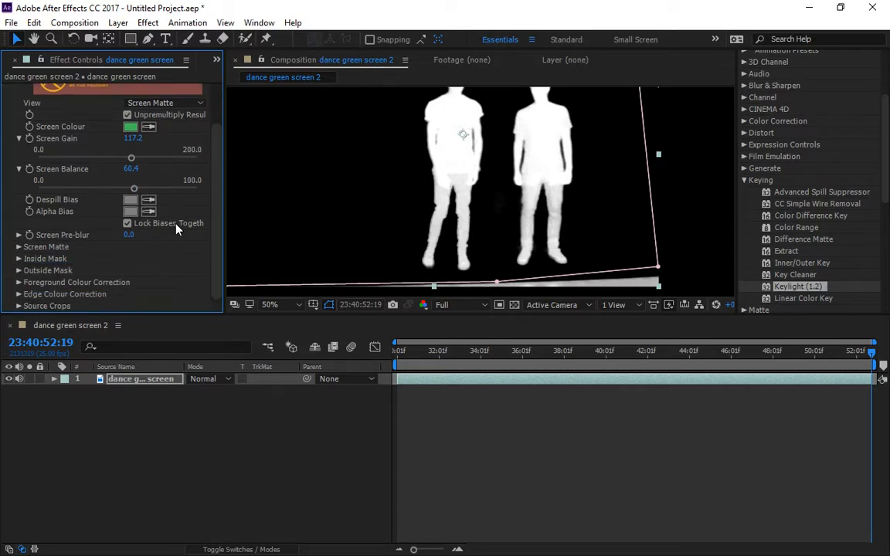
click(18, 247)
scroll(23, 248, down, 3)
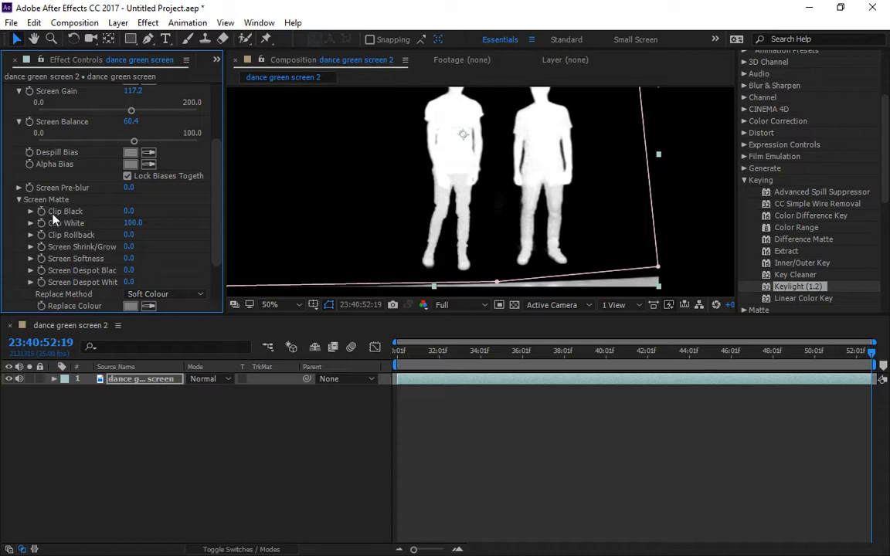
click(31, 211)
click(31, 242)
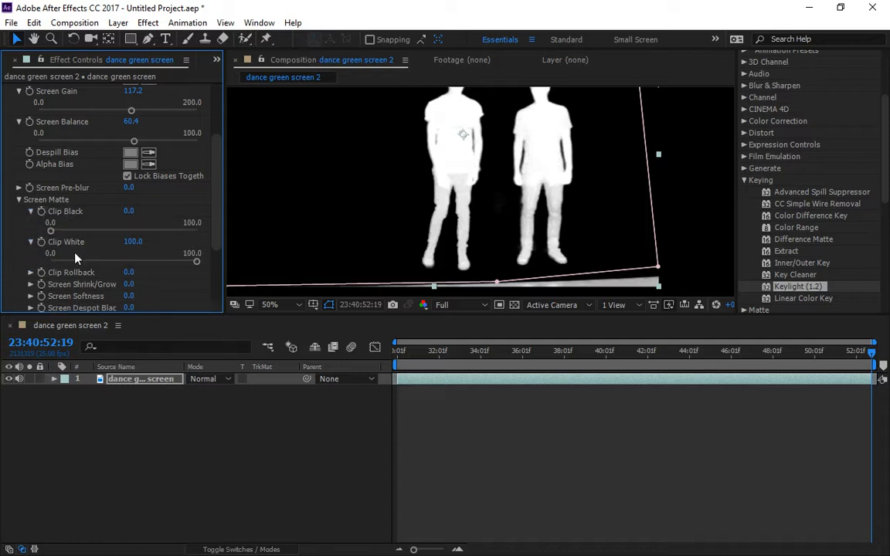
scroll(479, 193, up, 2)
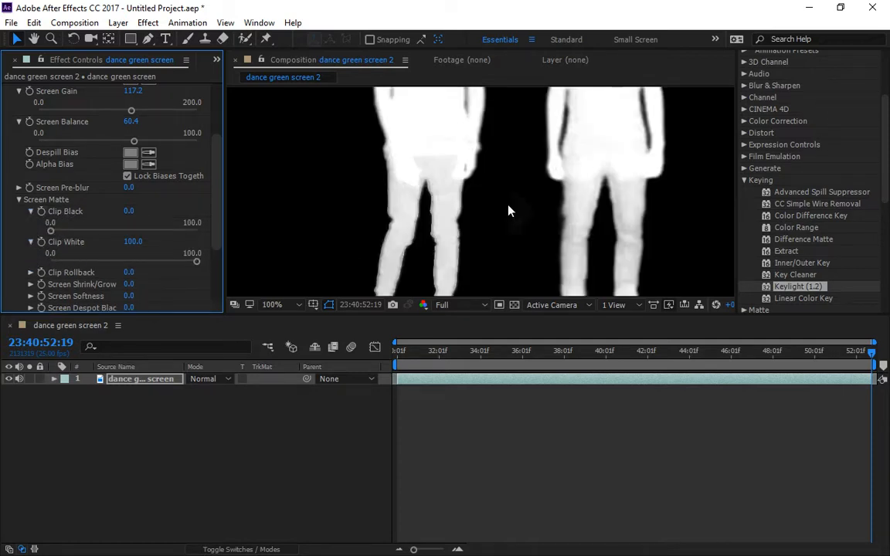
scroll(390, 220, up, 1)
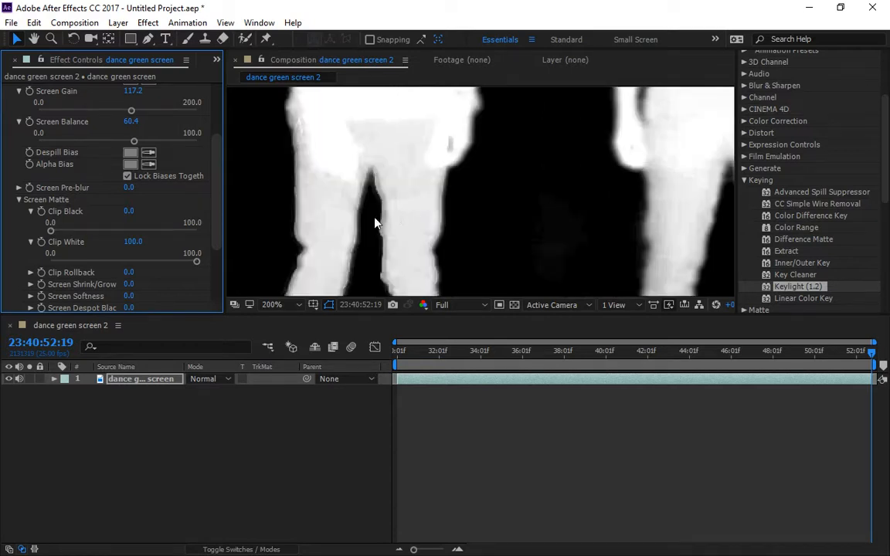
drag(324, 191, 343, 207)
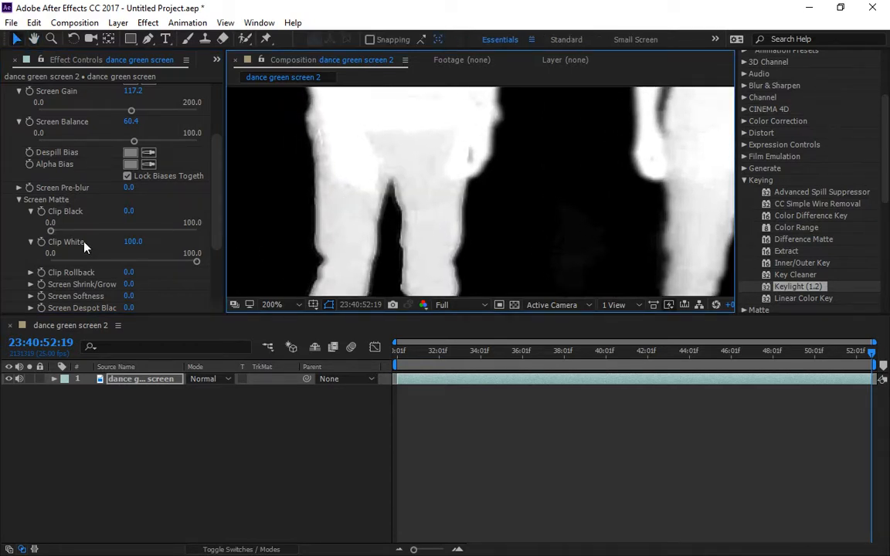
drag(197, 262, 245, 280)
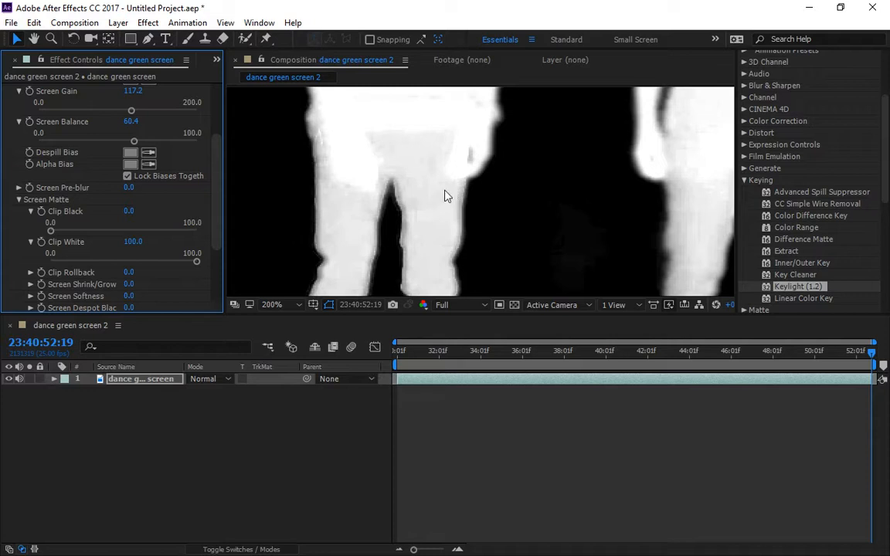
drag(196, 267, 183, 272)
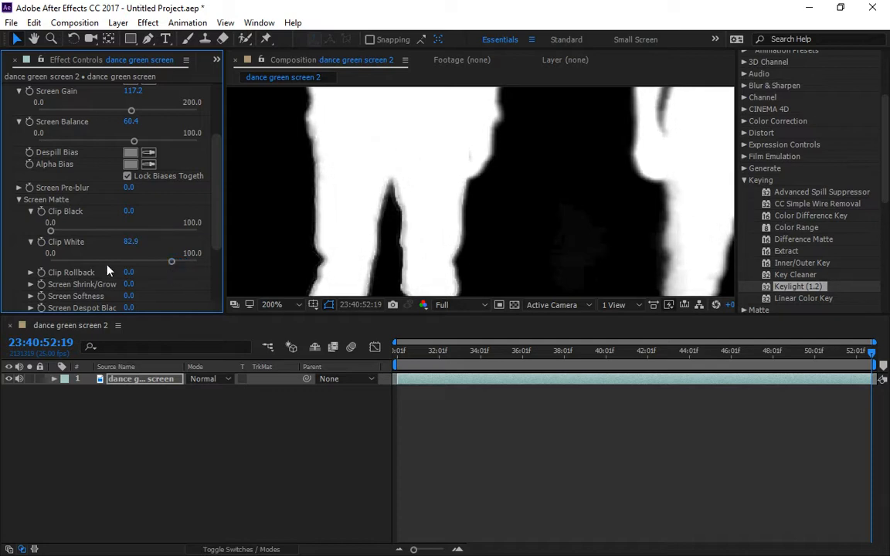
- Set Clip Black in the Screen Matte settings to 10.5 to clear the gray residue around the dancers' feet
drag(51, 231, 66, 233)
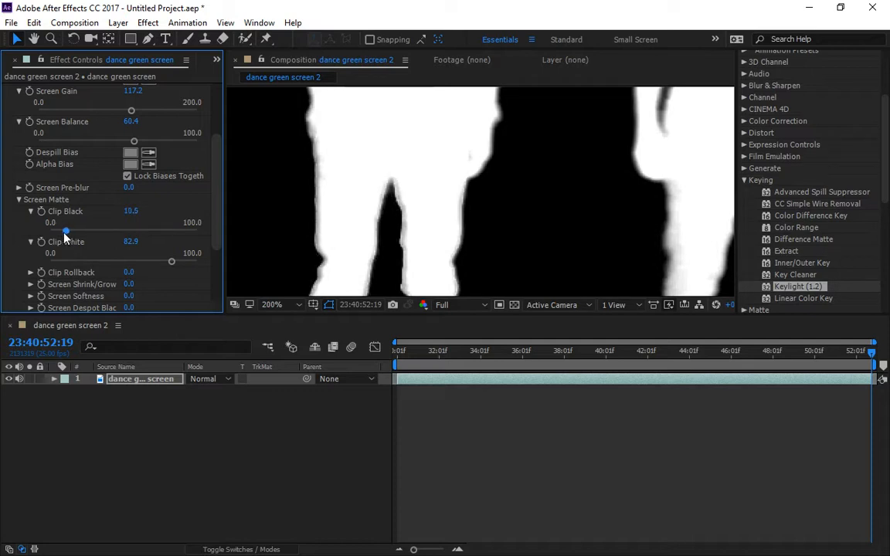
key(ctrl+z)
scroll(618, 226, down, 4)
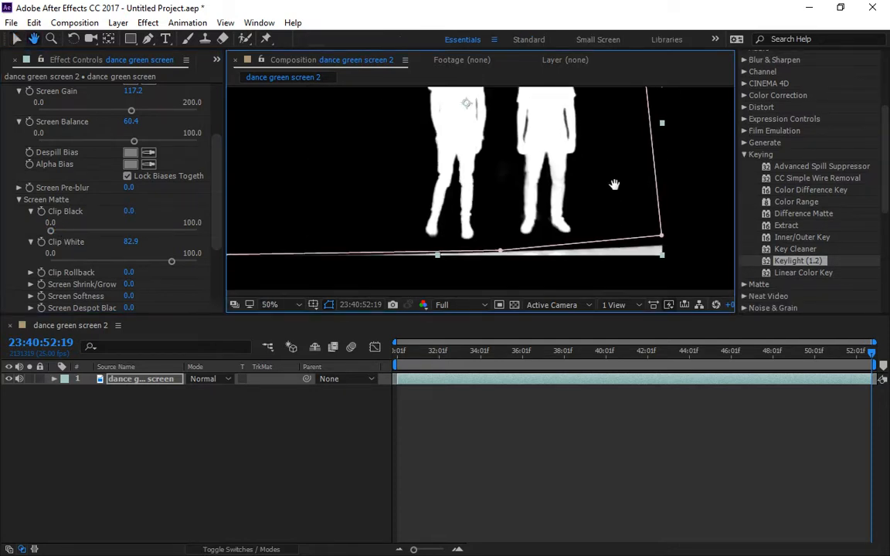
scroll(355, 185, up, 4)
drag(560, 201, 525, 146)
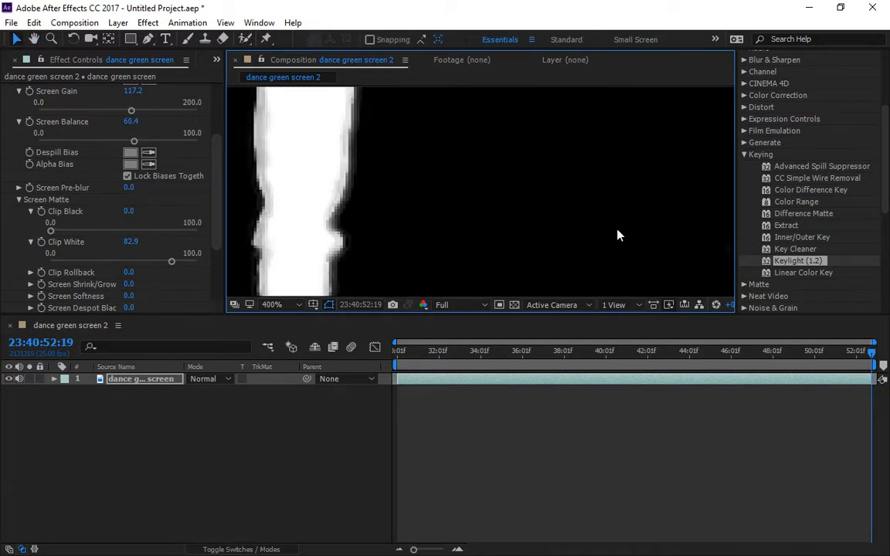
drag(620, 231, 538, 197)
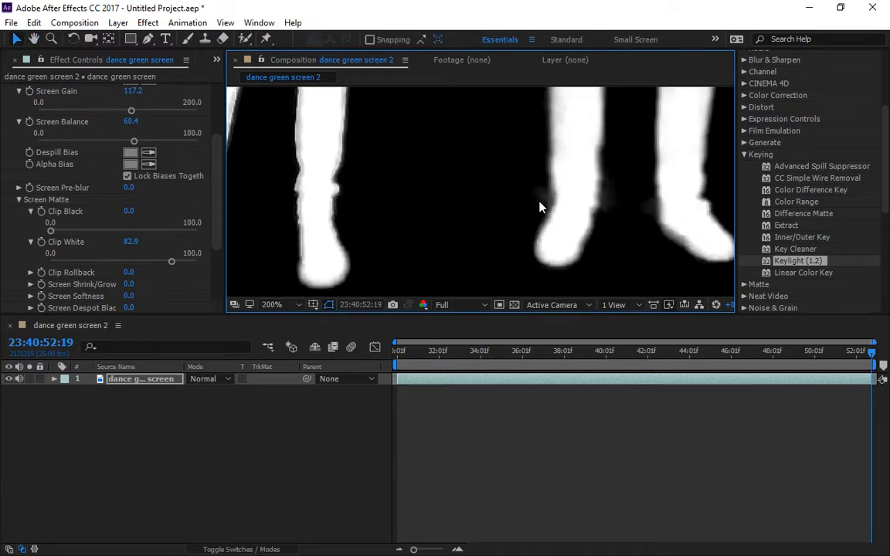
click(49, 230)
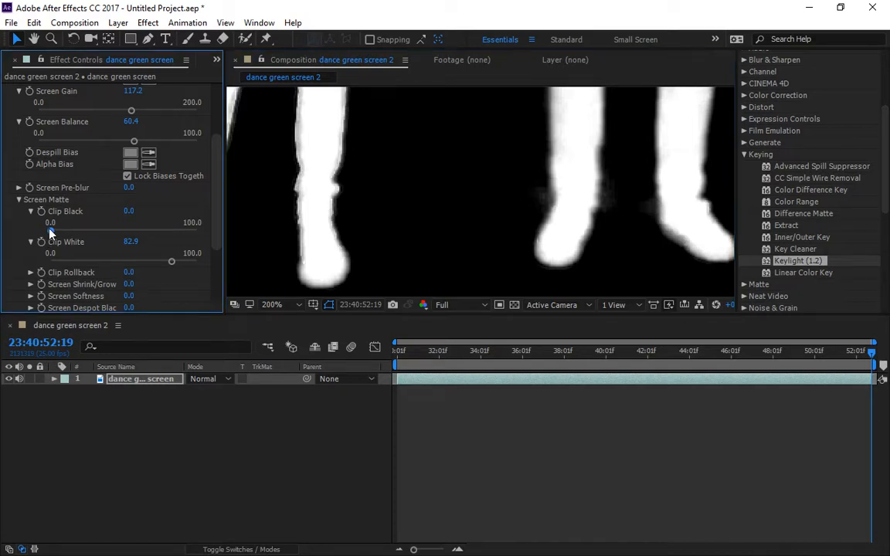
drag(53, 232, 65, 231)
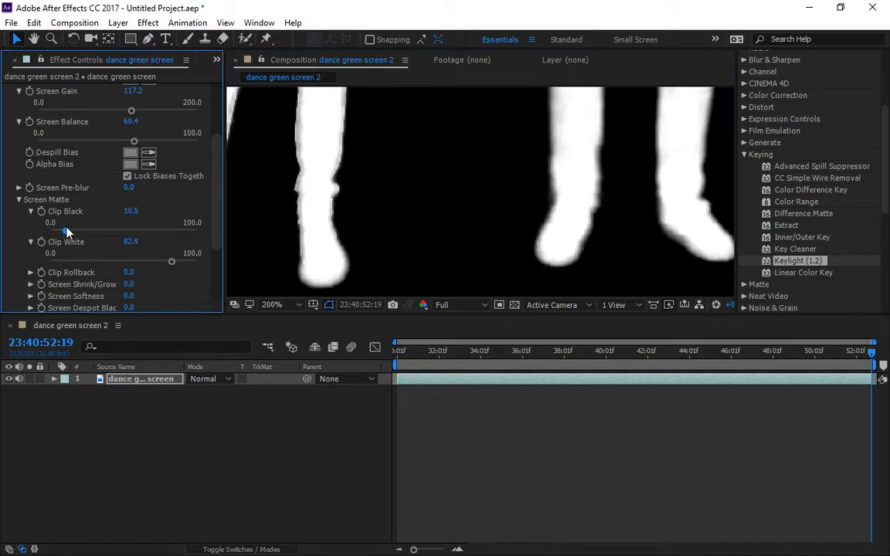
scroll(380, 181, down, 1)
drag(349, 153, 344, 205)
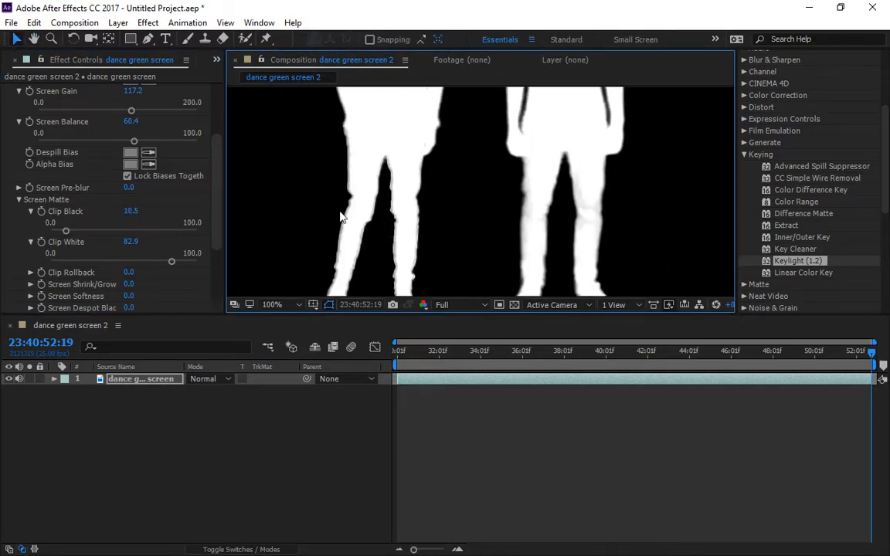
- Reduce Keylight's Screen Gain to 104.0 and raise Clip Black to 17.1
scroll(158, 164, up, 2)
drag(131, 144, 121, 151)
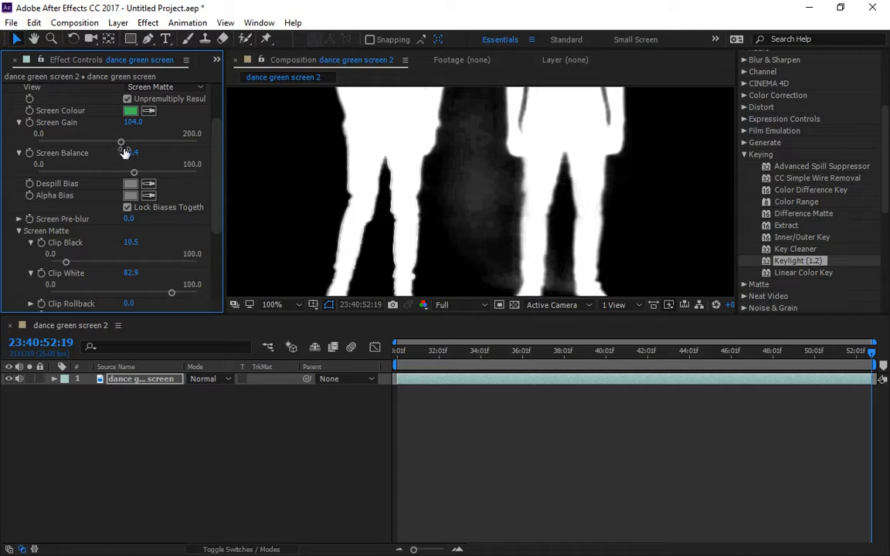
drag(66, 261, 76, 263)
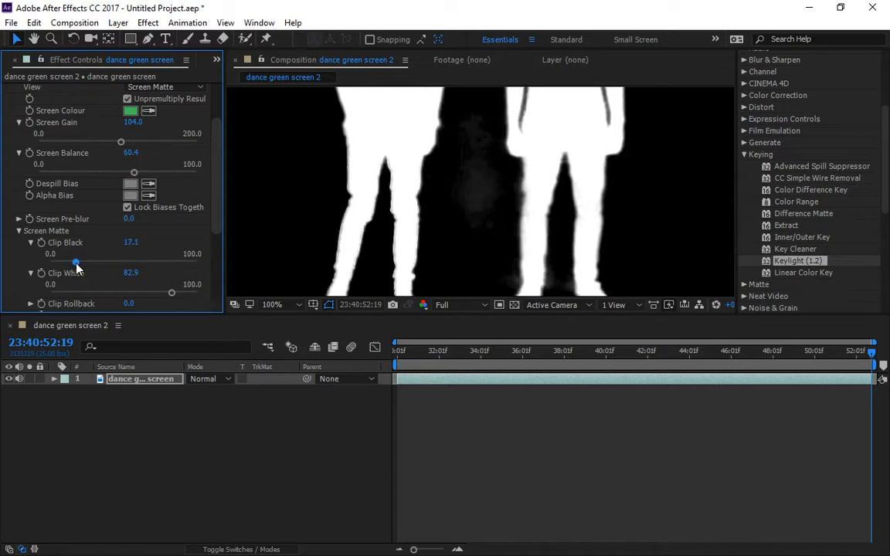
click(516, 192)
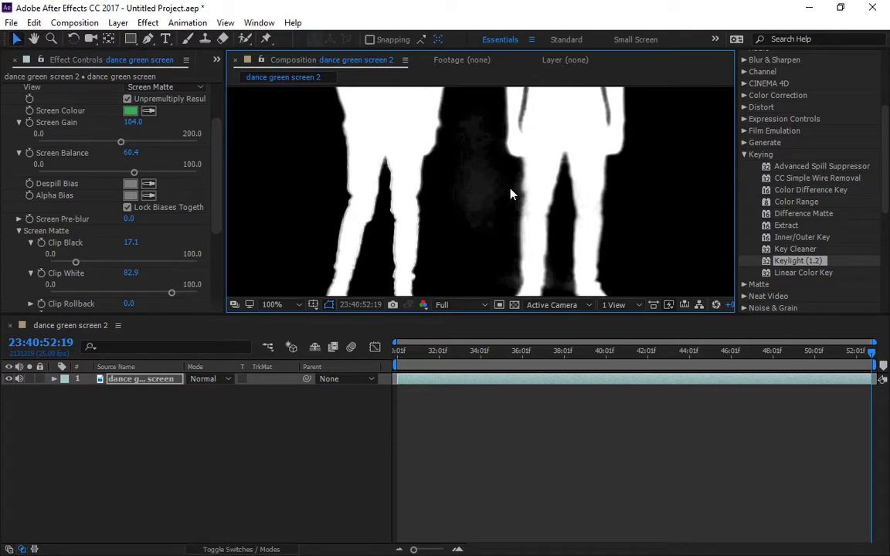
- Fit the composition to the viewer and examine the whole matte with the layer deselected
click(285, 304)
click(347, 57)
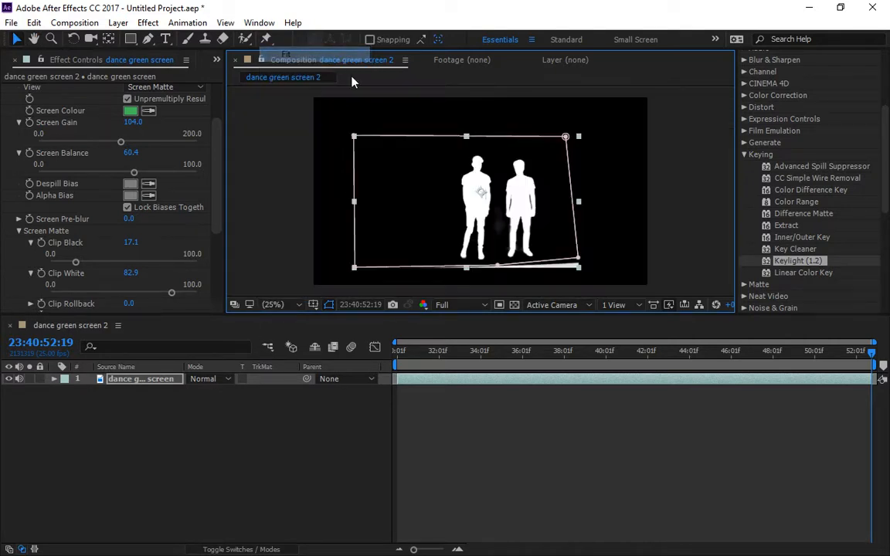
click(314, 183)
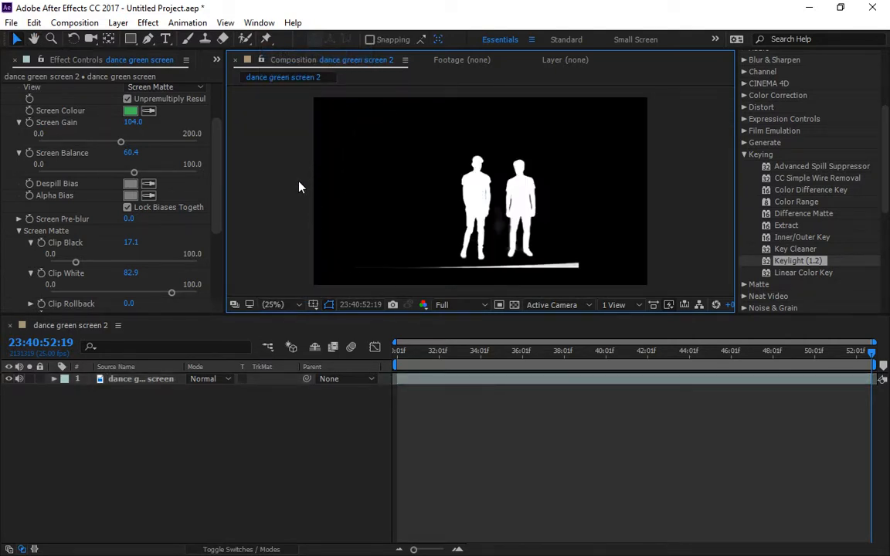
key(apostrophe)
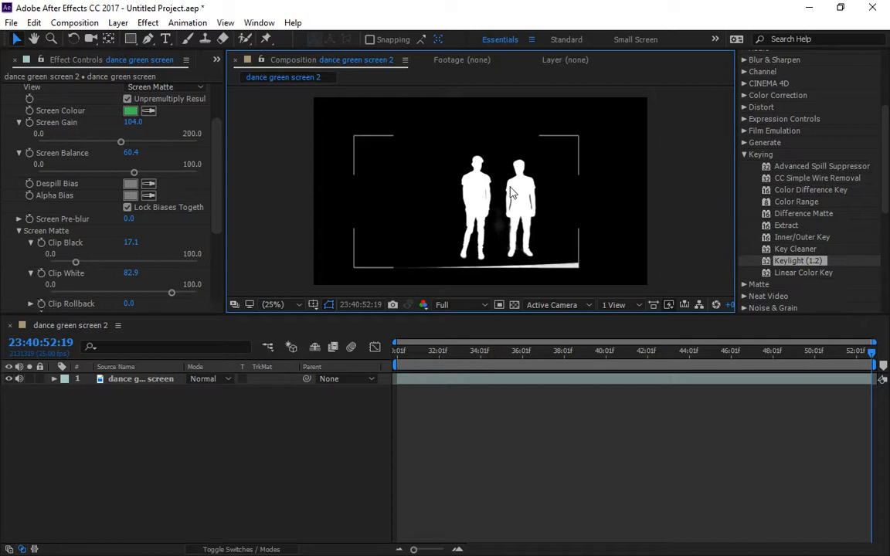
key(apostrophe)
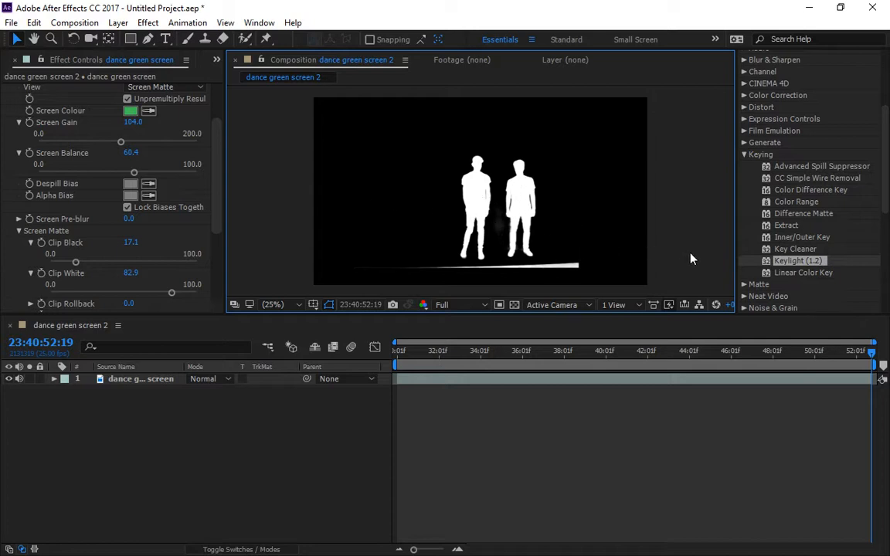
- Check Keylight's Source view, set View to Final Result, and deselect the layer to show the keyed dancers
click(168, 87)
click(186, 103)
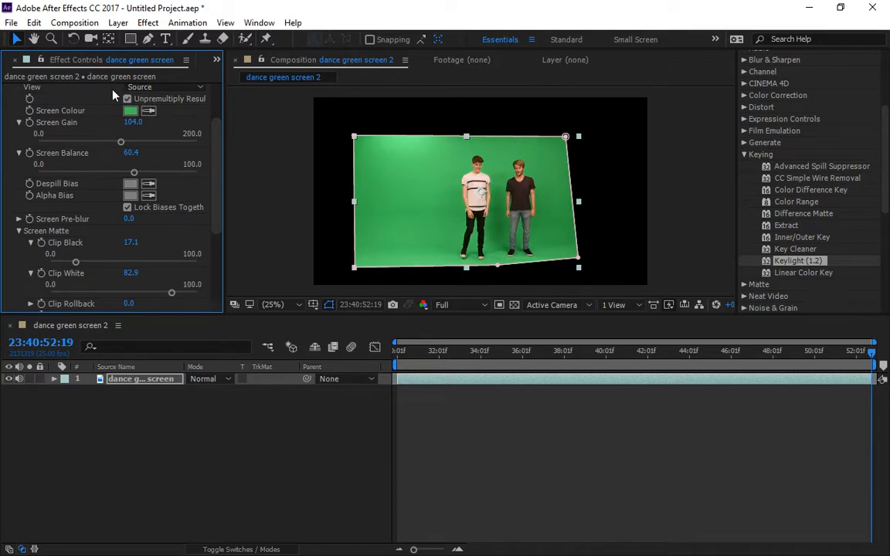
click(147, 86)
click(128, 230)
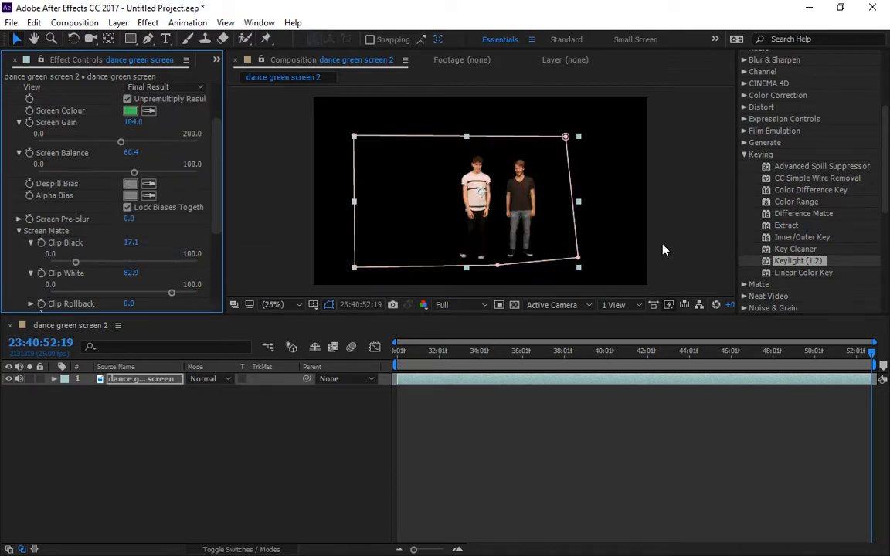
click(691, 256)
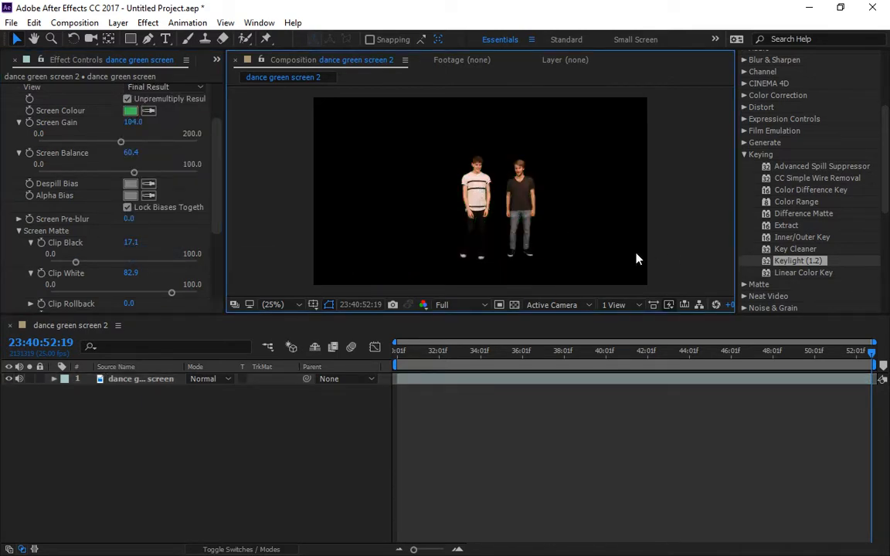
- Scrub through the keyed footage to check the dancers' key, and collapse the Keylight settings
drag(460, 353, 505, 378)
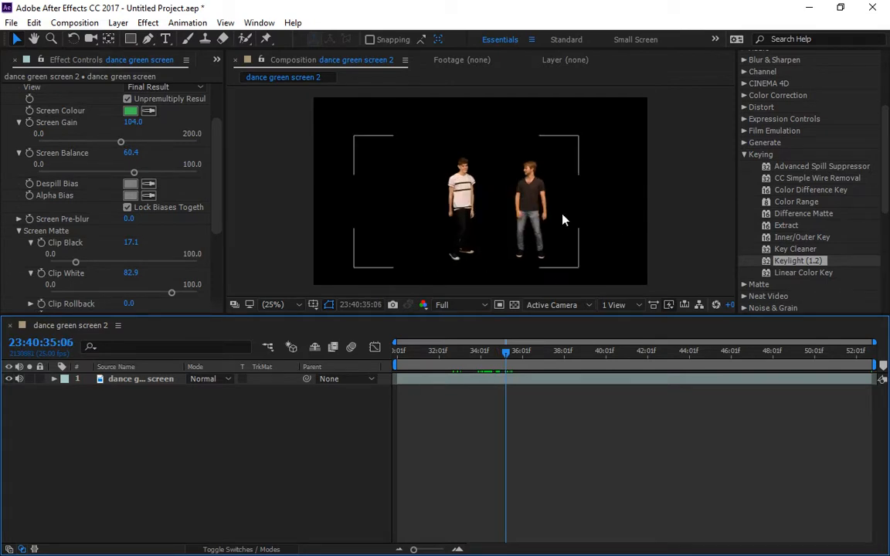
drag(472, 357, 353, 353)
drag(428, 363, 871, 354)
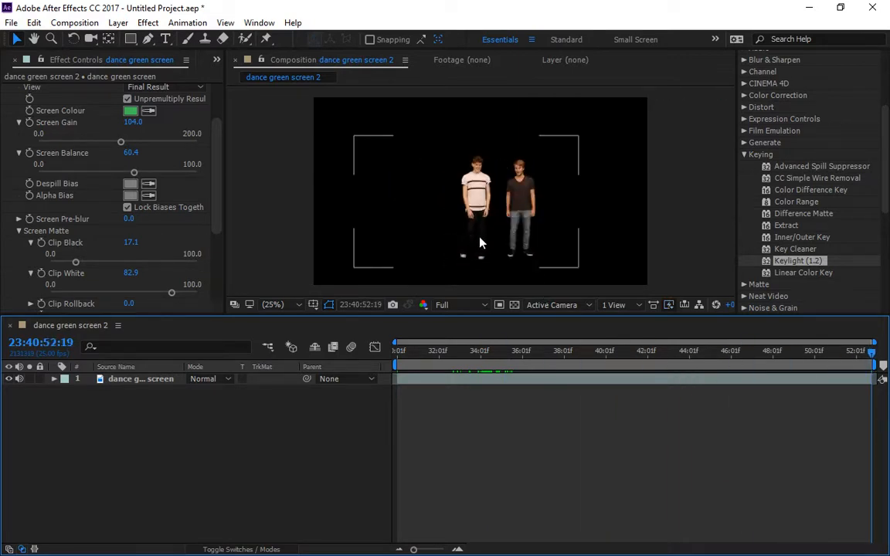
scroll(190, 146, up, 2)
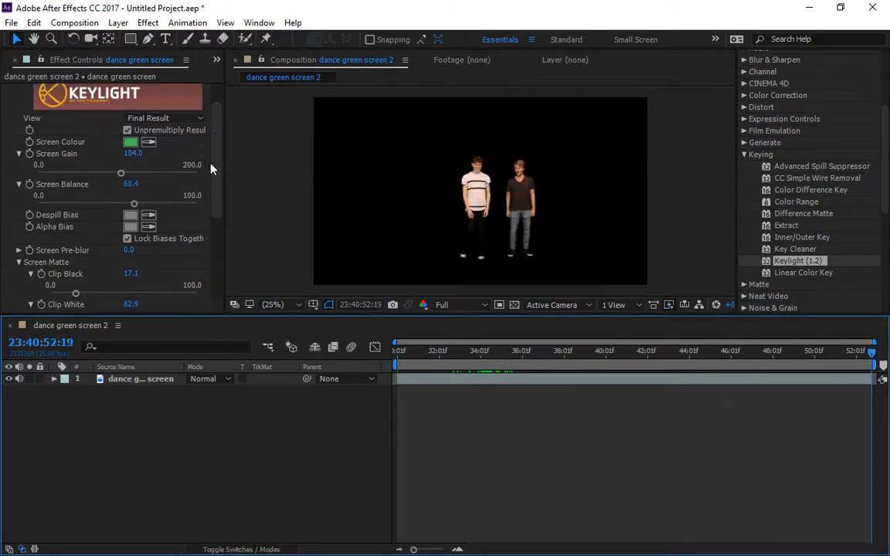
click(7, 89)
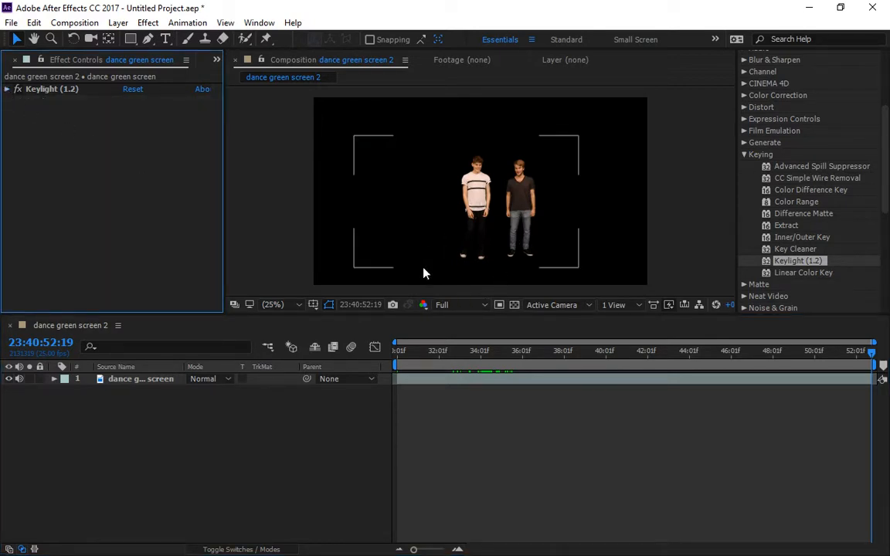
- Duplicate the keyed dance green screen layer four times to get five stacked copies
click(433, 379)
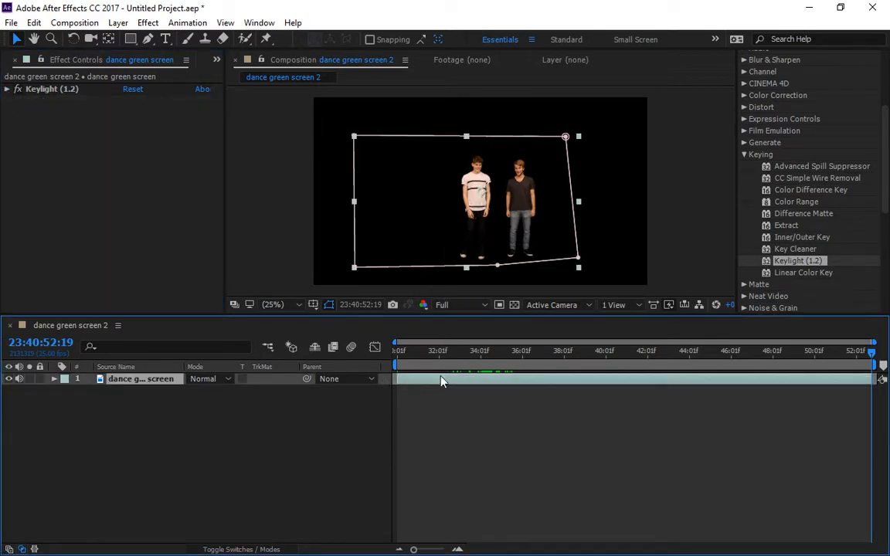
key(ctrl+d)
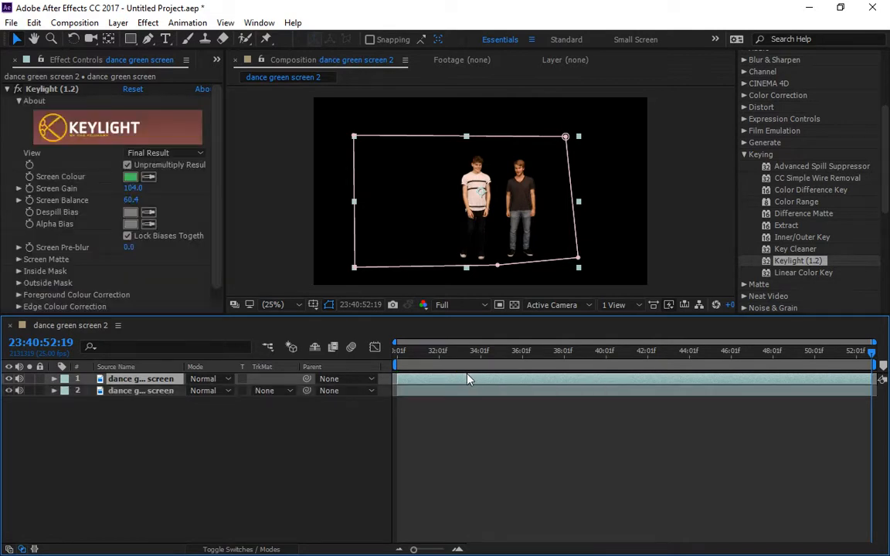
key(ctrl+d)
key(ctrl+d)
key(ctrl+d)
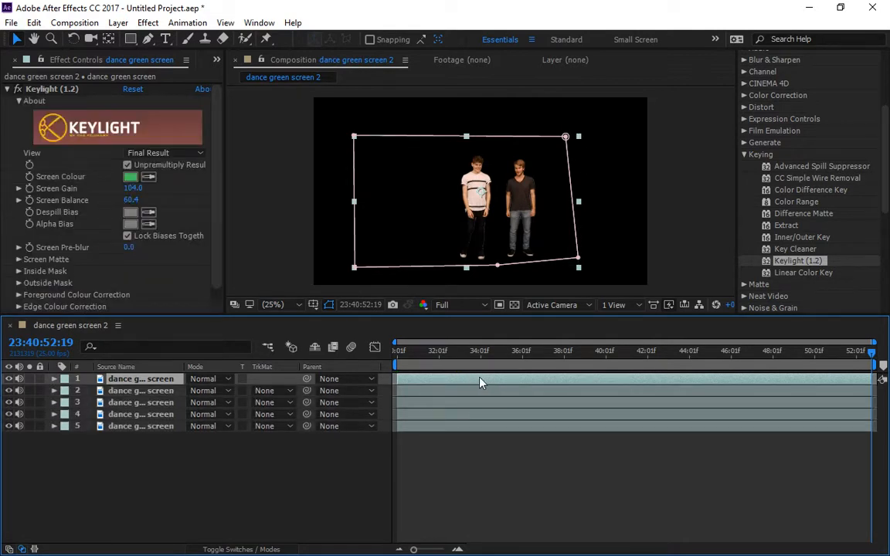
- Stagger the copies in time by sliding layers 1 and 2 earlier and layers 4 and 5 later, and preview the offsets around 36:20
drag(505, 379, 415, 382)
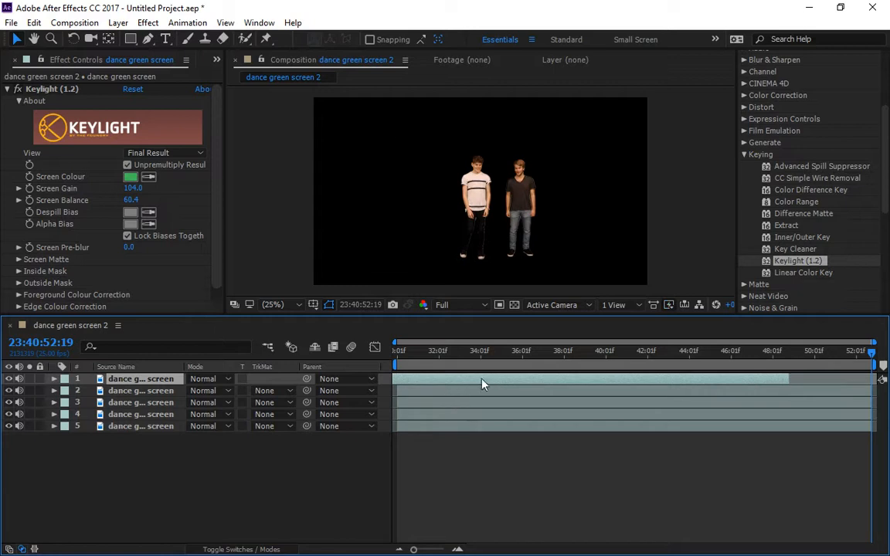
drag(484, 379, 333, 402)
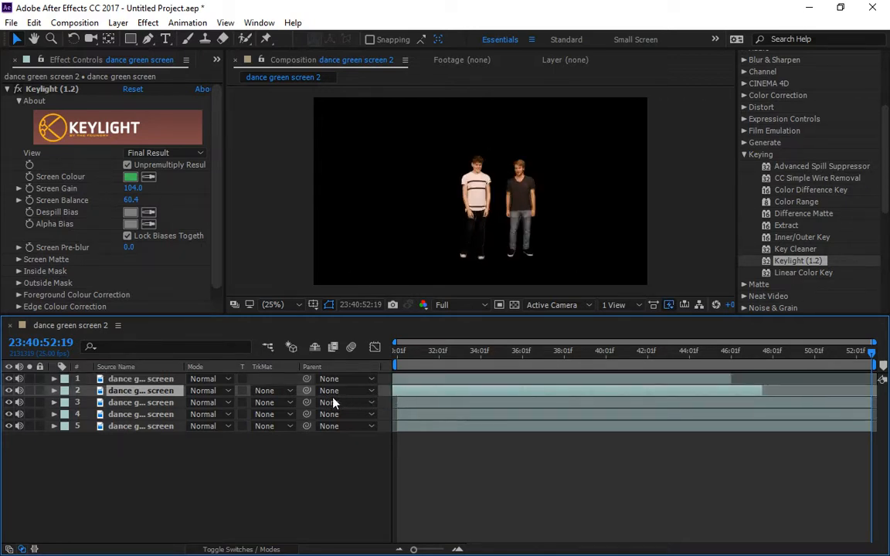
click(449, 415)
drag(449, 415, 590, 434)
click(511, 354)
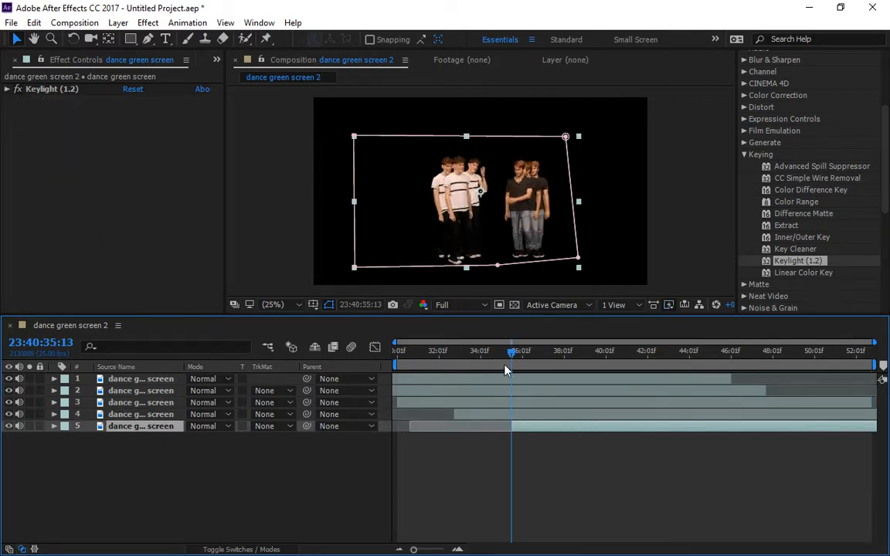
drag(507, 357, 530, 358)
key(space)
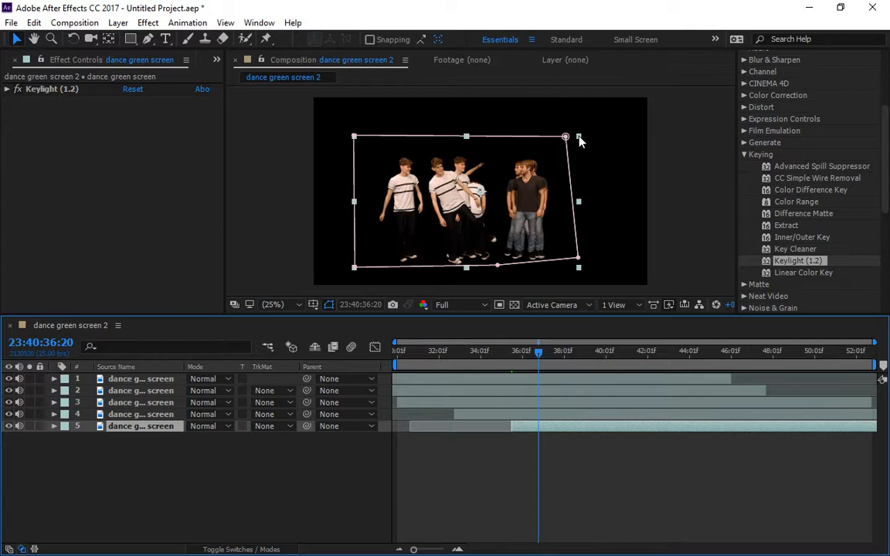
- Undo the accidental scaling of layer 5, shift that layer to the left side of the frame, and shift layer 4 to the right
drag(581, 140, 584, 136)
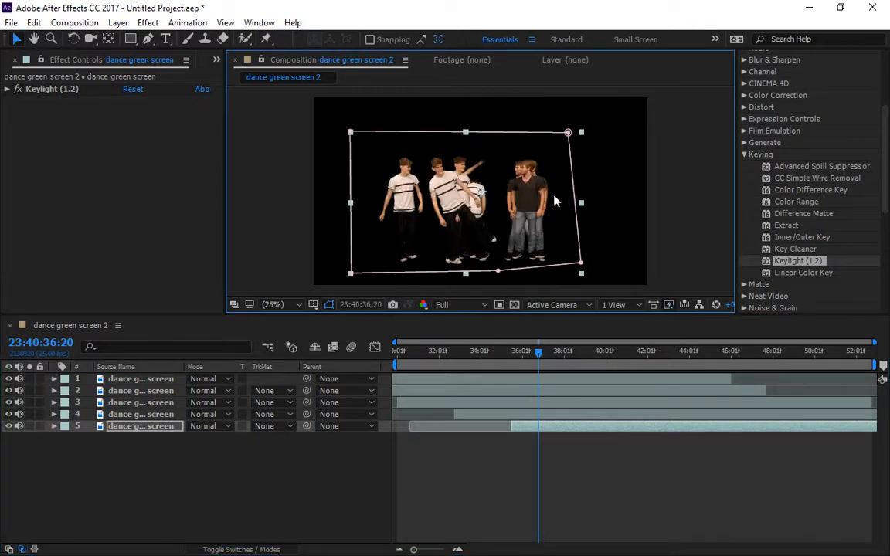
key(ctrl+z)
drag(513, 216, 409, 222)
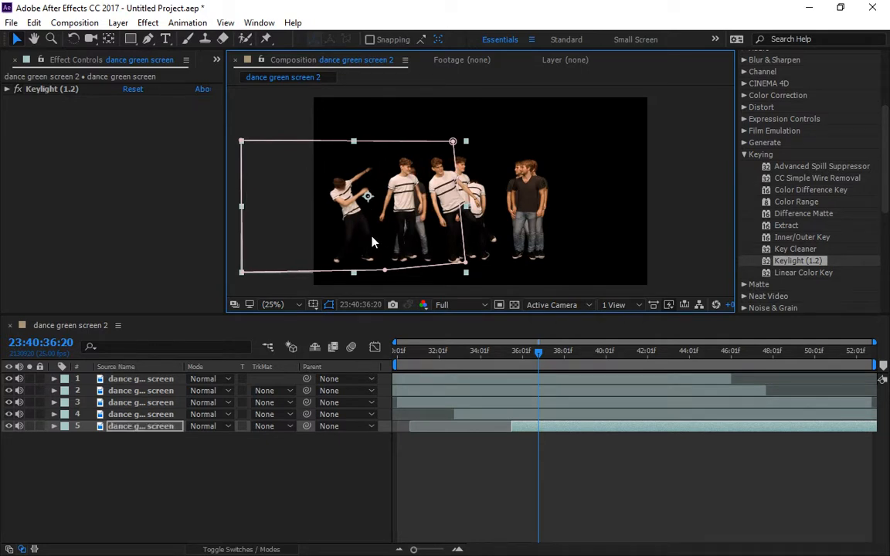
click(140, 414)
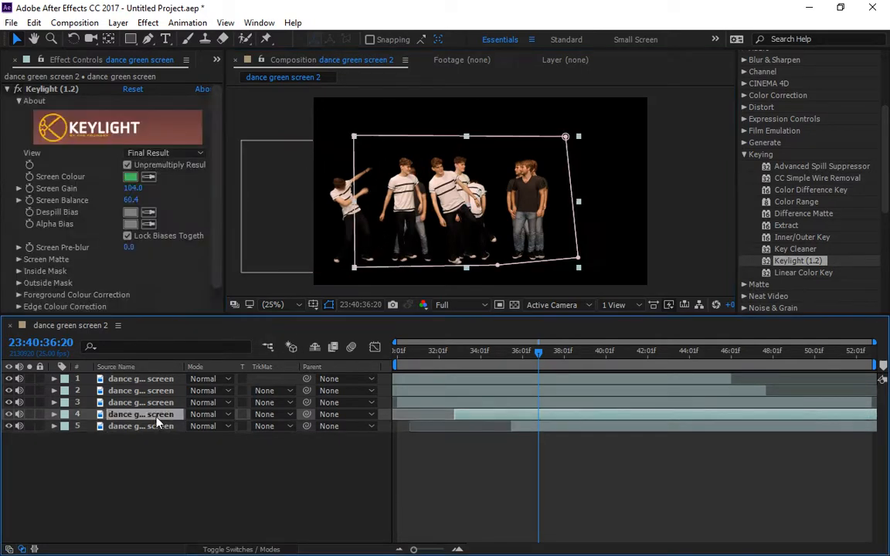
drag(573, 210, 584, 207)
- Shift layer 3 toward the right edge of the frame and layer 2 toward the left to spread out the dancers
click(140, 403)
drag(485, 241, 581, 236)
click(131, 391)
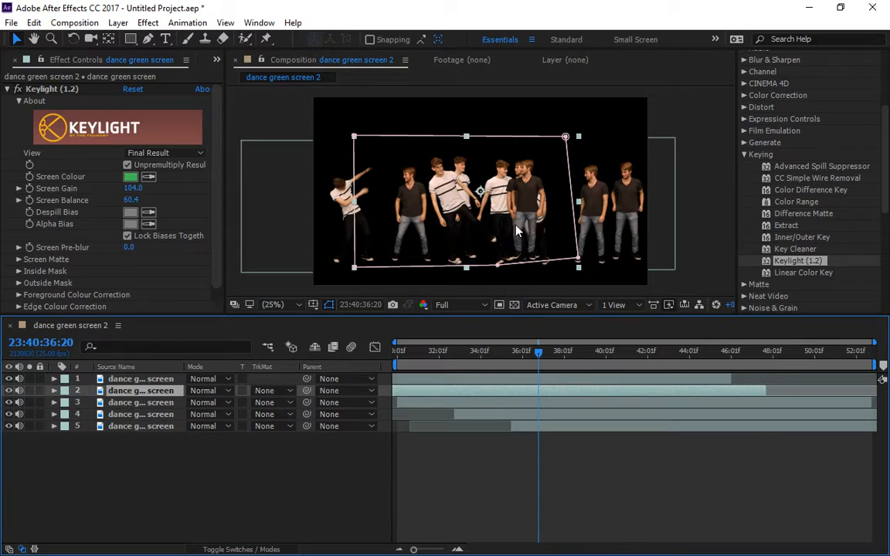
drag(517, 230, 442, 228)
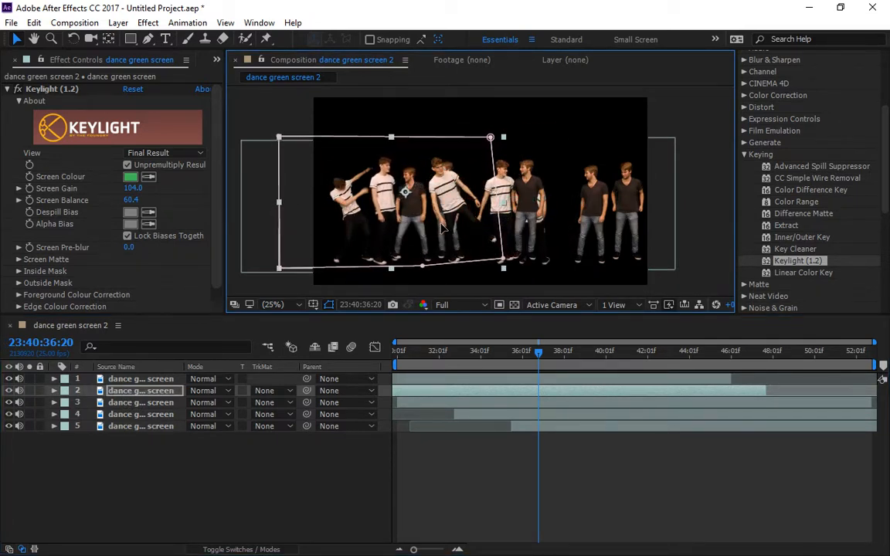
- Reveal layer 5's Opacity and set it to 60%
click(164, 426)
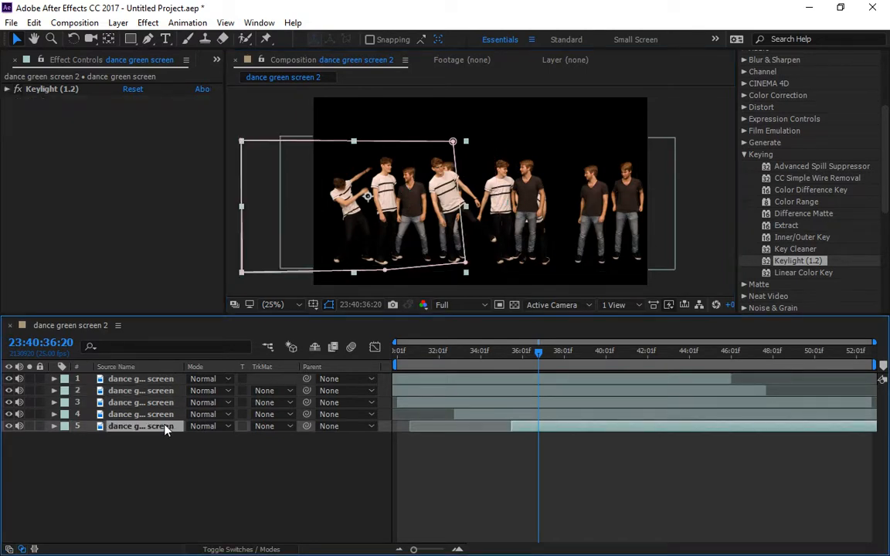
key(t)
click(194, 438)
click(201, 469)
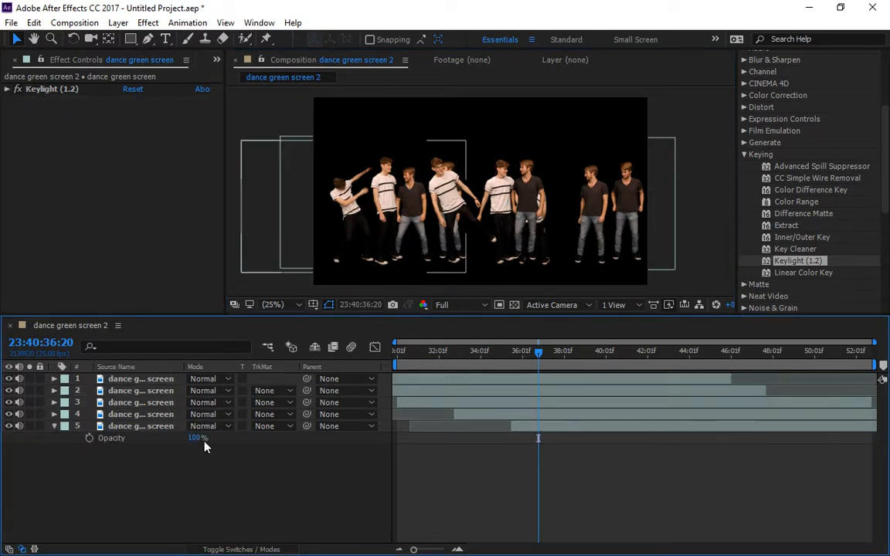
click(194, 437)
key(Return)
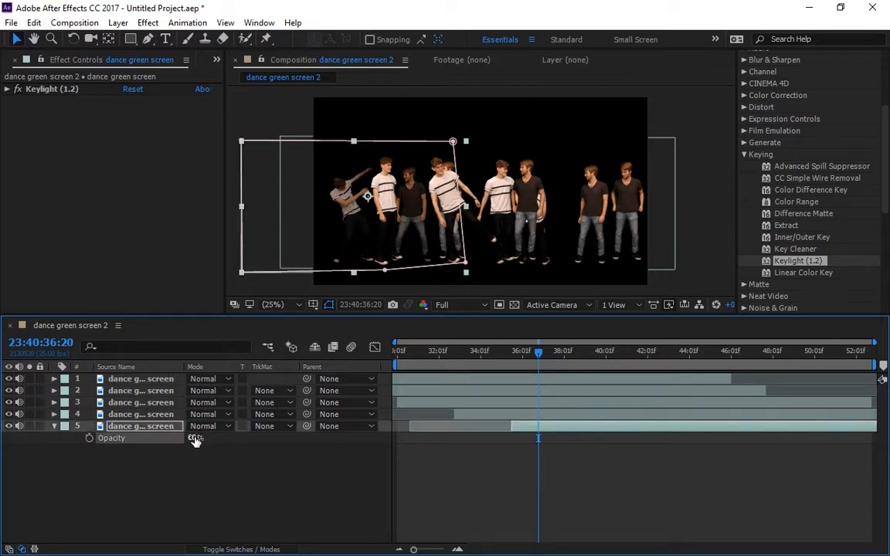
- Reveal layer 4's Opacity and set it to 70%
click(159, 415)
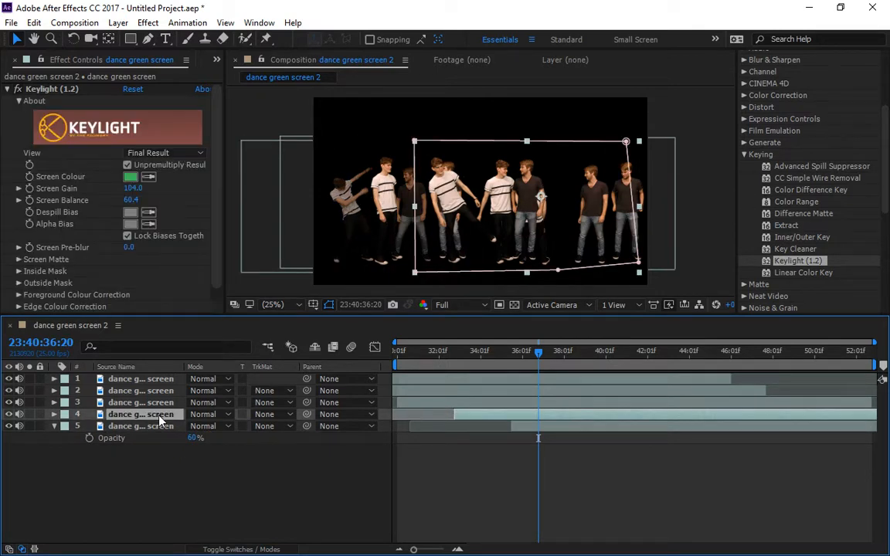
key(t)
click(197, 426)
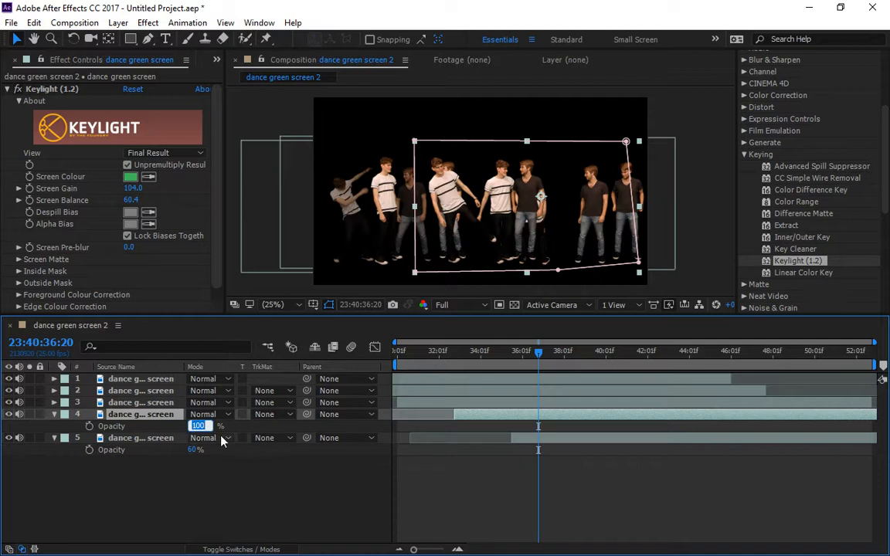
text(70)
key(Return)
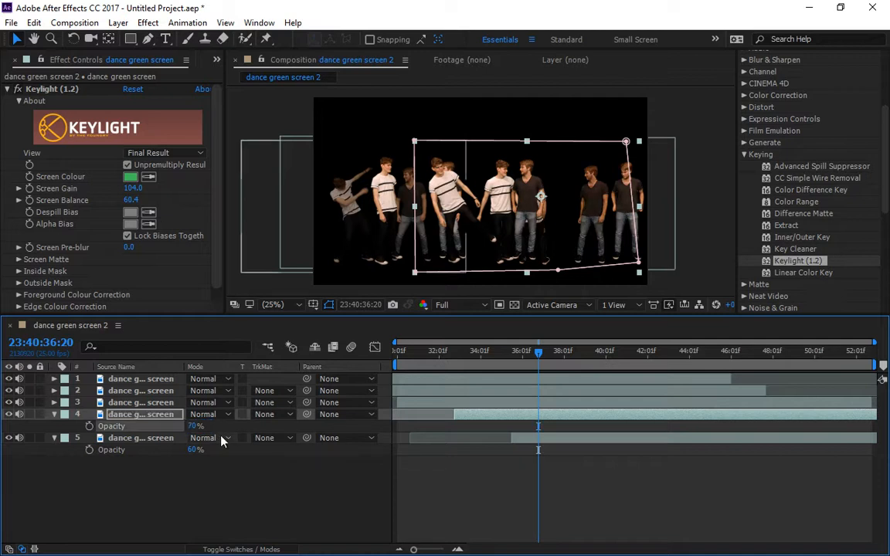
- Reveal layer 3's Opacity and set it to 80%
click(166, 391)
click(167, 402)
key(t)
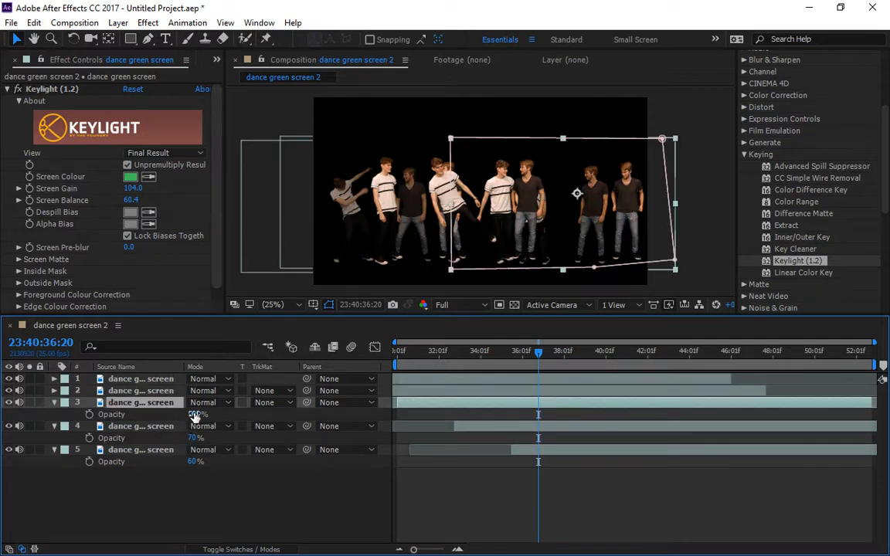
click(197, 414)
text(80)
key(Return)
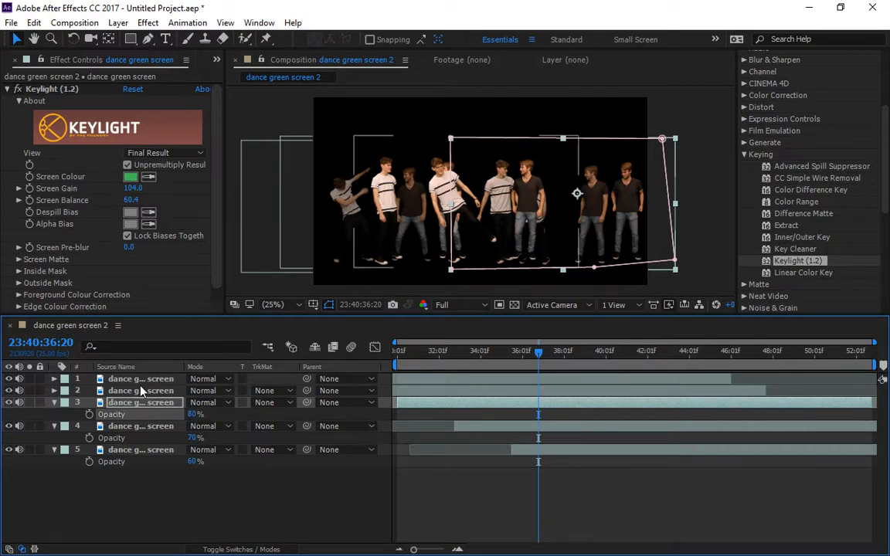
- Reveal layer 2's Opacity and set it to 90%
click(144, 391)
key(t)
click(196, 402)
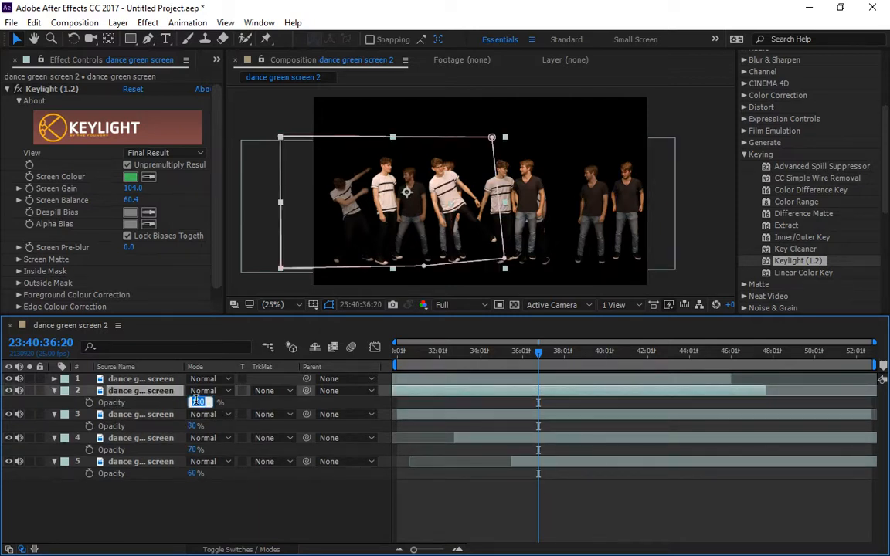
key(Return)
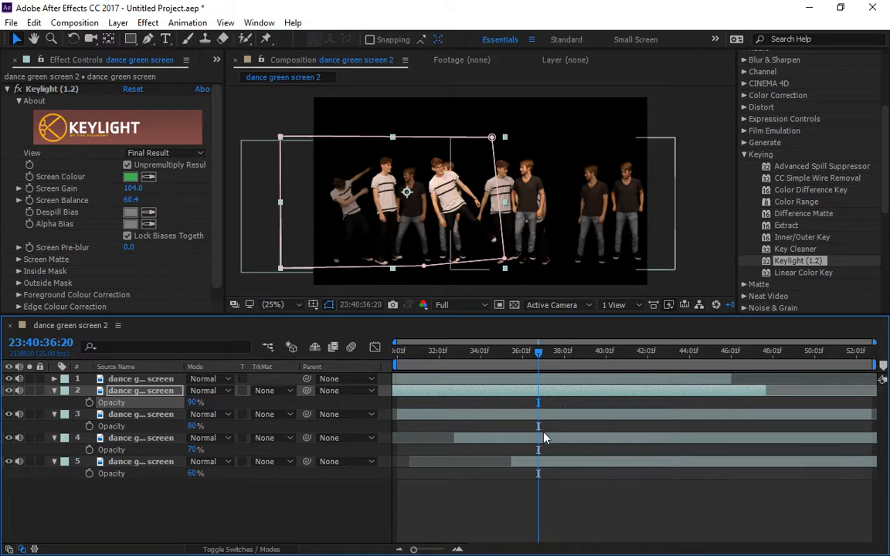
- Extend the starts of layers 4 and 5 and the ends of layers 1 and 2 so all copies span the whole composition
click(408, 440)
drag(407, 441, 395, 468)
click(504, 463)
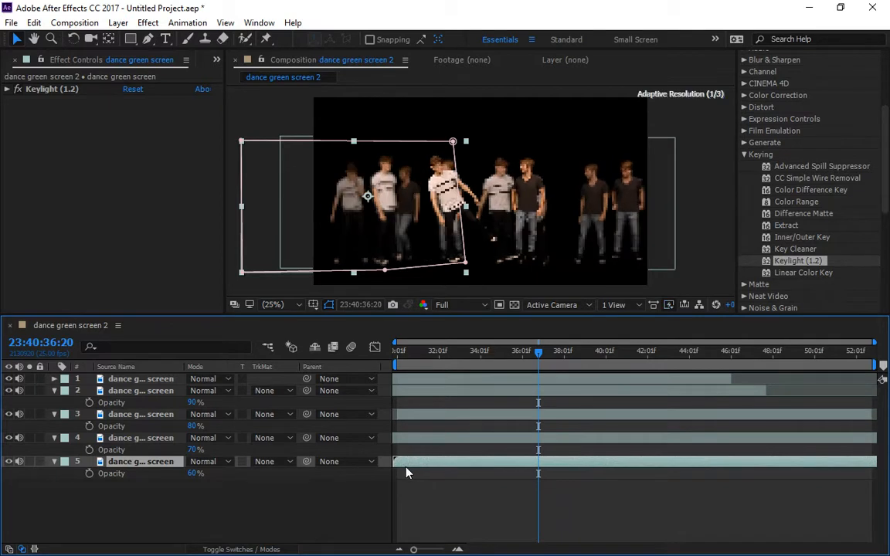
drag(729, 379, 875, 379)
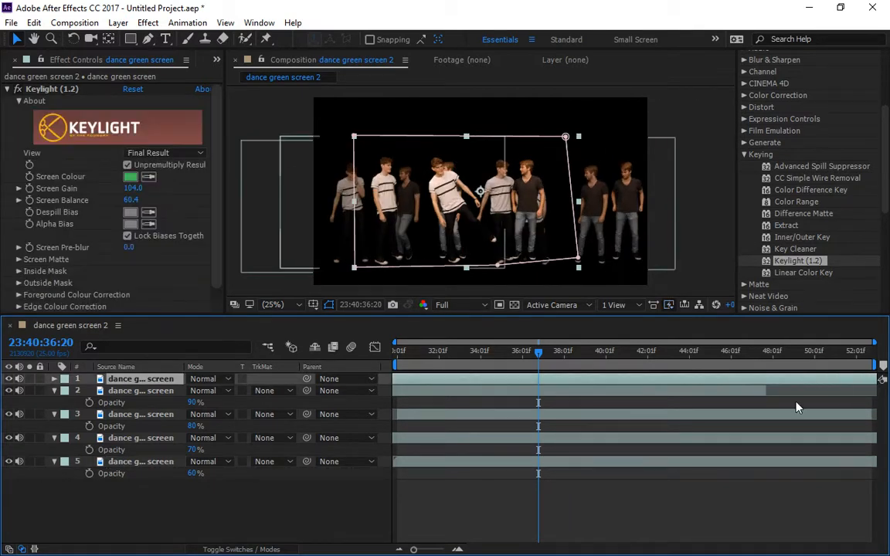
drag(770, 393, 881, 380)
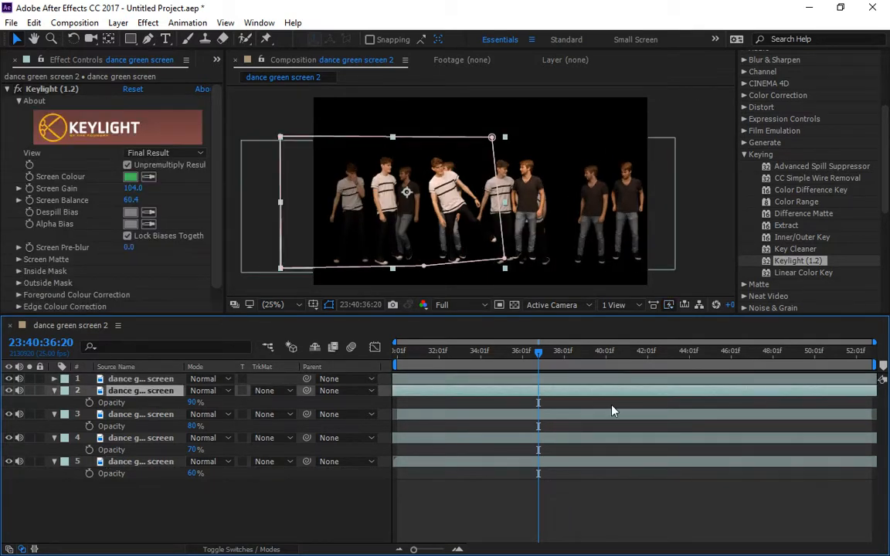
- Find the Fast Blur effect, apply it to layer 5, and set its Blurriness to 10.0
click(536, 378)
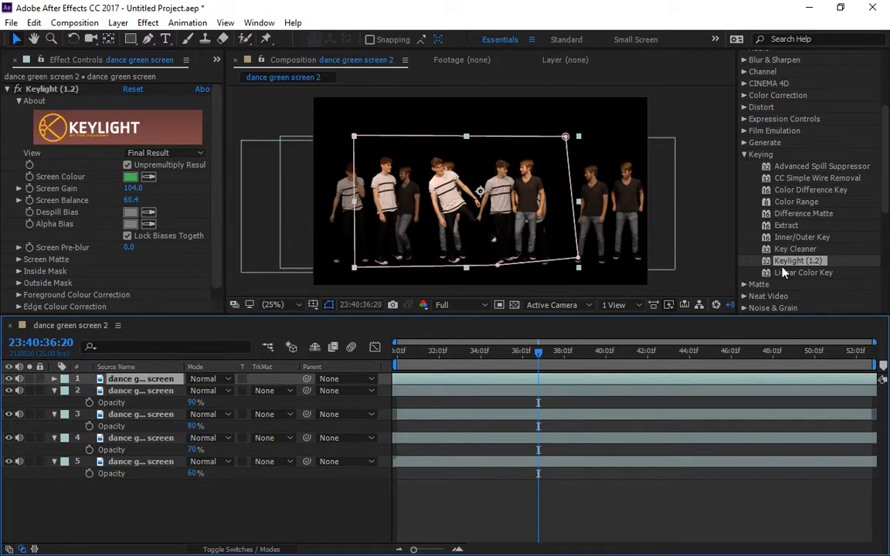
scroll(788, 157, up, 3)
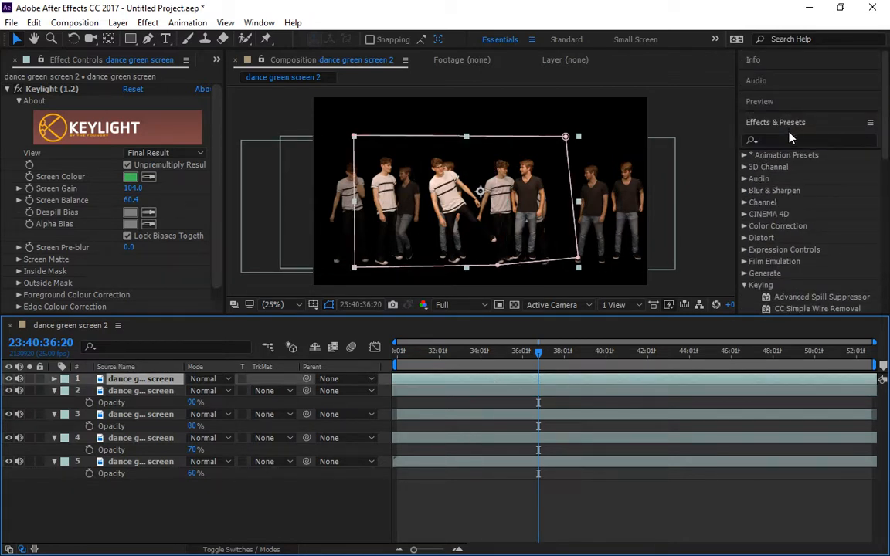
click(788, 138)
text(fast blur)
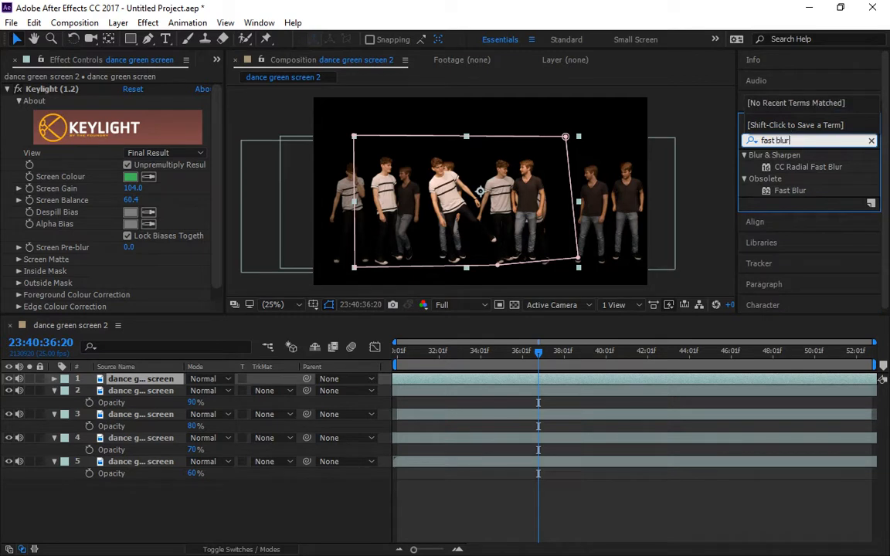
drag(791, 191, 463, 469)
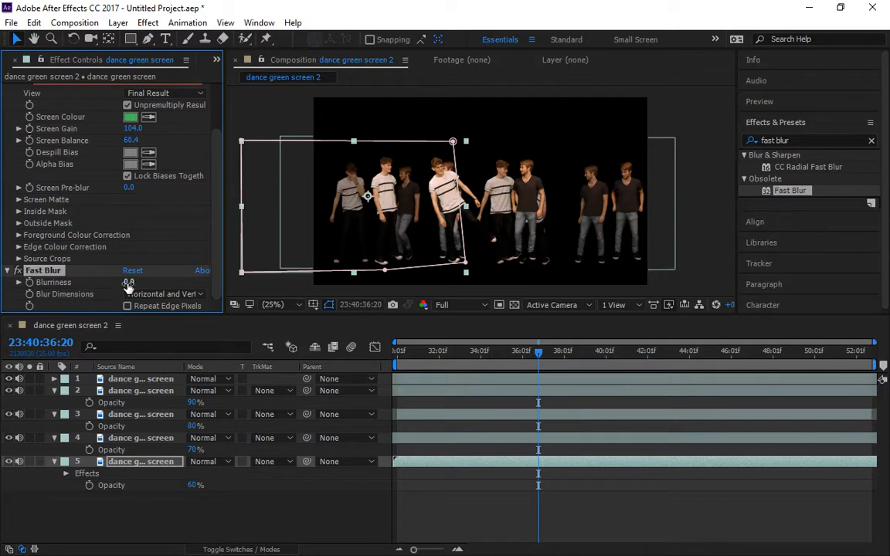
drag(135, 284, 135, 284)
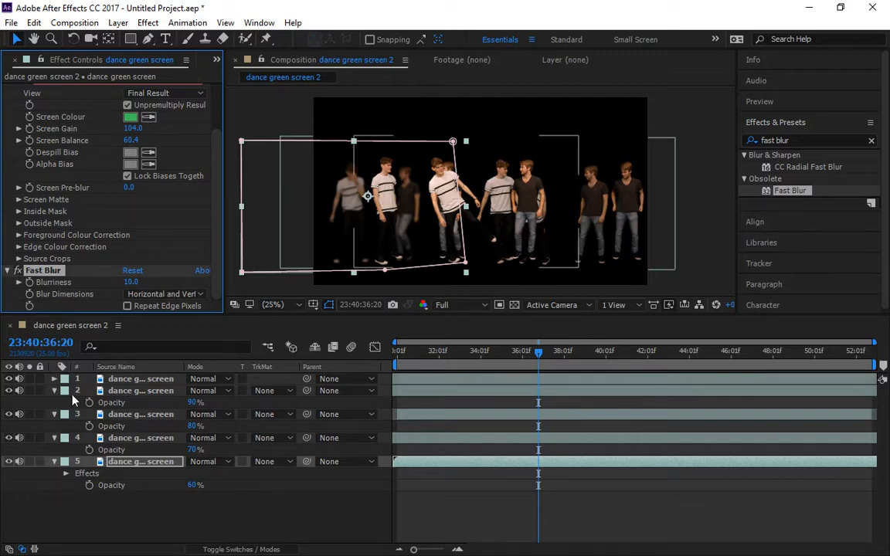
- Paste the copied Fast Blur effect onto layer 4 and lower its Blurriness below layer 5's
click(122, 438)
key(ctrl+v)
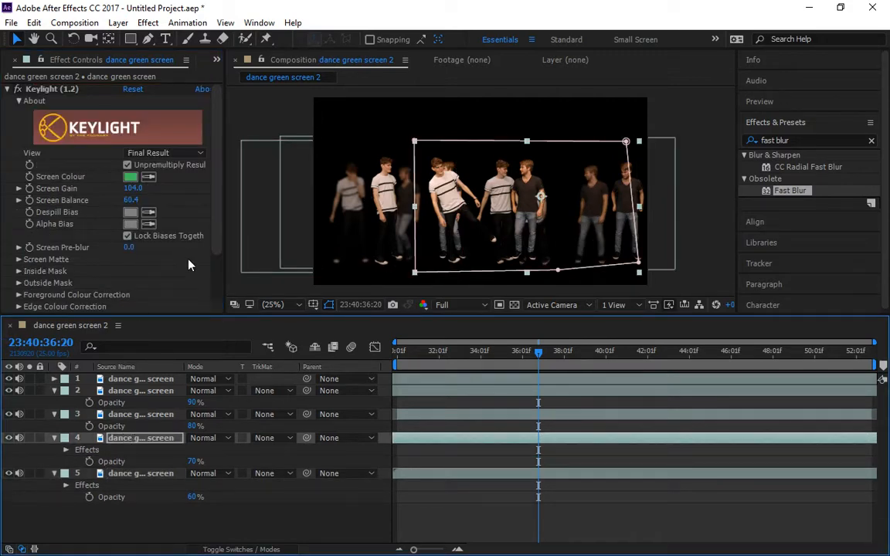
scroll(169, 233, down, 2)
drag(127, 282, 124, 284)
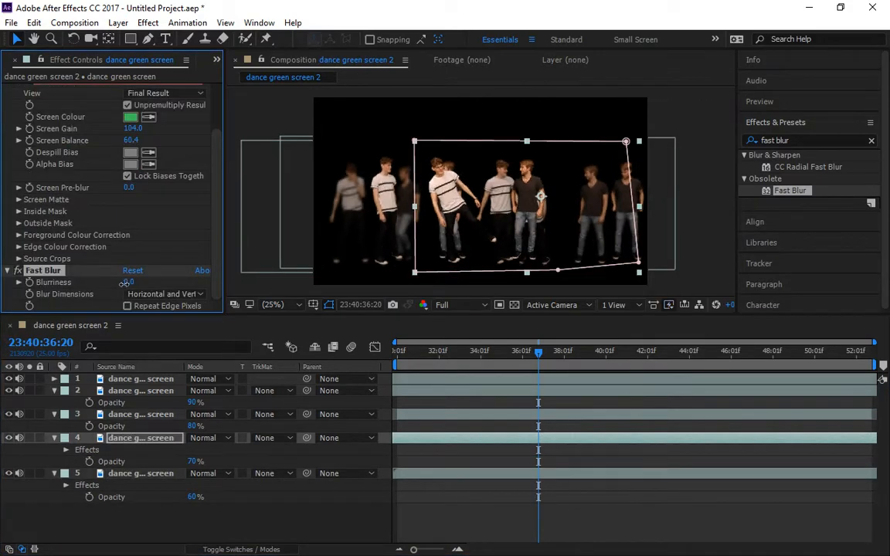
click(130, 283)
- Paste the copied Fast Blur effect onto layer 3 and set its Blurriness to 6
click(116, 415)
key(ctrl+v)
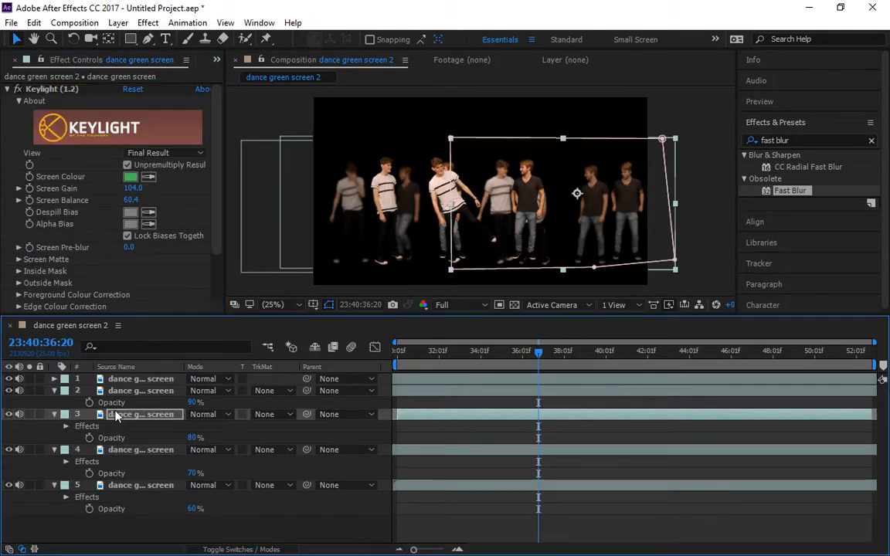
scroll(207, 260, down, 3)
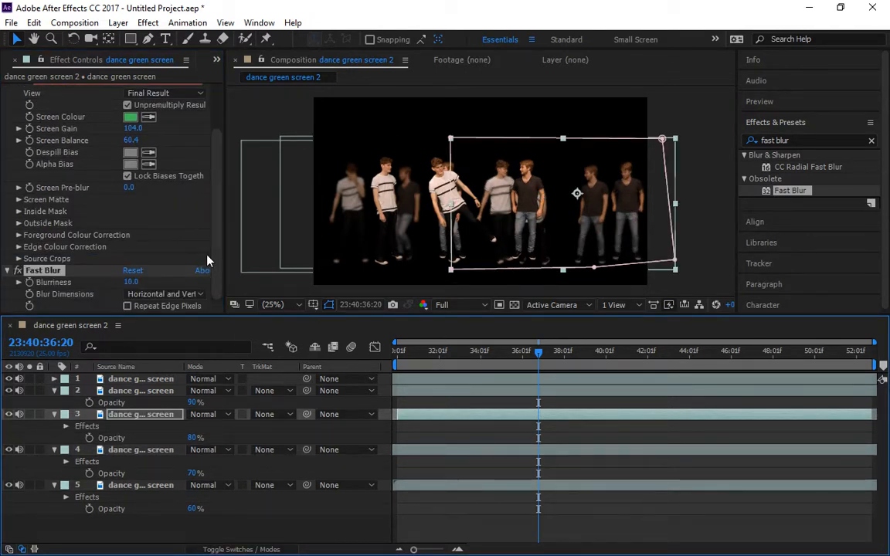
click(131, 282)
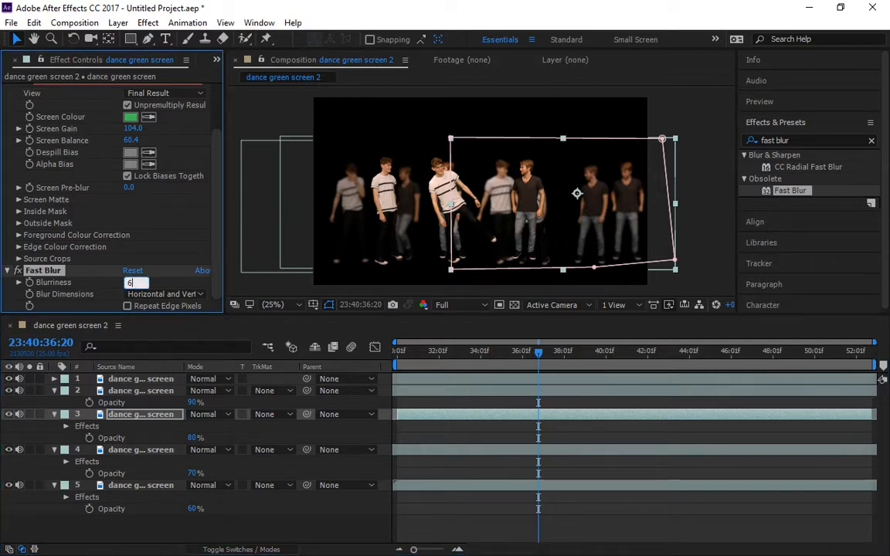
text(6)
- Paste the copied Fast Blur effect onto layer 2, set its Blurriness to 4.0 and deselect the layer
click(118, 391)
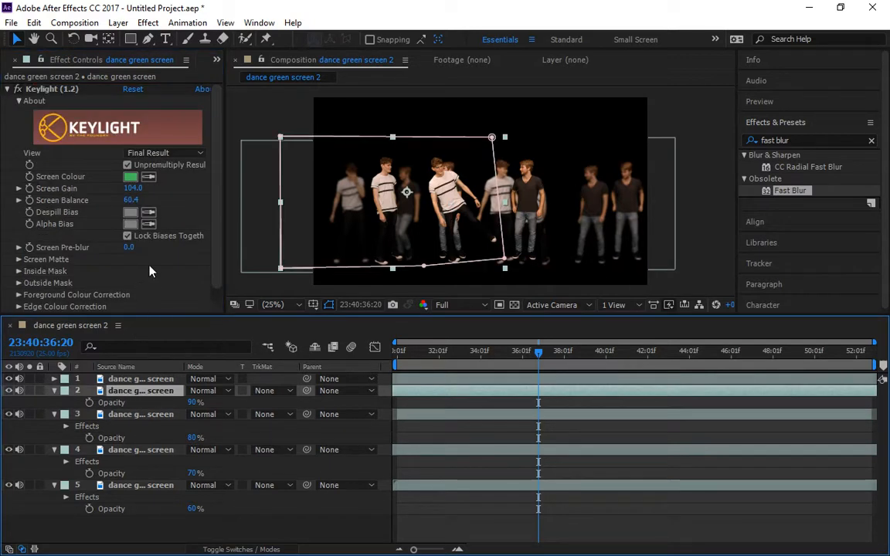
key(ctrl+v)
scroll(149, 266, down, 3)
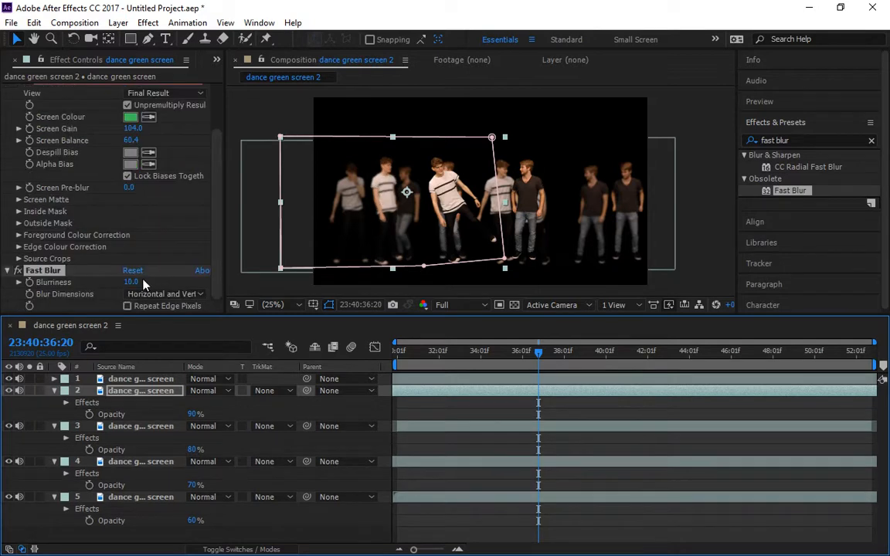
click(133, 283)
text(4)
key(Return)
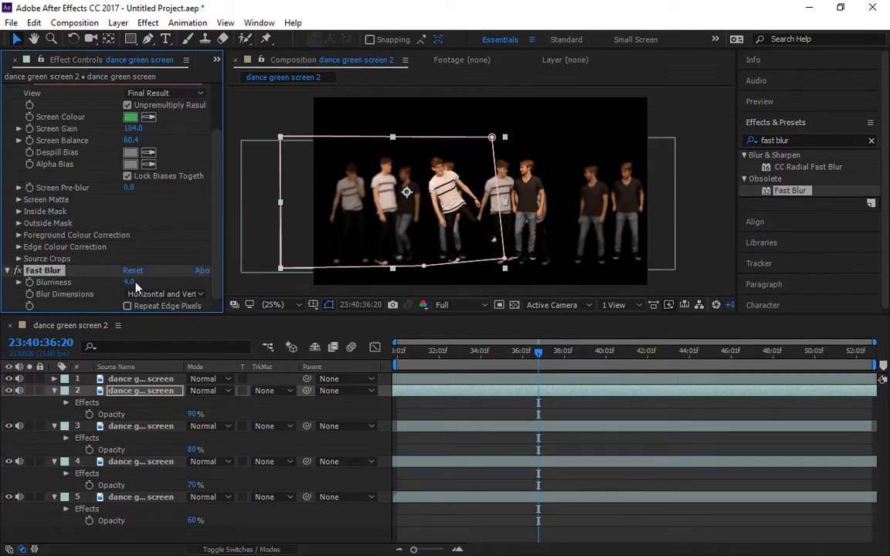
click(708, 221)
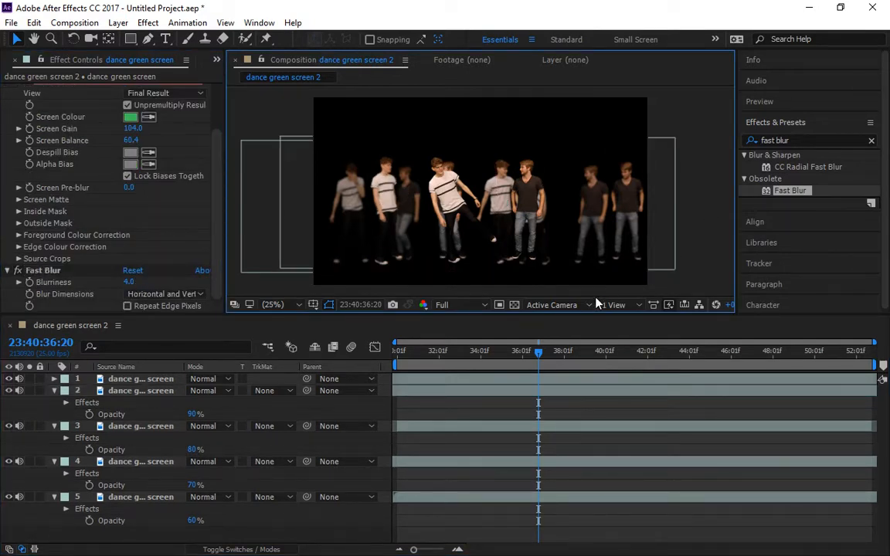
- Return to the start of the composition and switch off the audio of all five layers
key(Home)
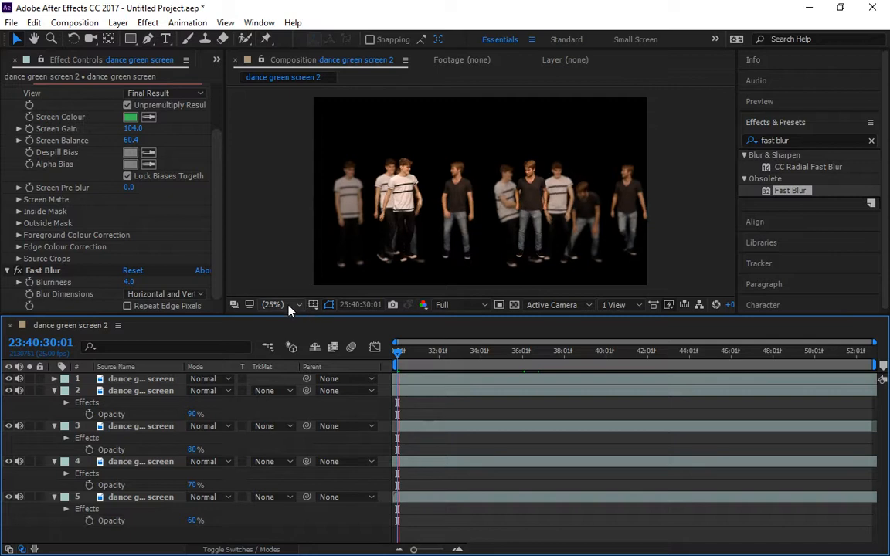
drag(392, 355, 312, 355)
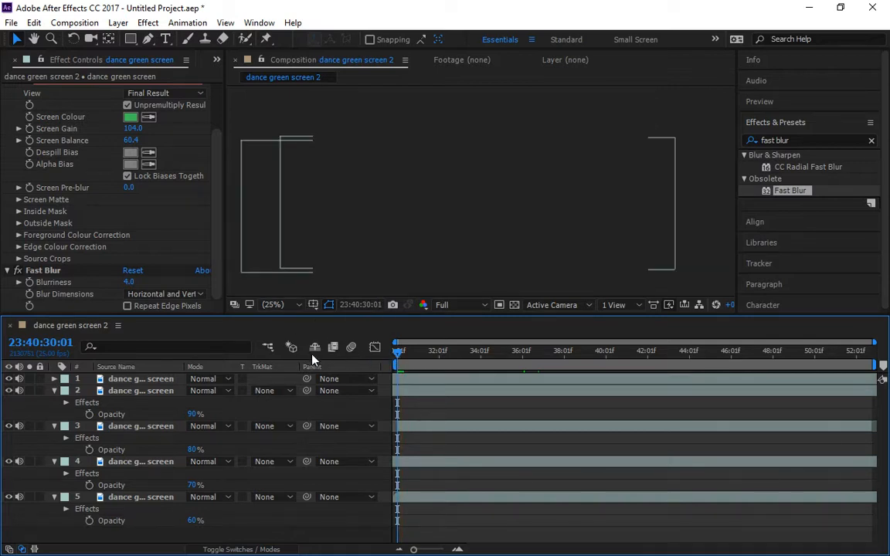
click(29, 386)
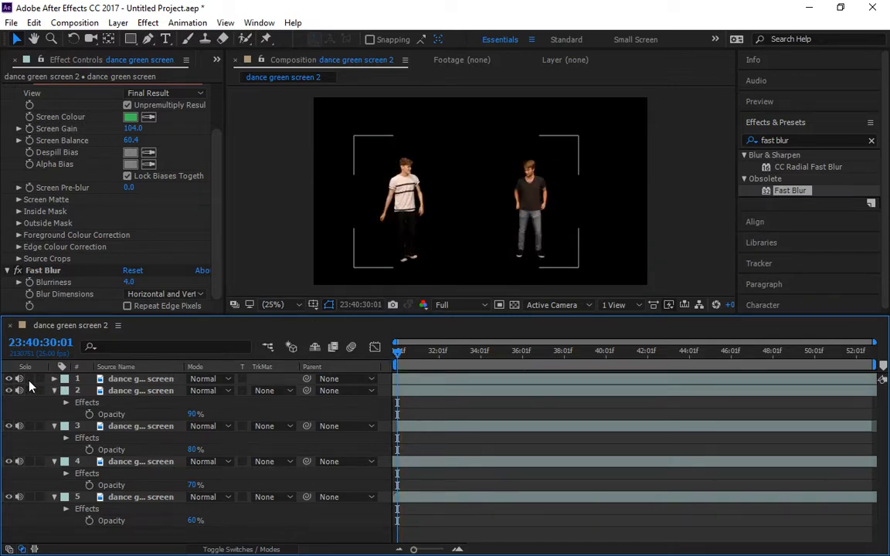
click(29, 386)
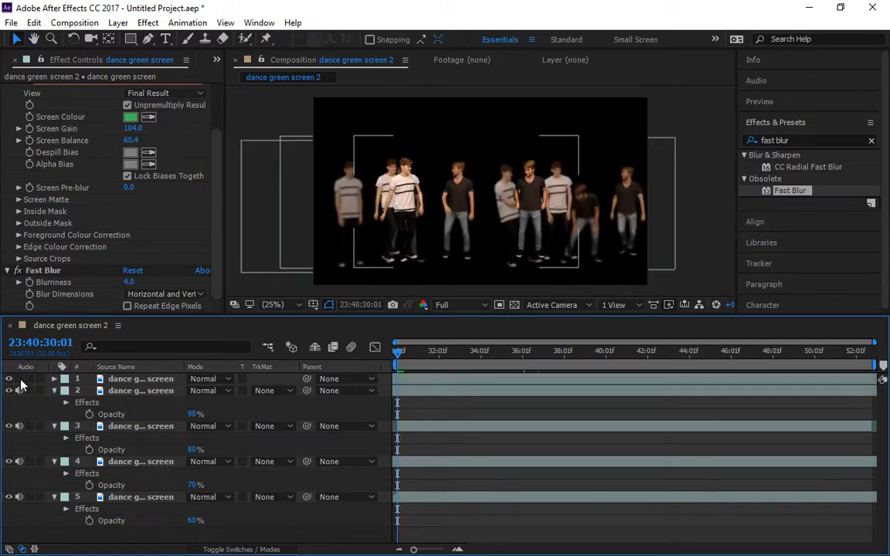
click(19, 461)
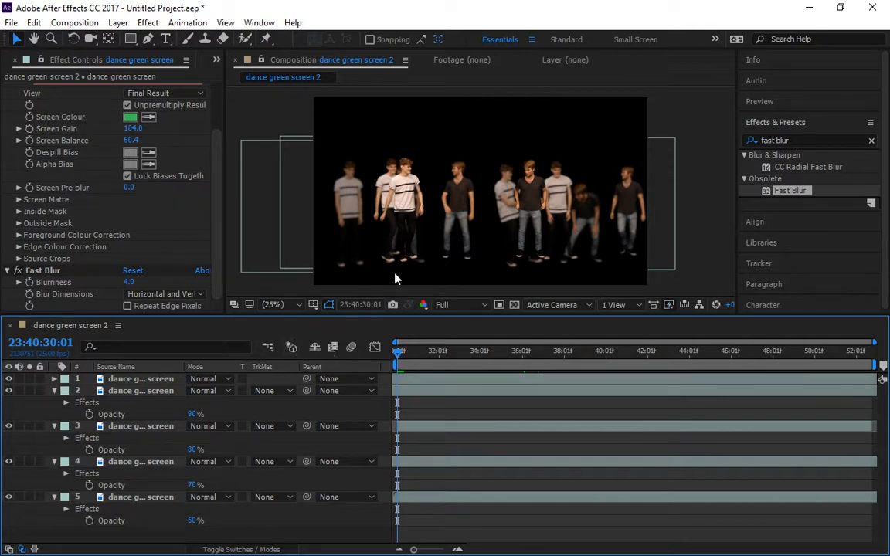
- Preview the dancing crowd from the start with the composition view enlarged to fill the workspace
click(295, 306)
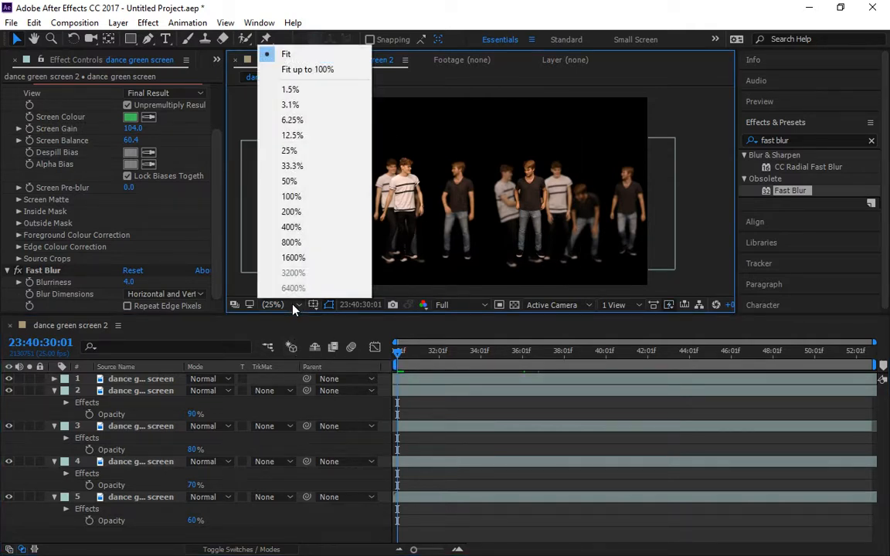
click(293, 308)
key(grave)
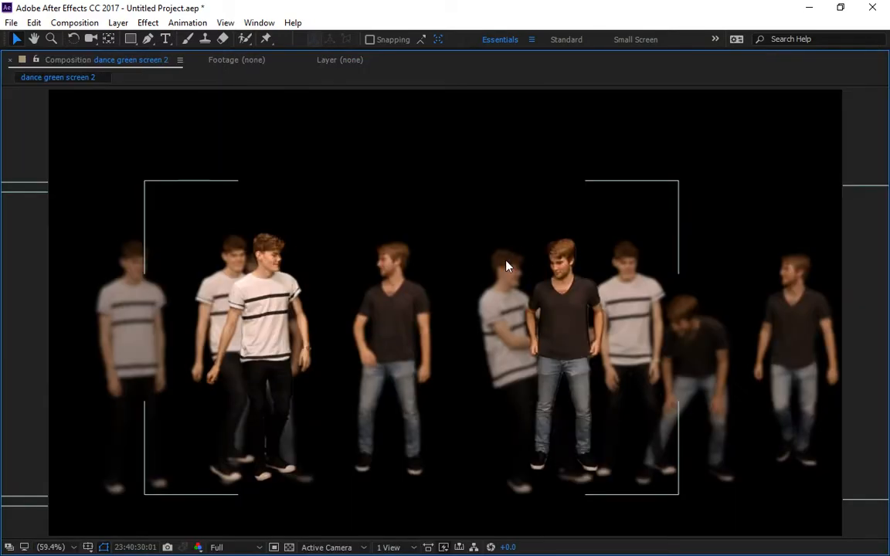
key(space)
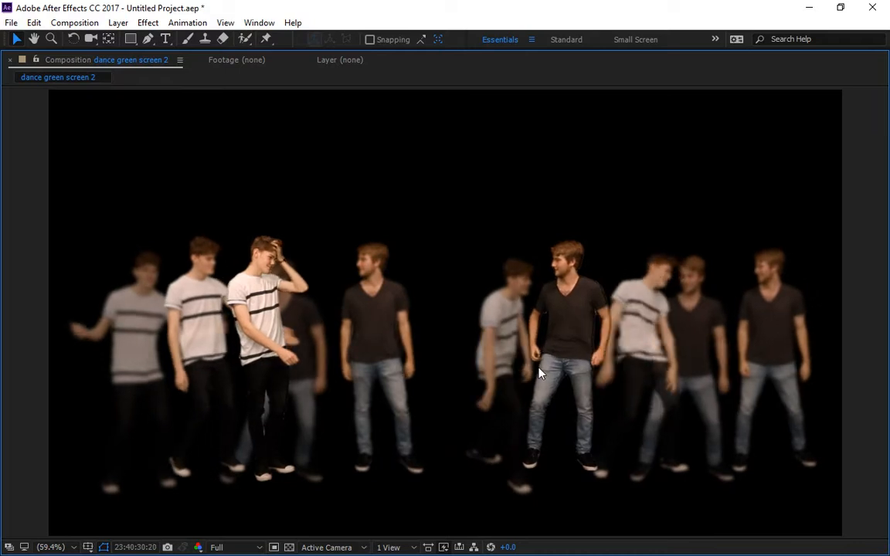
key(grave)
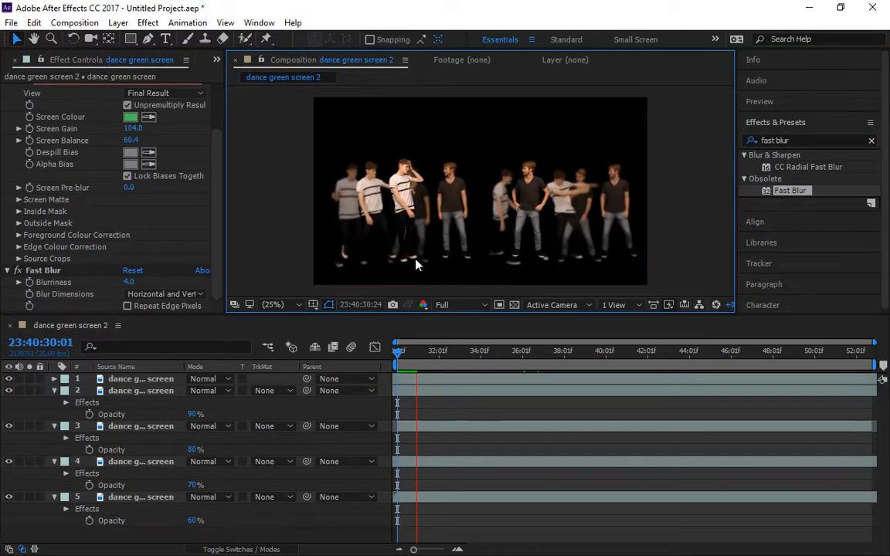
- Move layer 5 slightly up so its dancers' feet stand higher in the frame, further back in the crowd
click(417, 500)
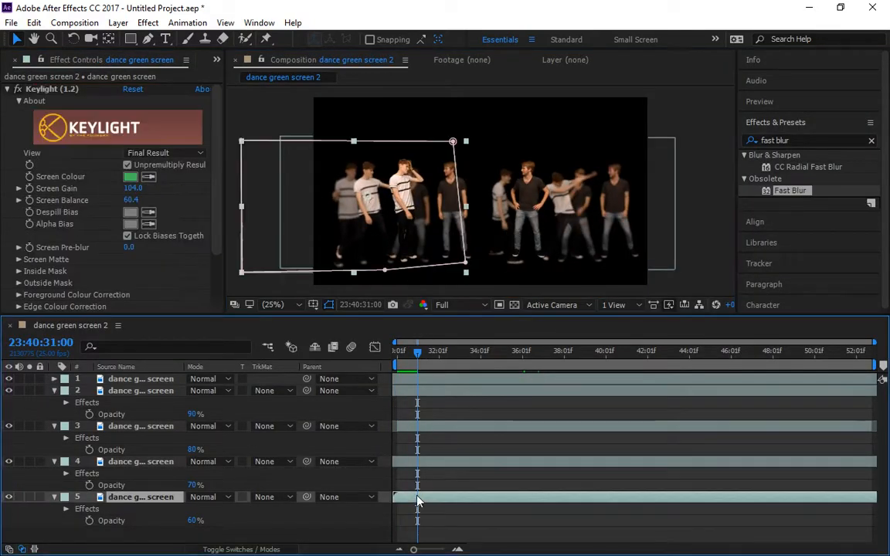
scroll(352, 247, up, 2)
drag(379, 224, 500, 92)
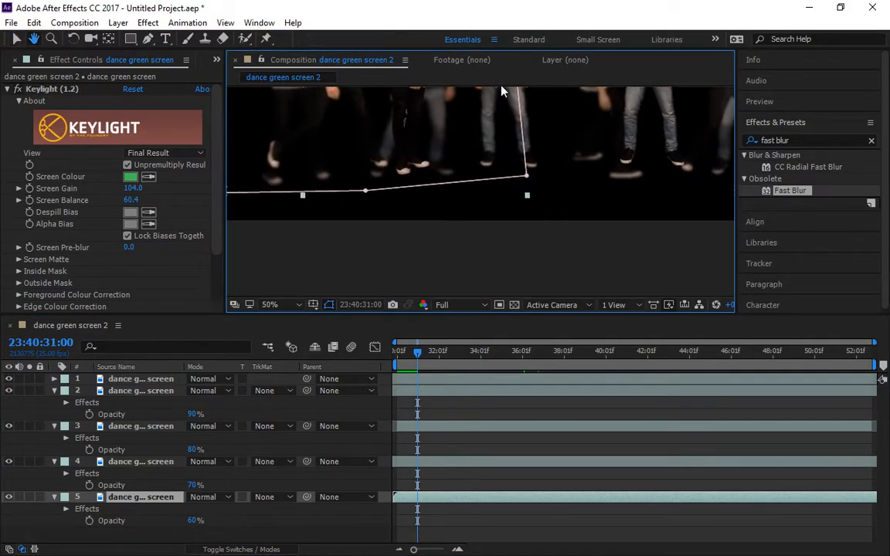
scroll(473, 146, up, 1)
drag(314, 147, 437, 216)
drag(389, 193, 386, 171)
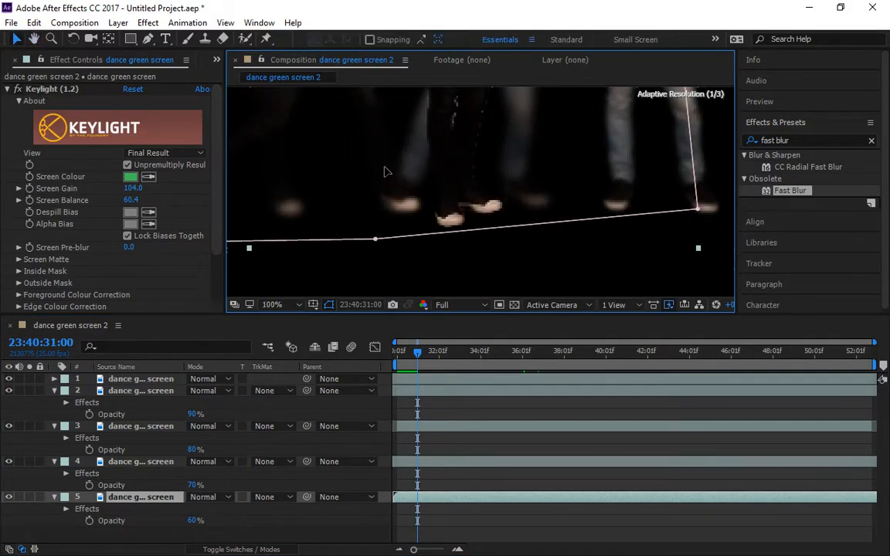
- Move layer 1 down so its dancers stand in front, and nudge layer 2 slightly down and left
click(433, 461)
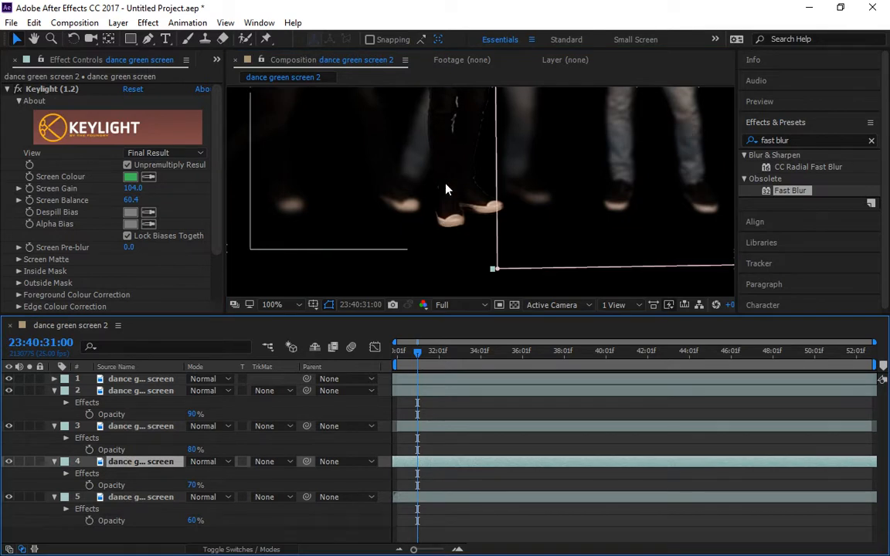
drag(445, 186, 442, 208)
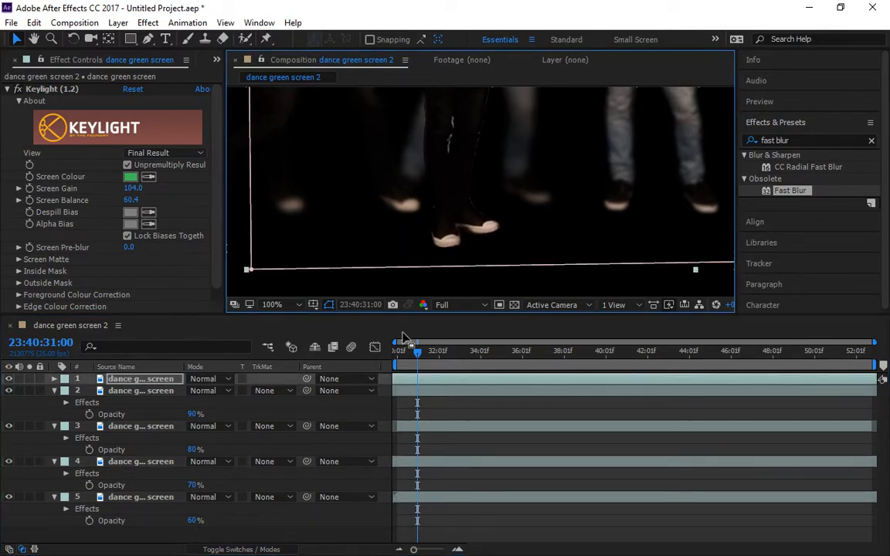
click(426, 395)
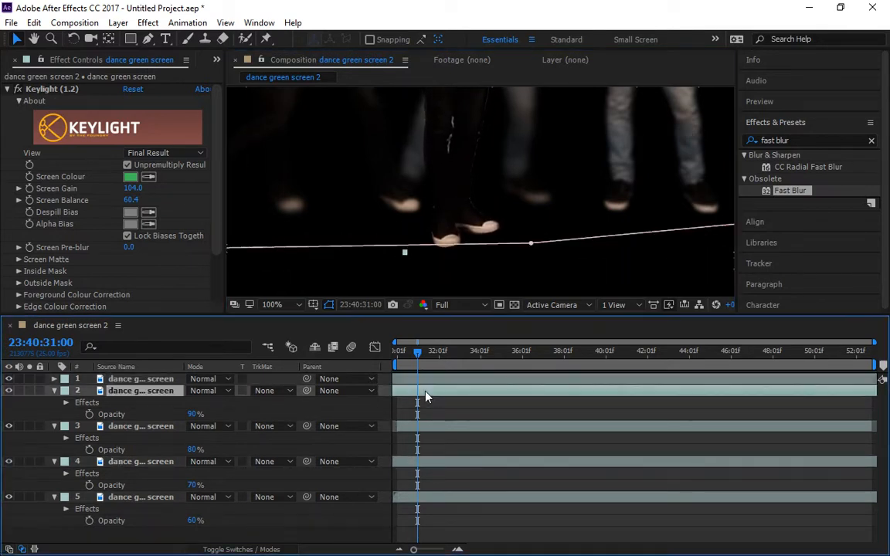
drag(529, 184, 335, 203)
- Move layers 3 and 4 slightly up and left so their dancers' feet sit behind the front rows
click(411, 427)
drag(618, 215, 224, 209)
drag(475, 218, 359, 182)
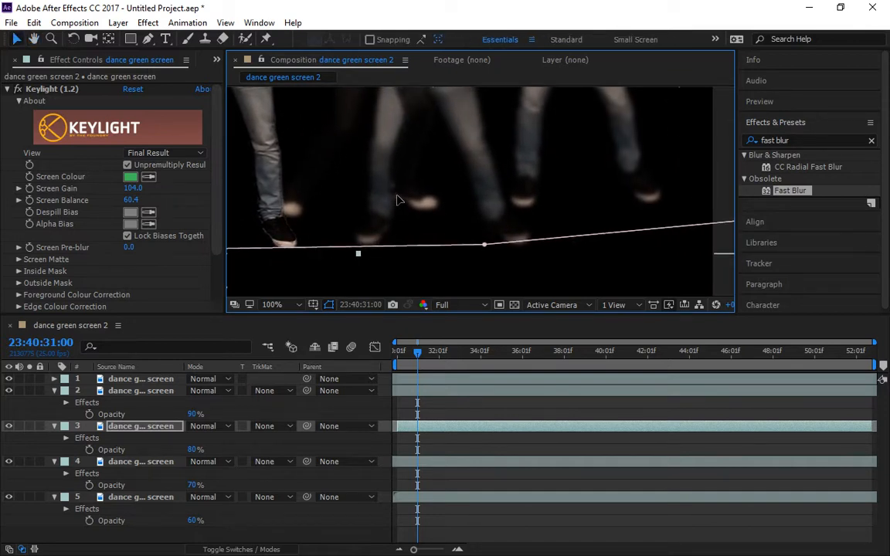
click(411, 461)
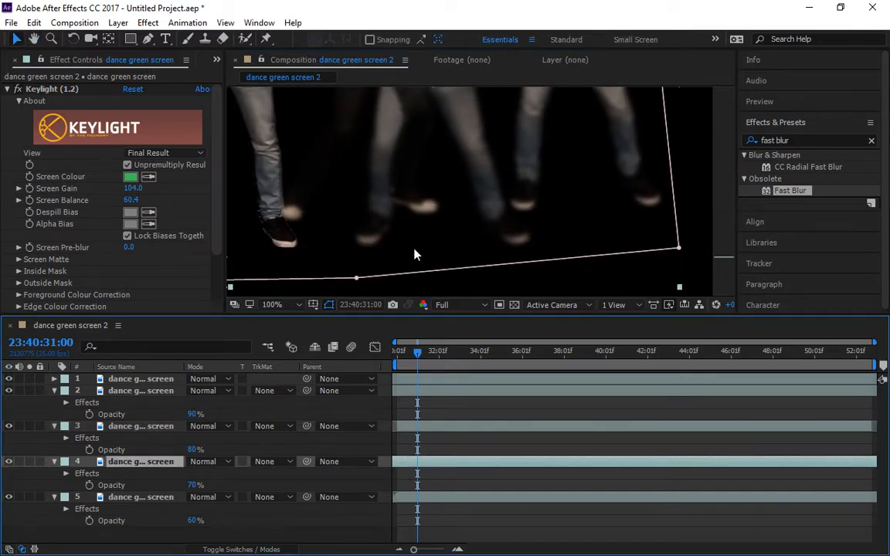
drag(414, 255, 503, 233)
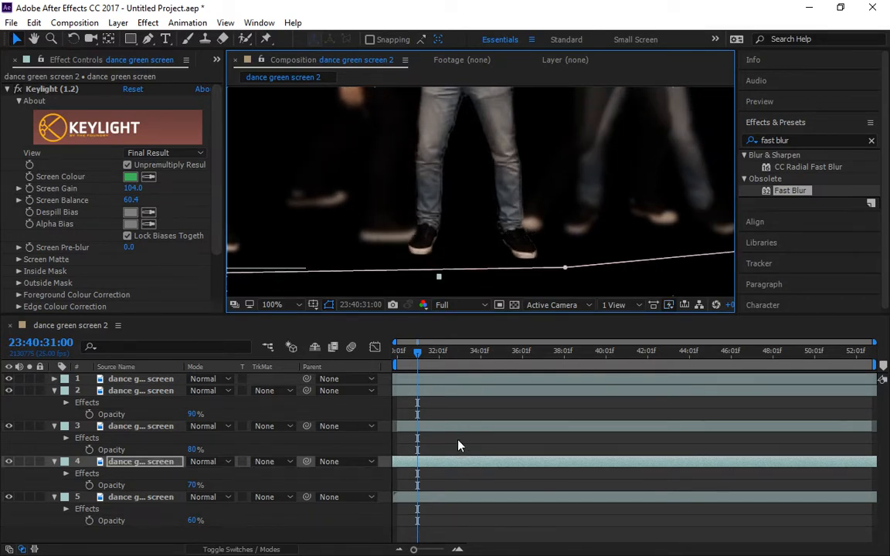
- Move layer 1 further down to bring its two dancers closer to the front
click(430, 497)
scroll(413, 208, down, 2)
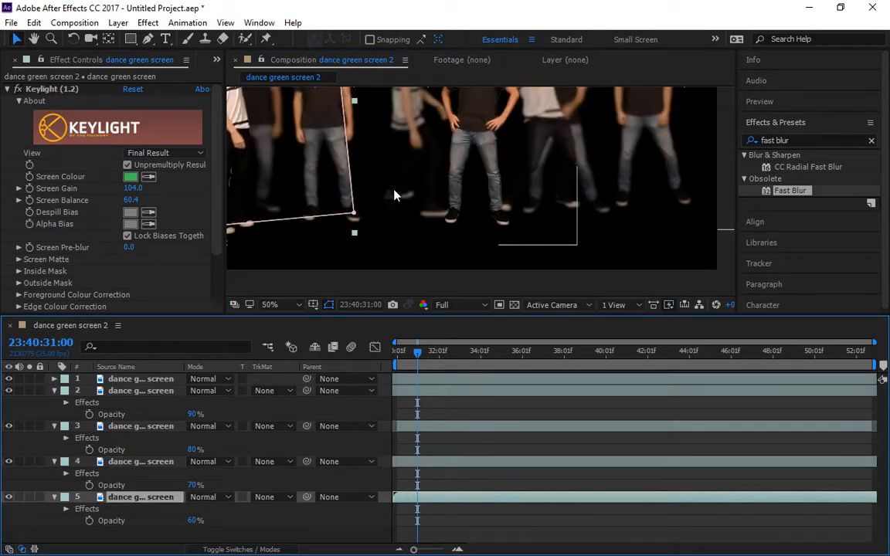
click(530, 208)
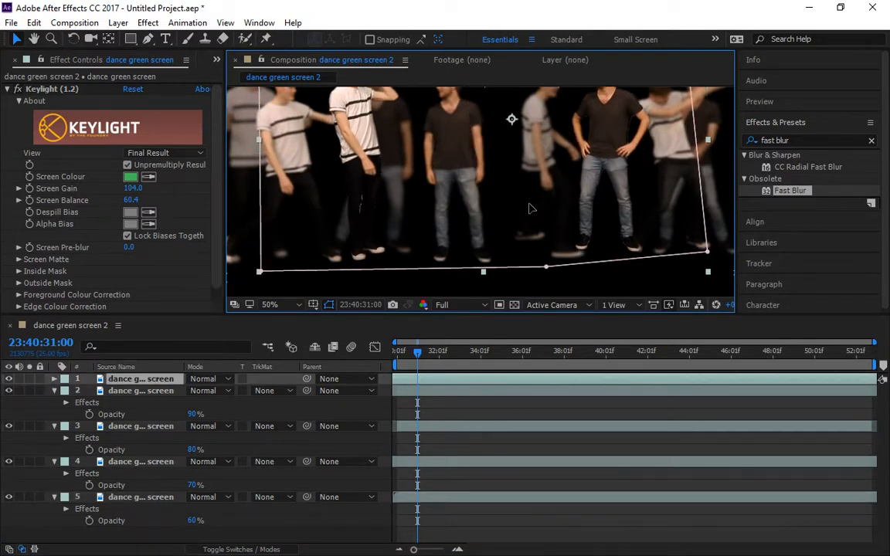
drag(530, 208, 530, 229)
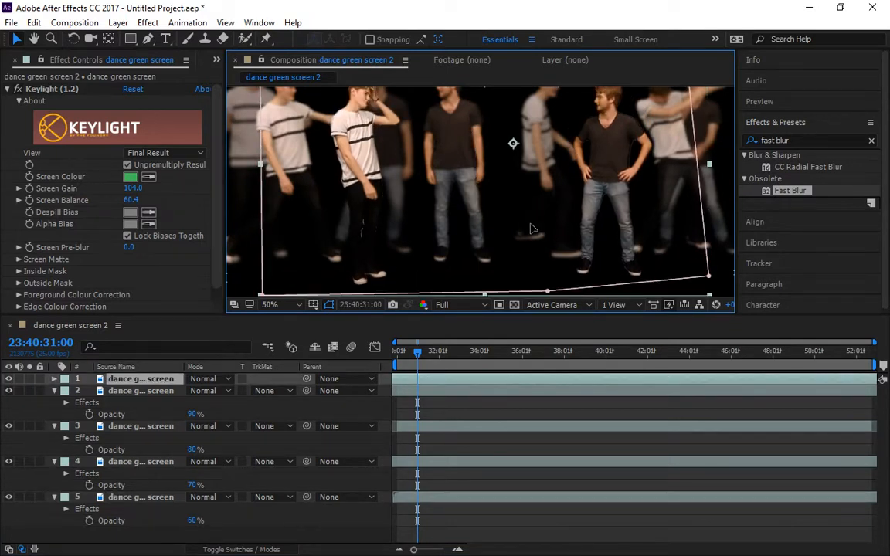
- Raise layer 5 a little more to push its dancers to the back of the crowd
click(473, 497)
drag(427, 218, 473, 219)
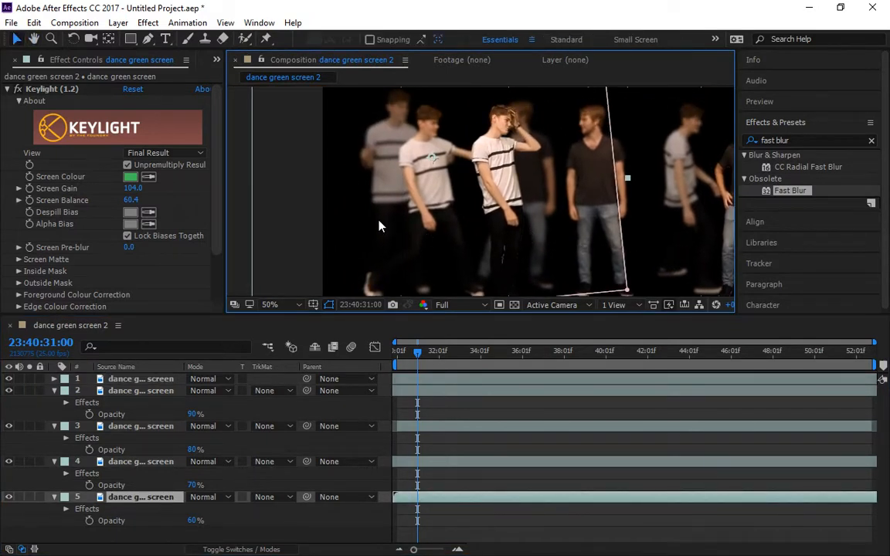
drag(348, 194, 356, 203)
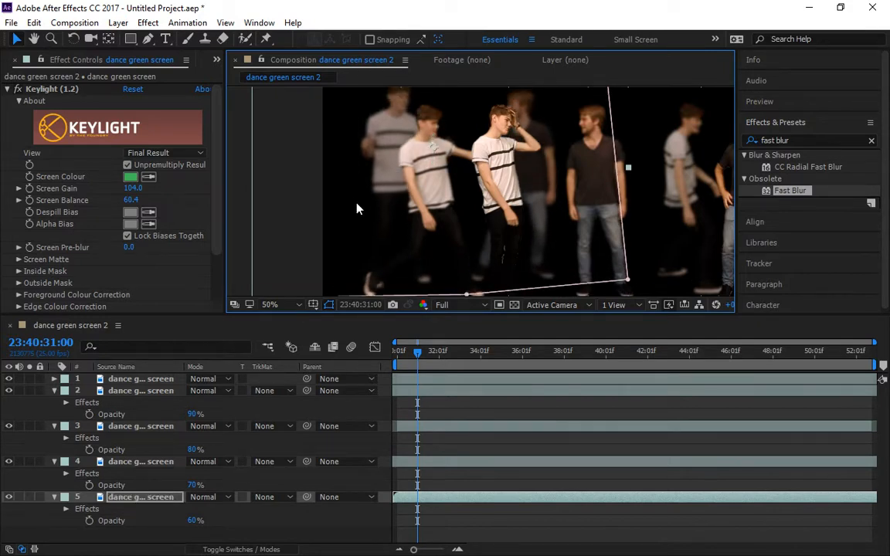
- Return to the start of the composition, fit the whole frame in the viewer and deselect the layers
key(Home)
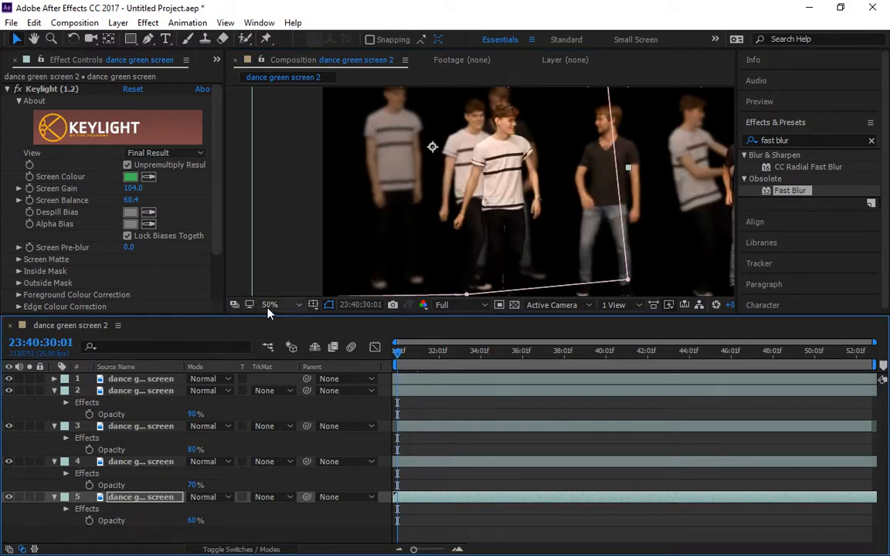
click(269, 304)
click(309, 53)
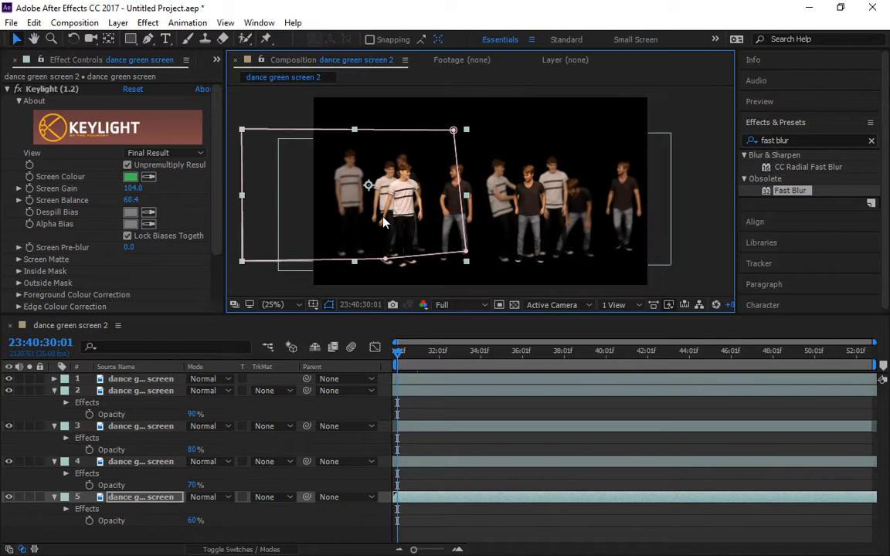
click(687, 147)
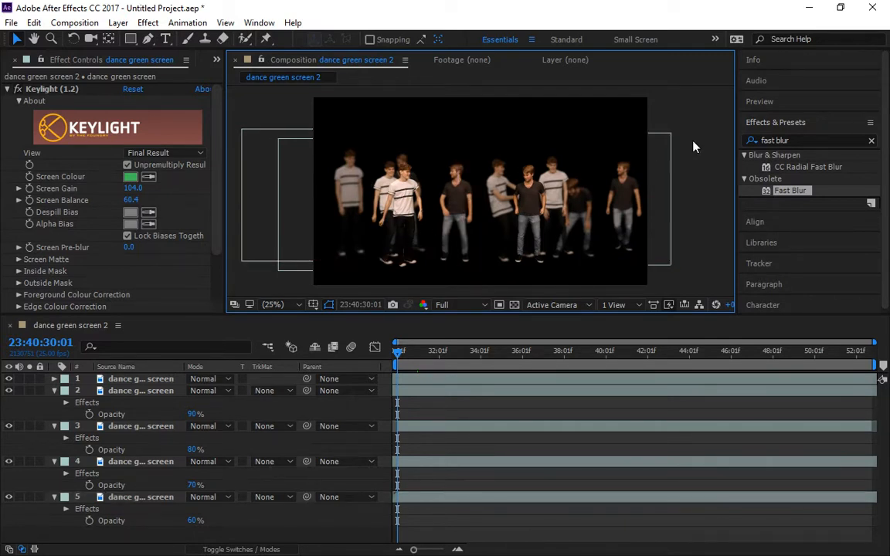
- Play the composition from the start, check the dancer crowd in an enlarged viewer, restore the layout and stop playback
click(783, 103)
click(806, 122)
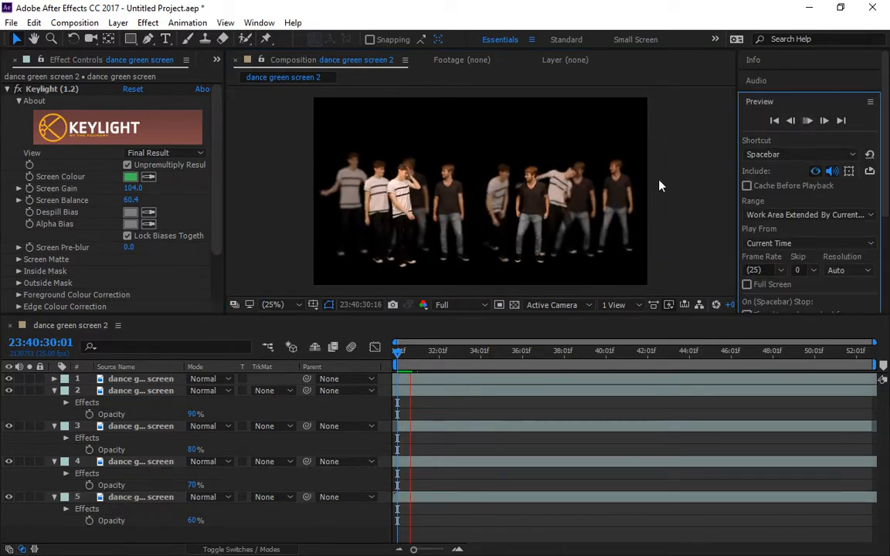
key(grave)
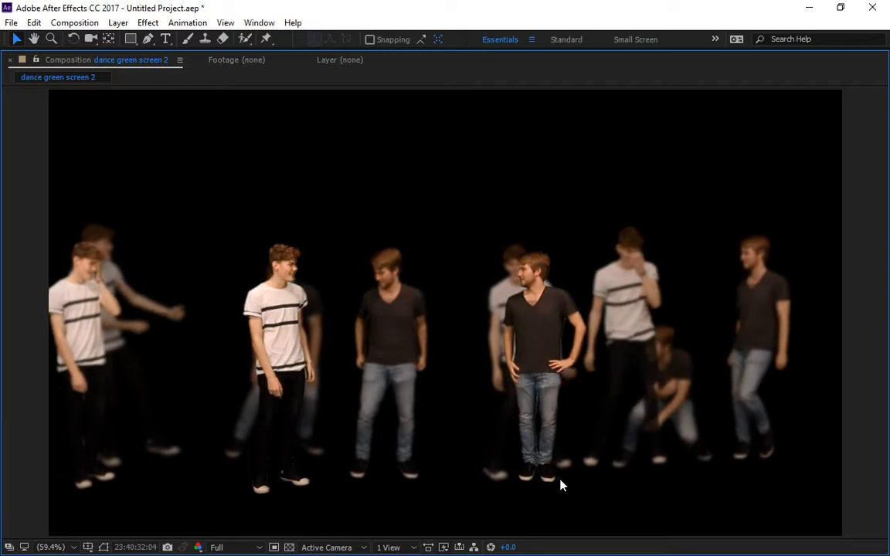
key(grave)
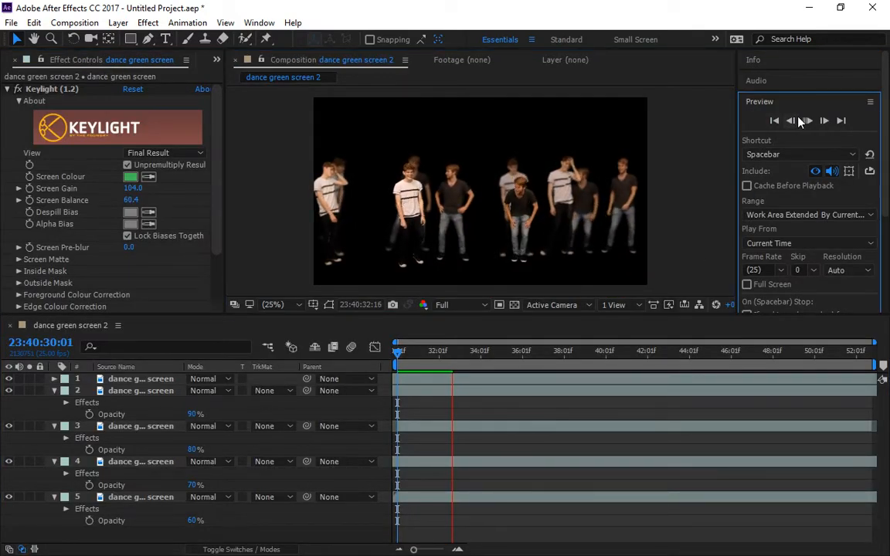
click(799, 123)
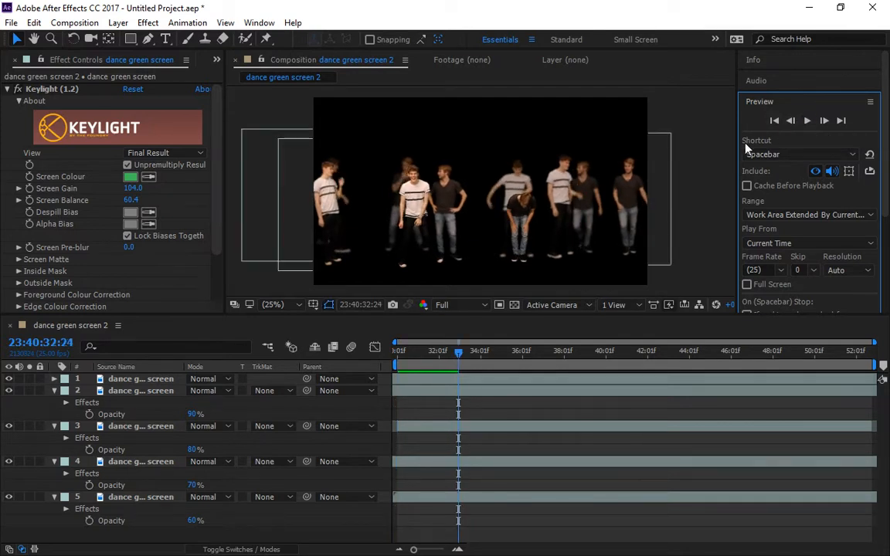
- Replay the crowd animation from the beginning of the composition and stop it
drag(458, 352, 374, 361)
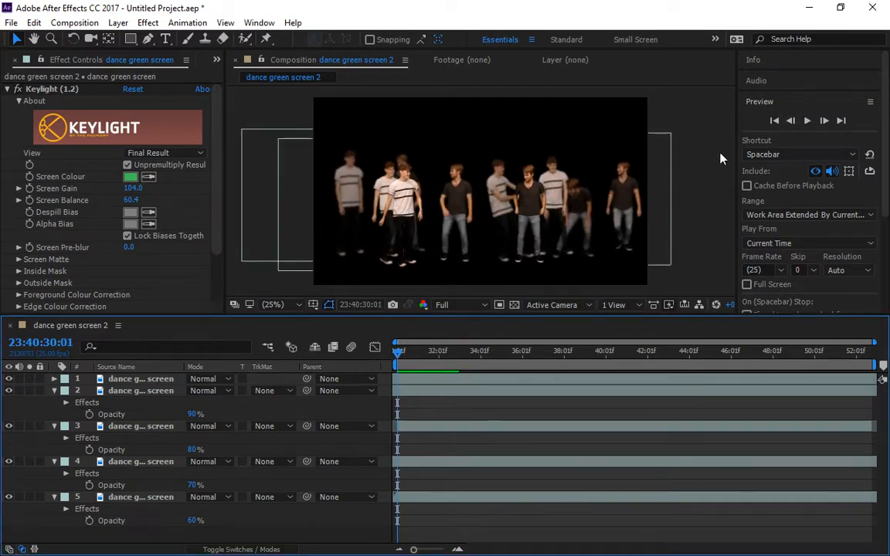
click(806, 121)
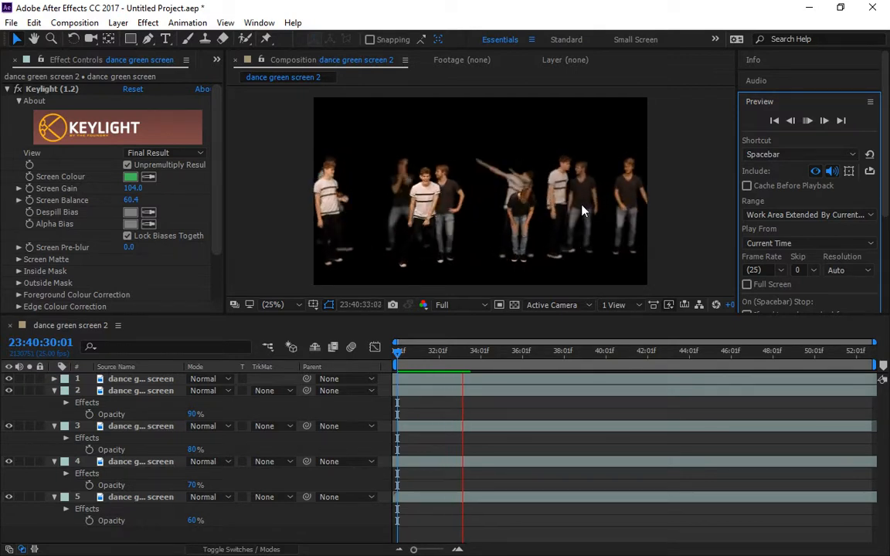
click(218, 344)
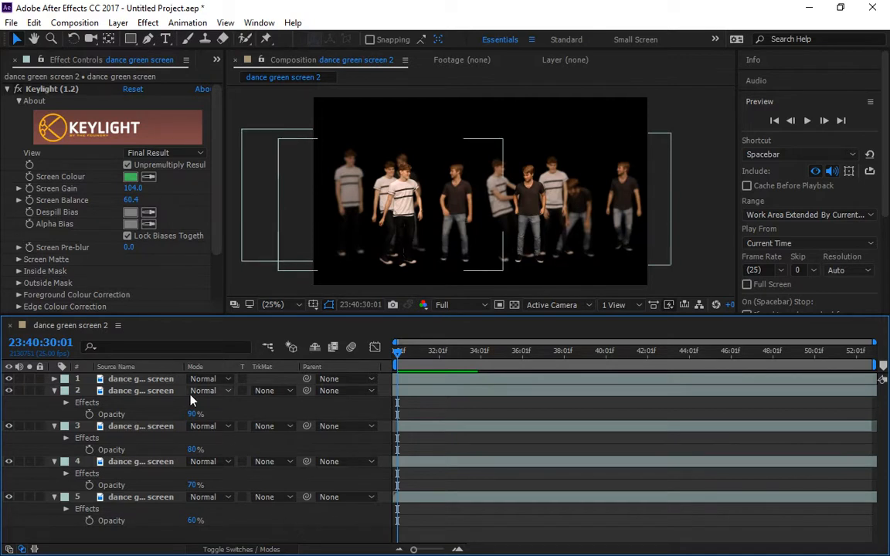
- Delete duplicate layers 2 to 5, keeping only layer 1, and move the current time to 23:40:32:24
click(166, 391)
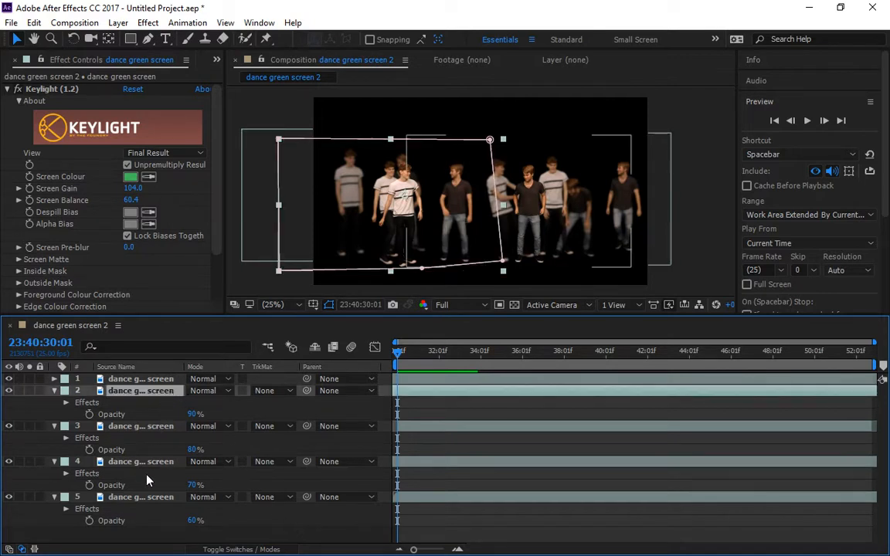
shift+click(144, 502)
key(Delete)
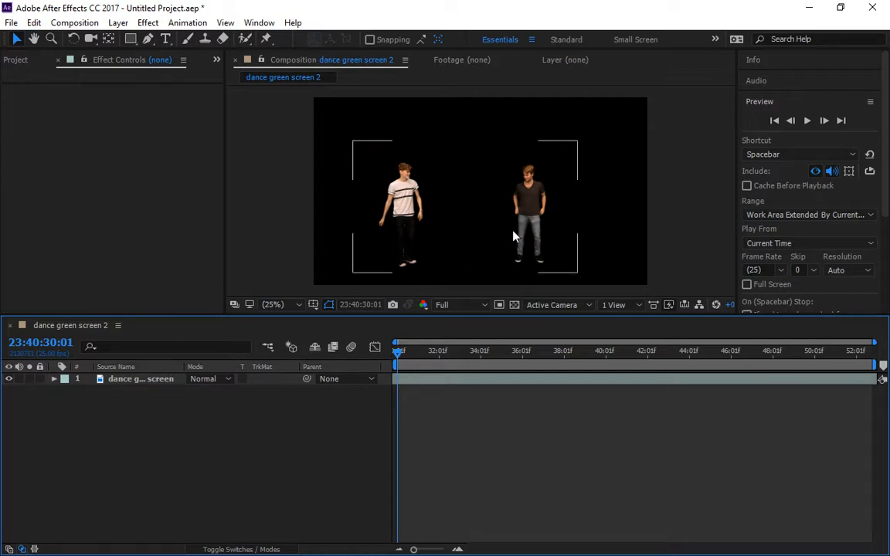
drag(397, 361, 459, 355)
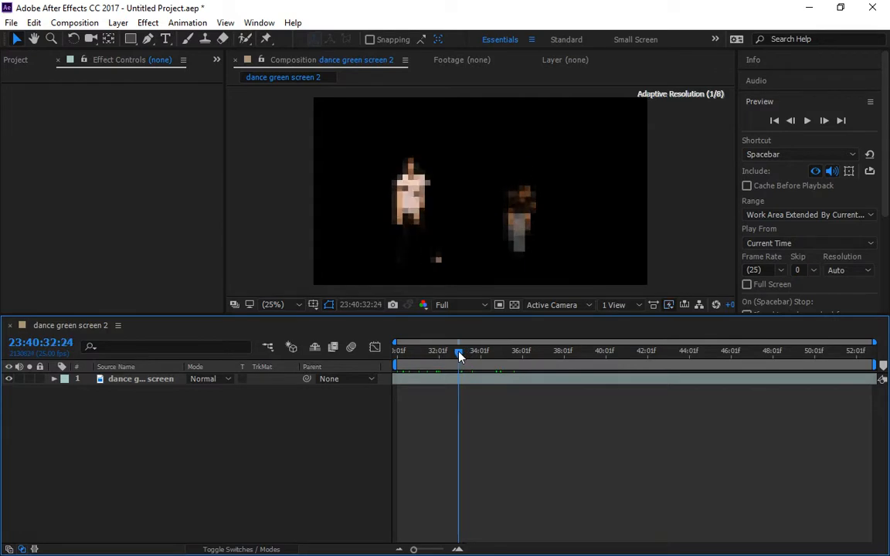
- Show the project's footage list, then switch to Firefox and maximise its window on a blank new page
click(15, 60)
click(112, 247)
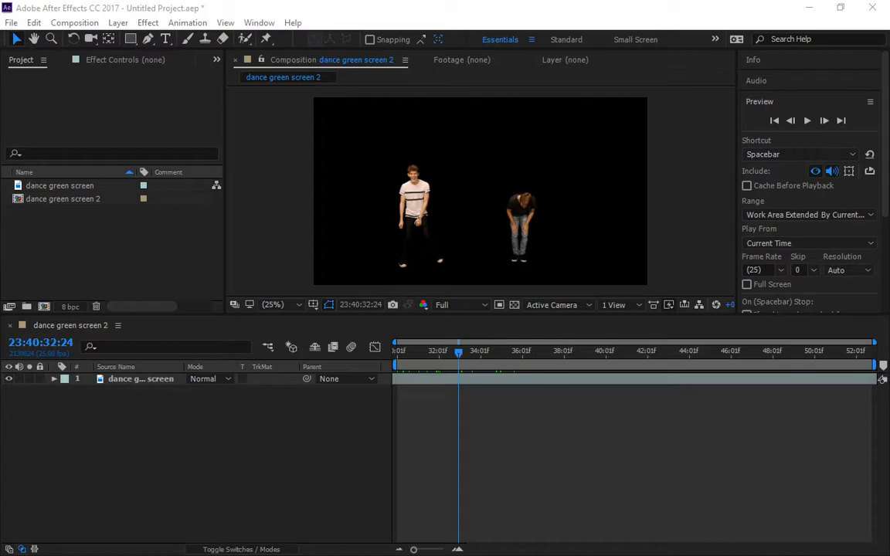
drag(889, 146, 351, 76)
double_click(351, 75)
click(169, 14)
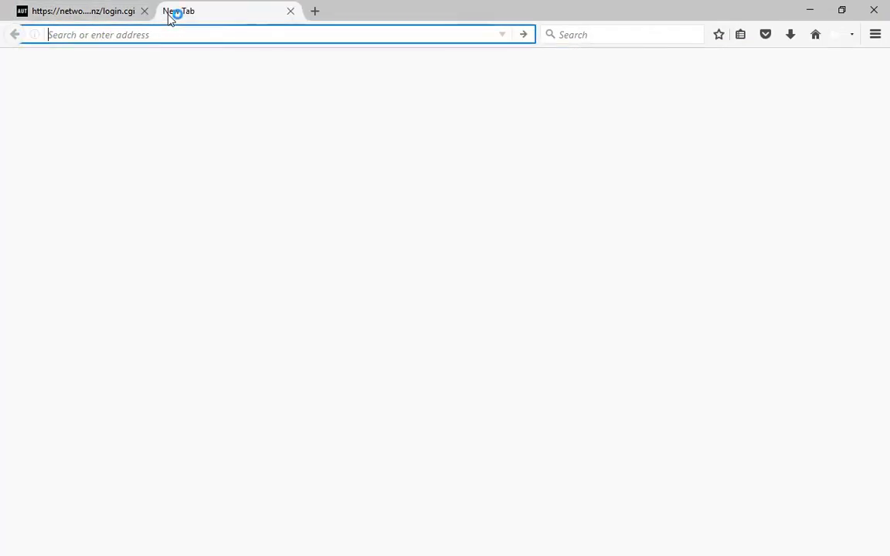
- Search Google for "telly tubby background"
text(telitabi )
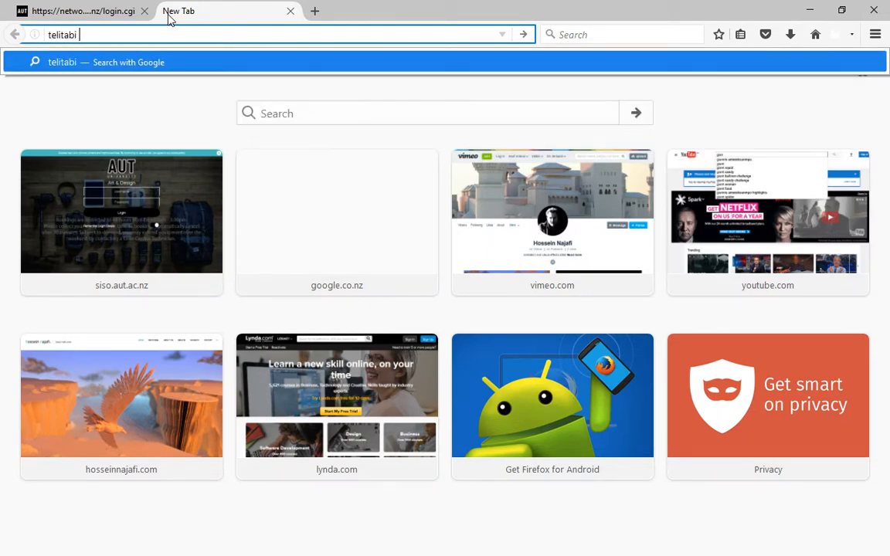
text(backg)
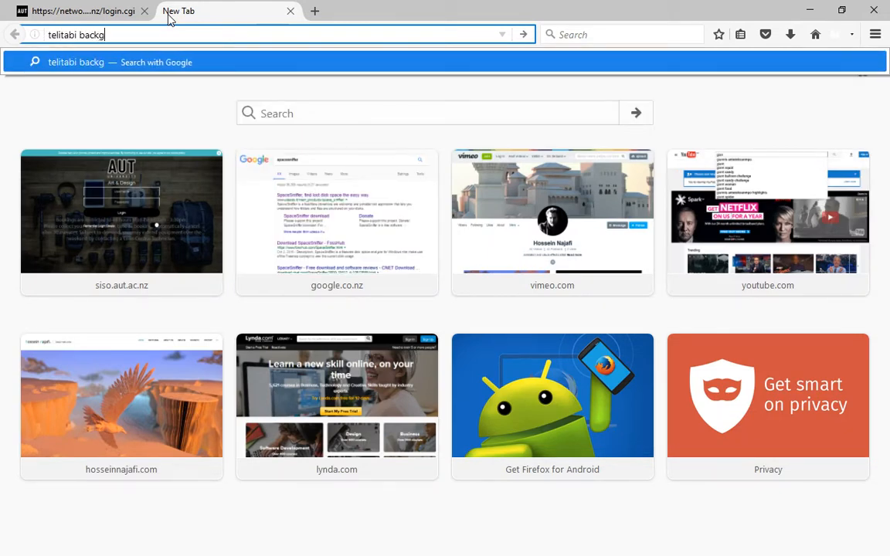
text(round)
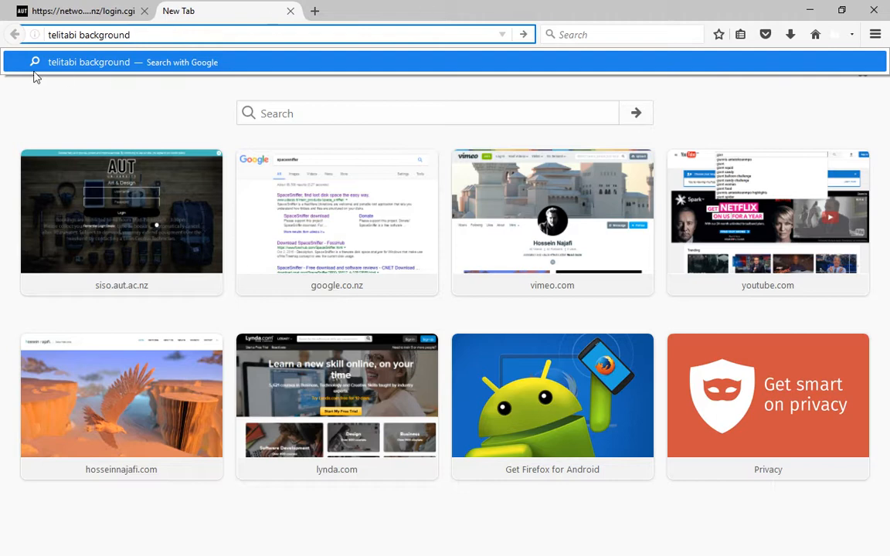
click(61, 34)
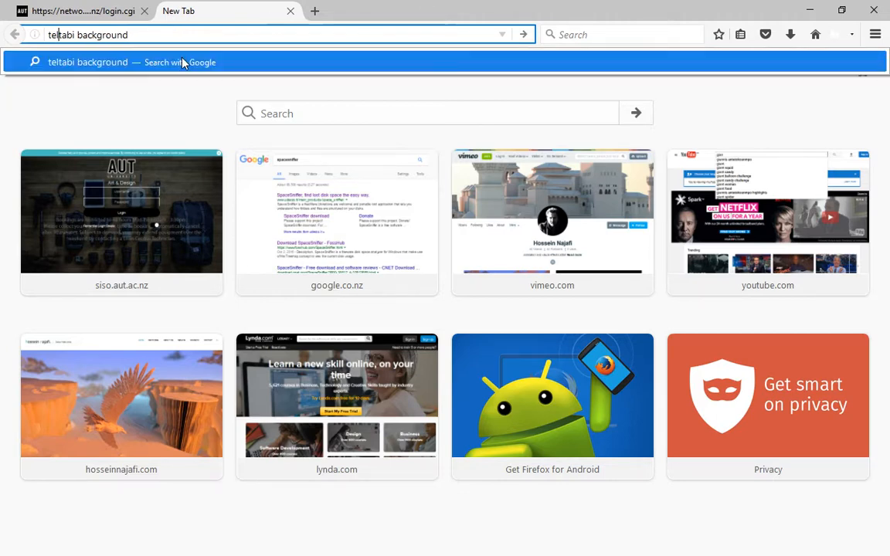
key(Delete)
text(ly)
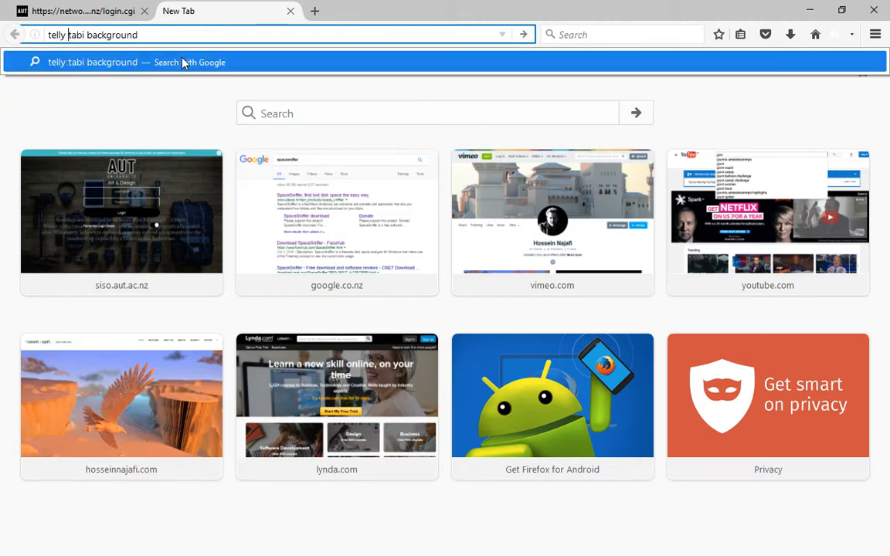
key(Right)
key(Right)
key(BackSpace)
text(u)
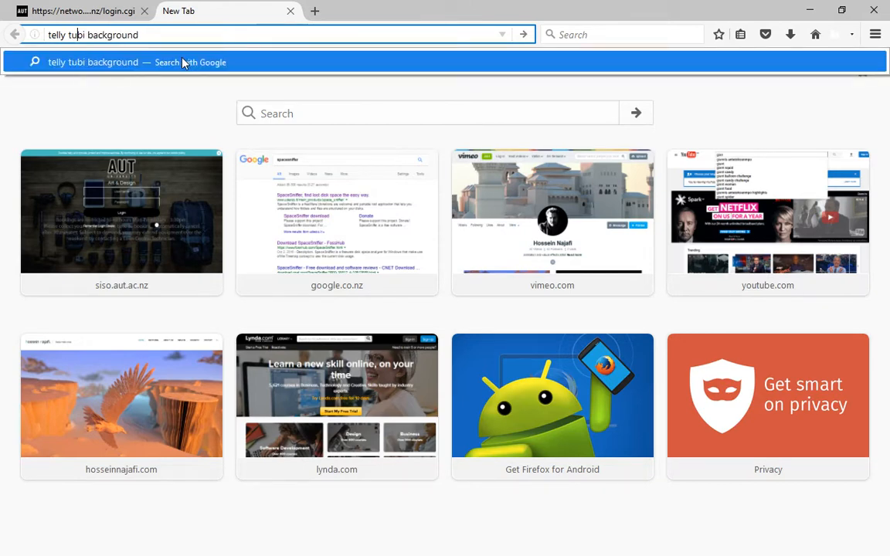
key(Right)
key(Delete)
key(BackSpace)
text(b)
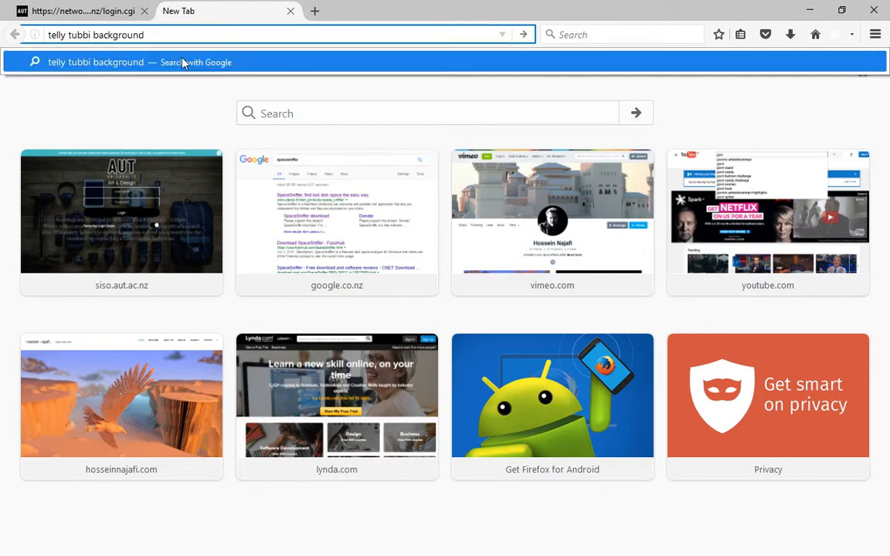
text(y)
key(Return)
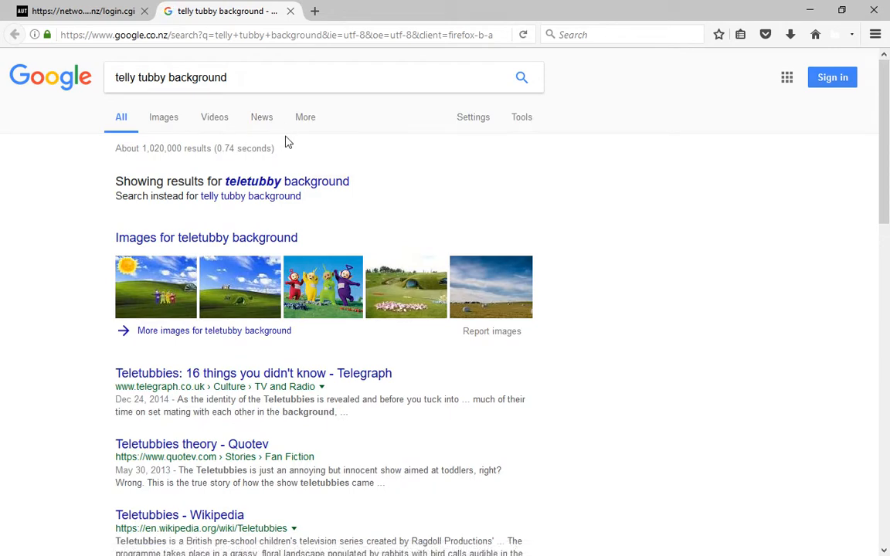
- Open the image results for the teletubby background and preview the plain green field under a cloudy blue sky
click(841, 10)
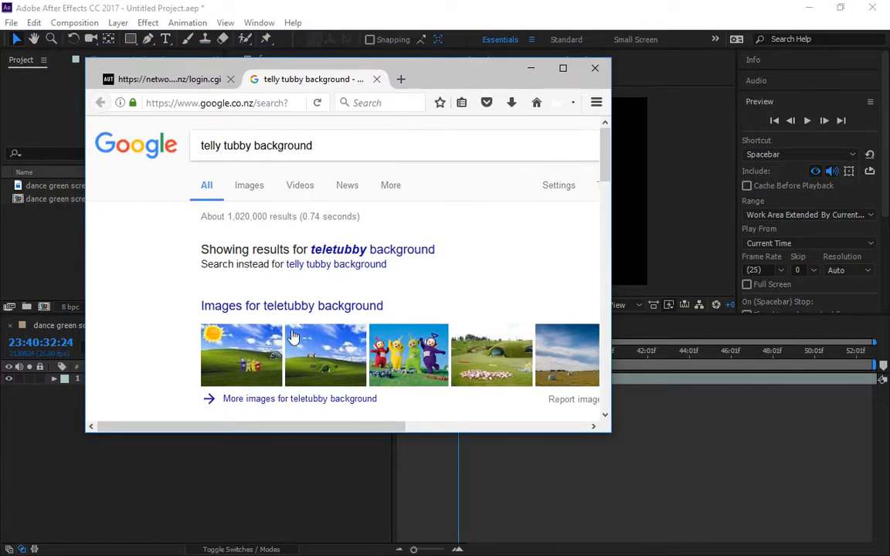
drag(455, 86, 250, 76)
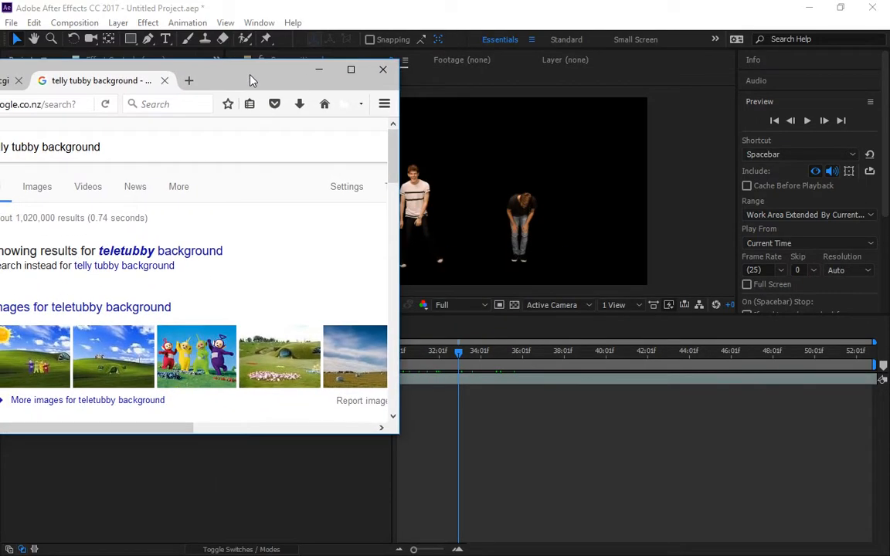
click(351, 69)
click(250, 246)
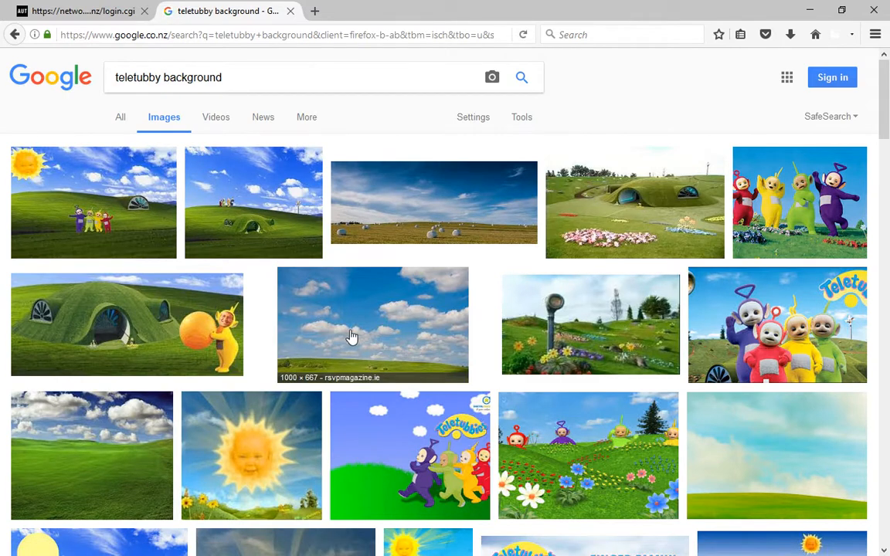
scroll(353, 349, down, 2)
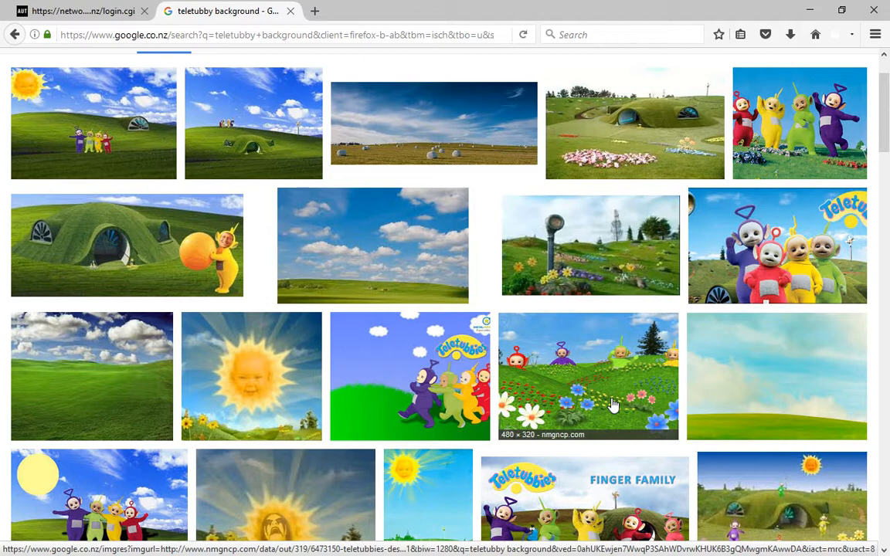
click(100, 387)
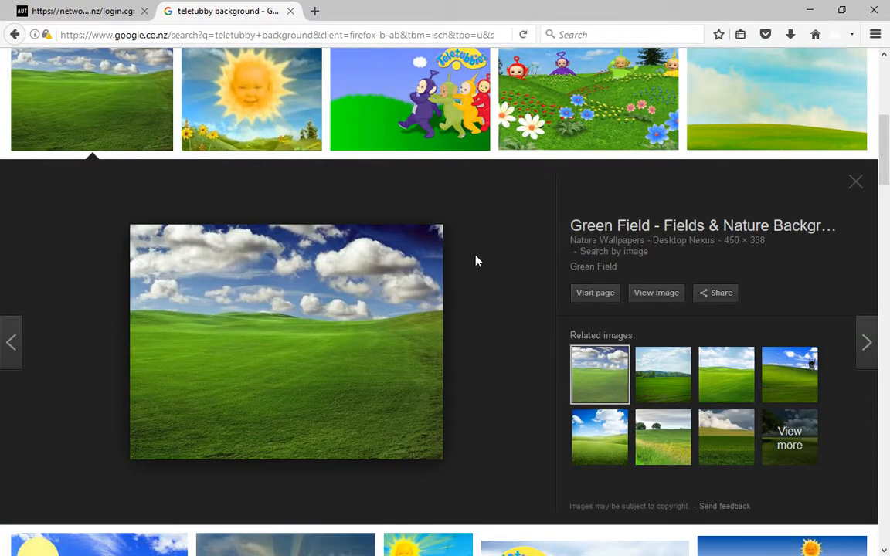
- Arrange the browser beside the project's footage folder and save the green field picture into that folder
drag(472, 14, 473, 90)
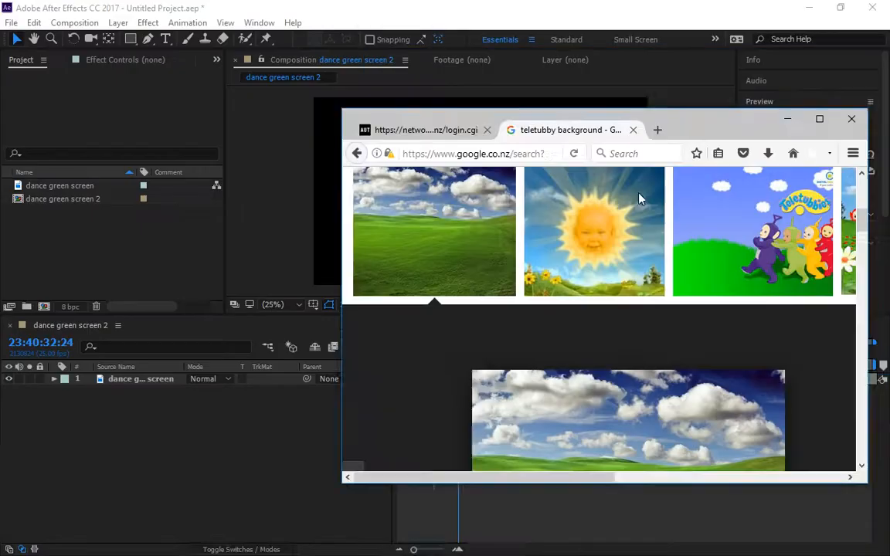
scroll(639, 198, down, 3)
drag(686, 129, 665, 47)
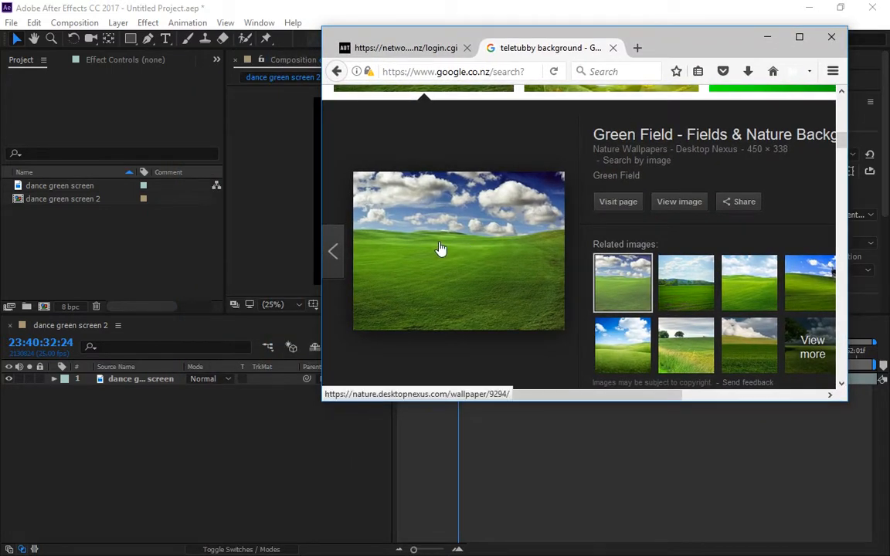
click(391, 550)
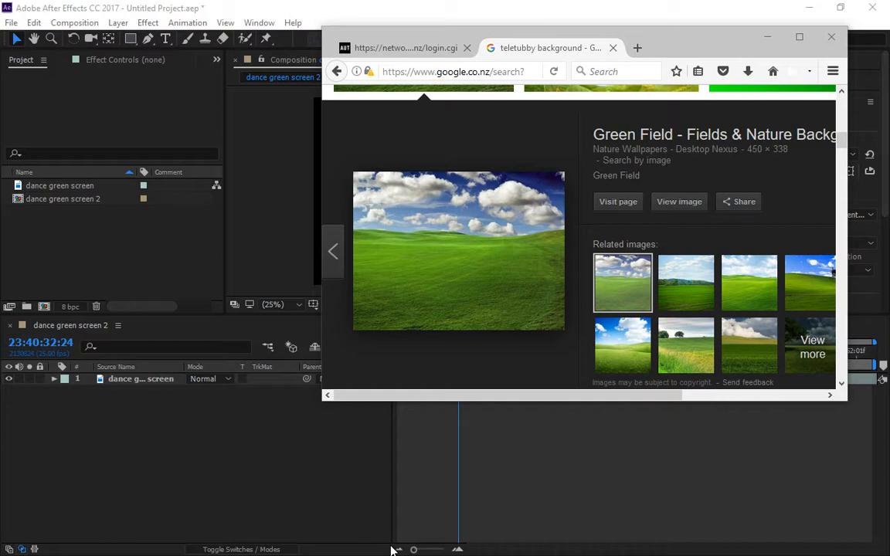
click(391, 550)
drag(354, 87, 250, 176)
click(574, 37)
drag(581, 31, 664, 41)
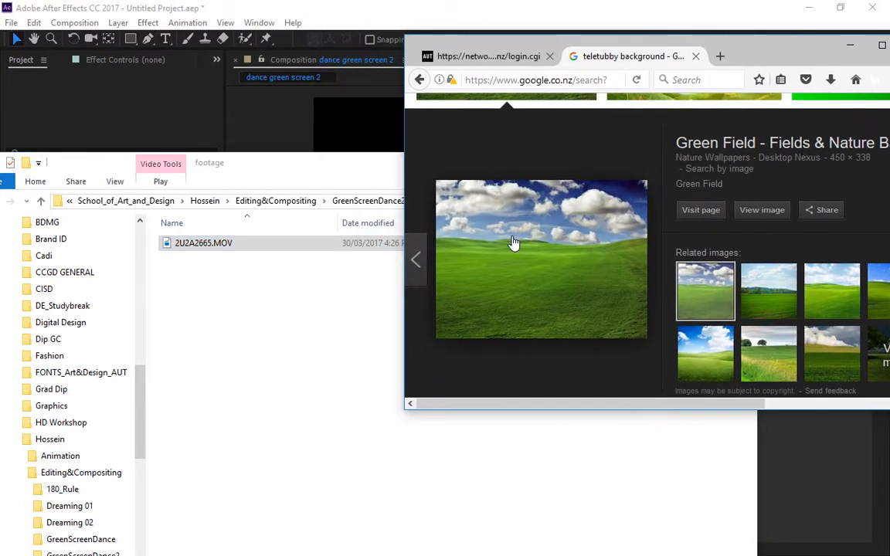
drag(512, 242, 292, 366)
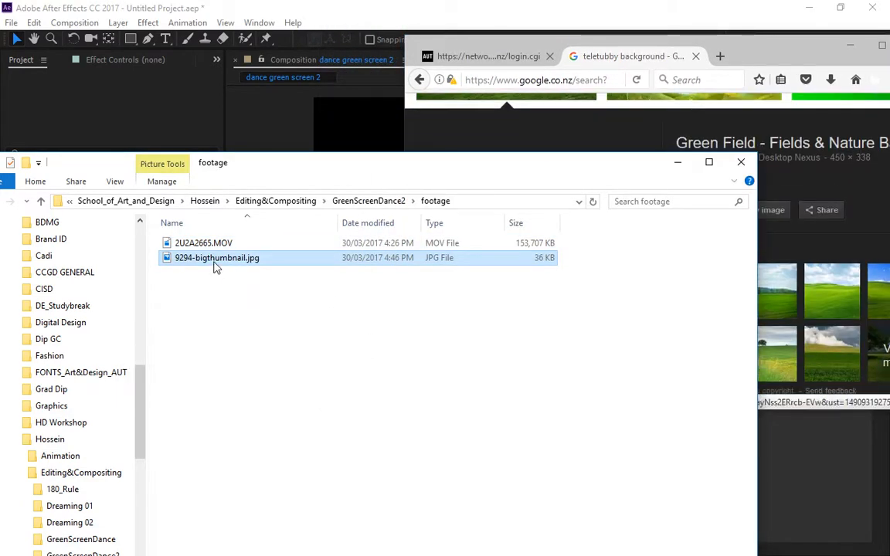
- Bring the browser back at full size and limit the teletubby background image results to large pictures
click(641, 54)
scroll(632, 251, down, 5)
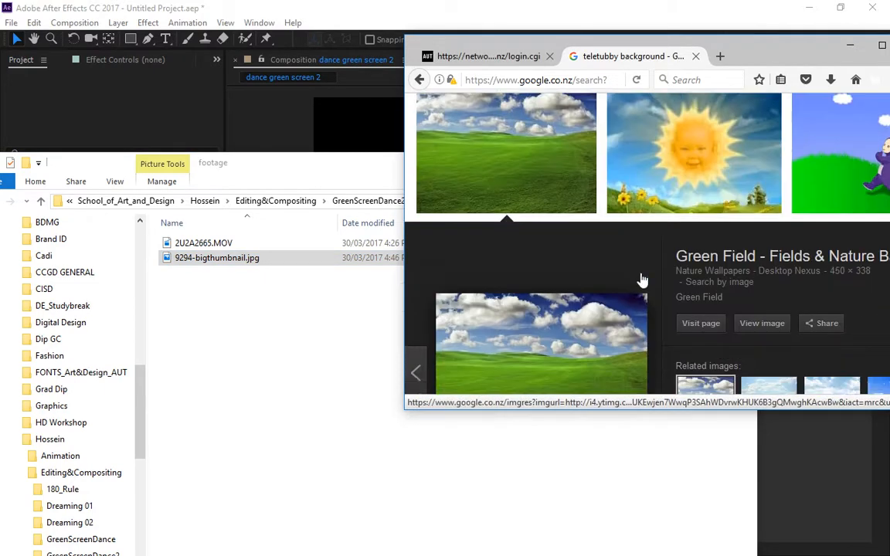
scroll(575, 288, down, 2)
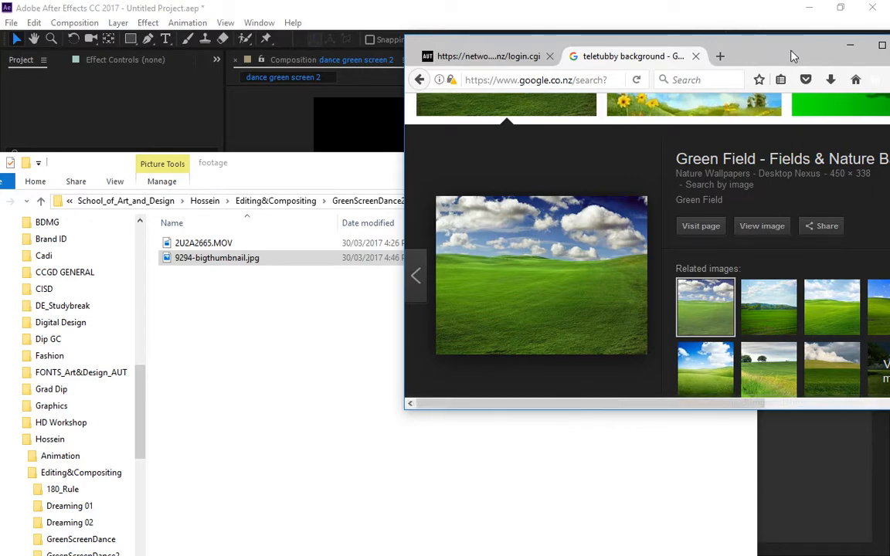
drag(797, 69, 541, 91)
double_click(505, 59)
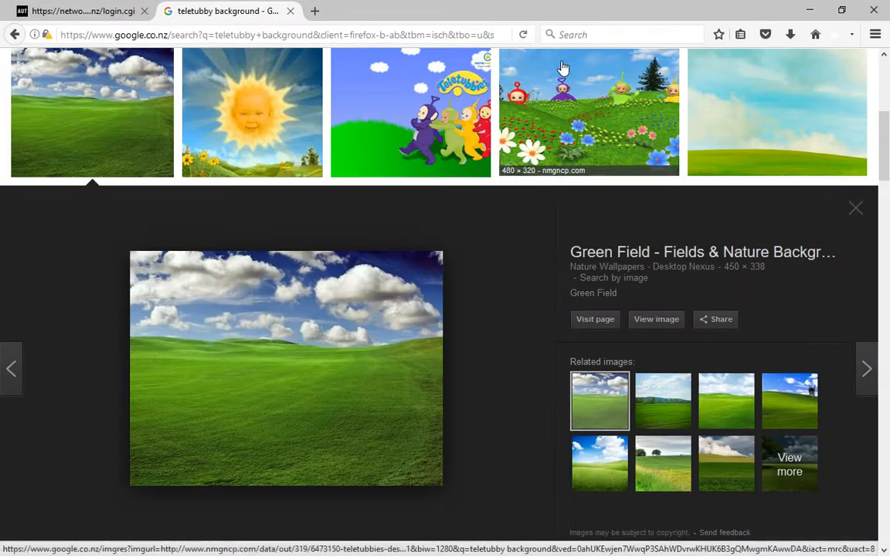
scroll(268, 173, up, 8)
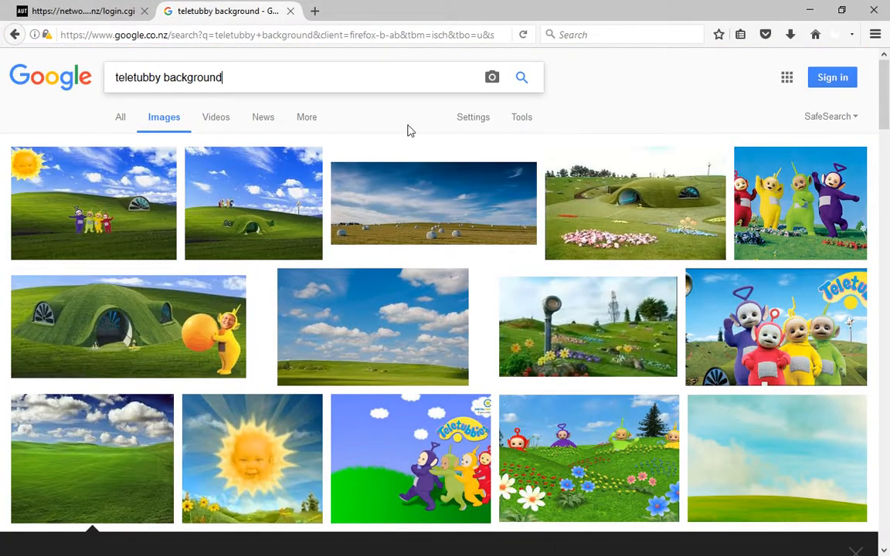
click(521, 118)
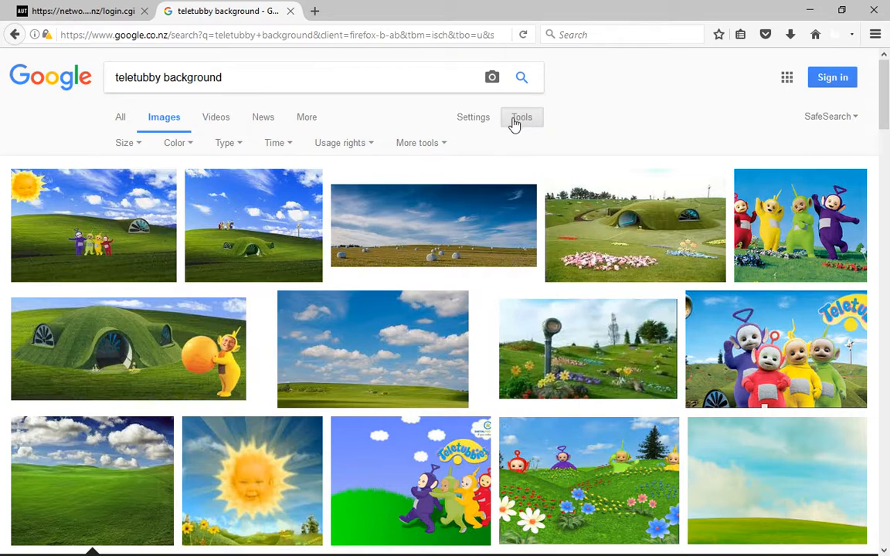
click(126, 145)
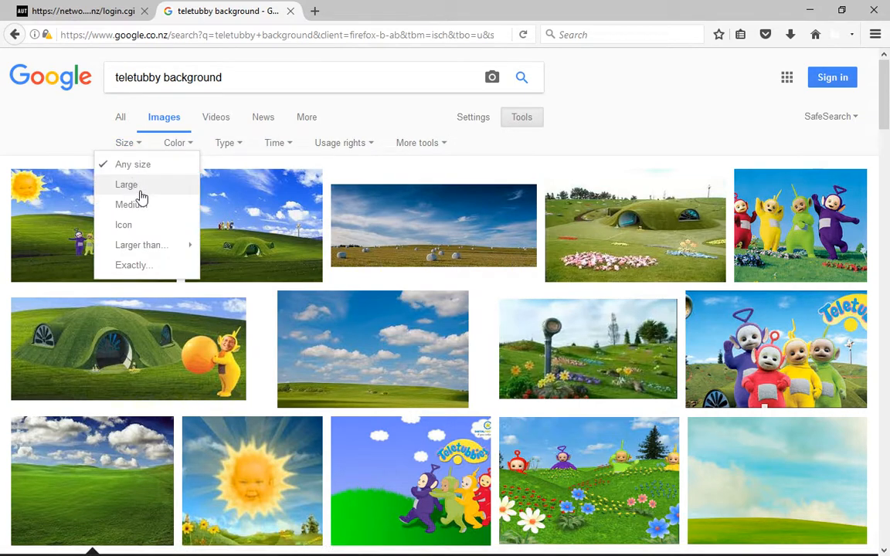
click(140, 189)
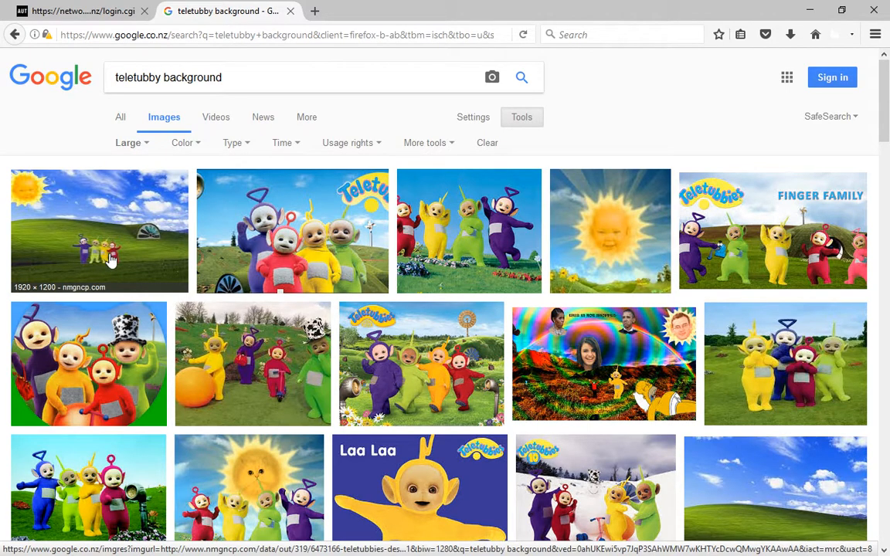
- Preview the 1200 × 800 green hill picture from The Verge and save it into the project's footage folder
scroll(308, 284, down, 3)
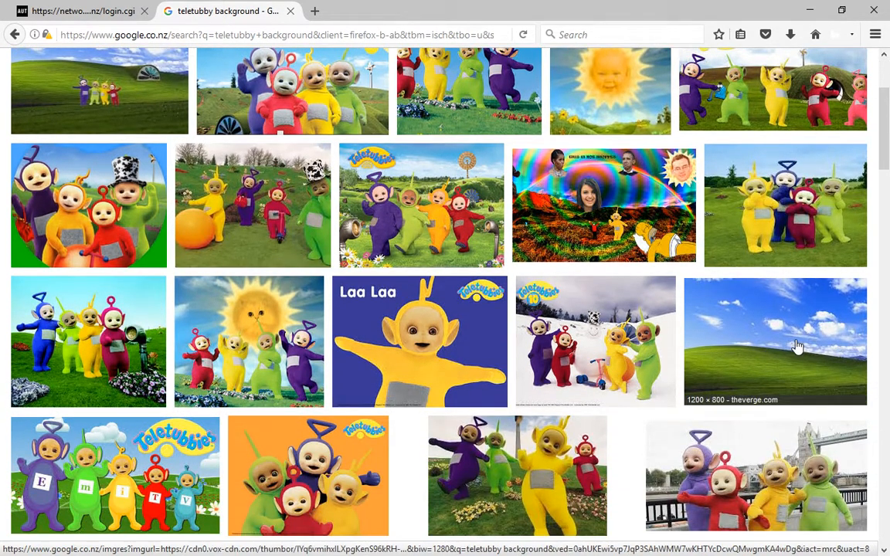
click(797, 347)
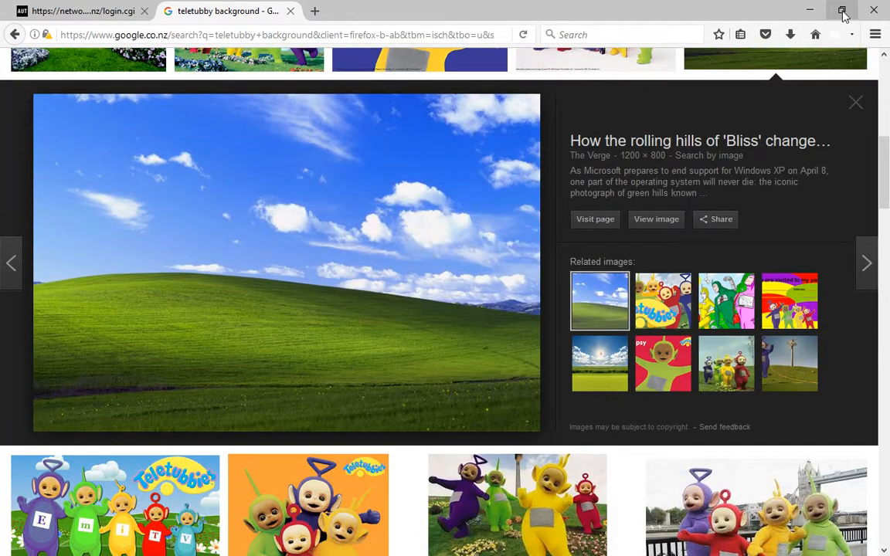
drag(634, 23, 760, 69)
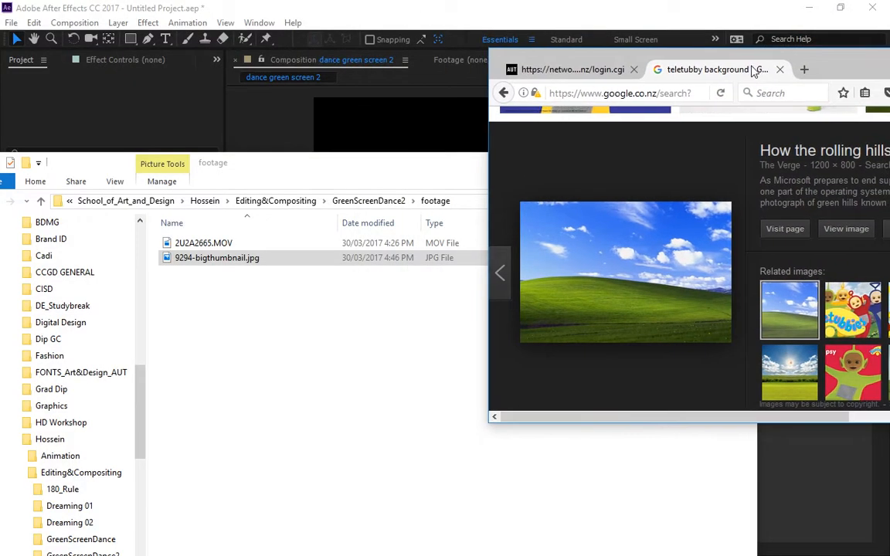
drag(588, 298, 304, 361)
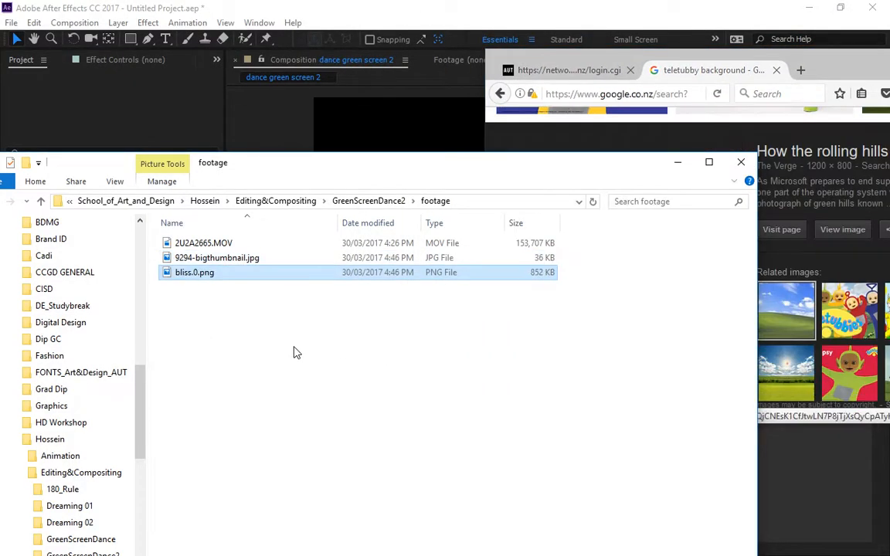
- Rename the saved hill picture as BG, keeping its PNG extension
key(F2)
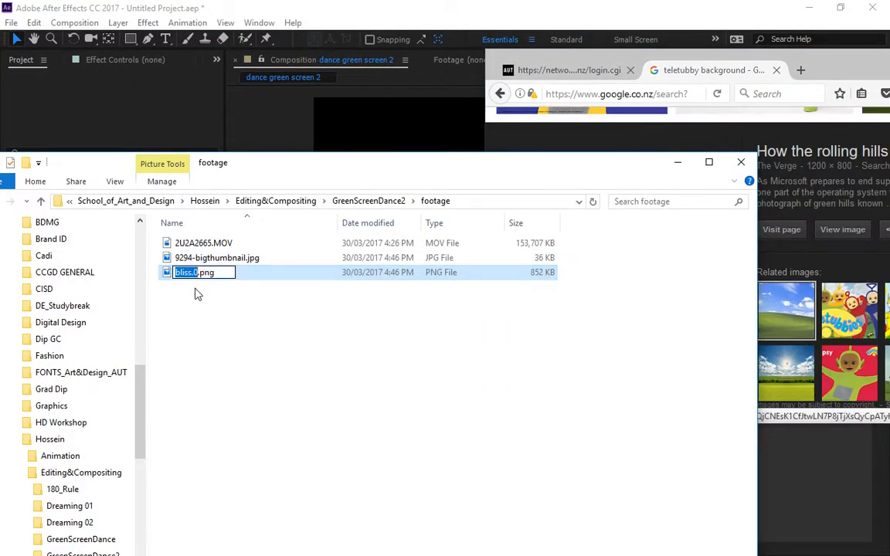
text(BG)
click(196, 294)
- Add BG.png from the footage folder beneath the dance footage layer and enlarge it to fill the frame
drag(135, 158, 533, 142)
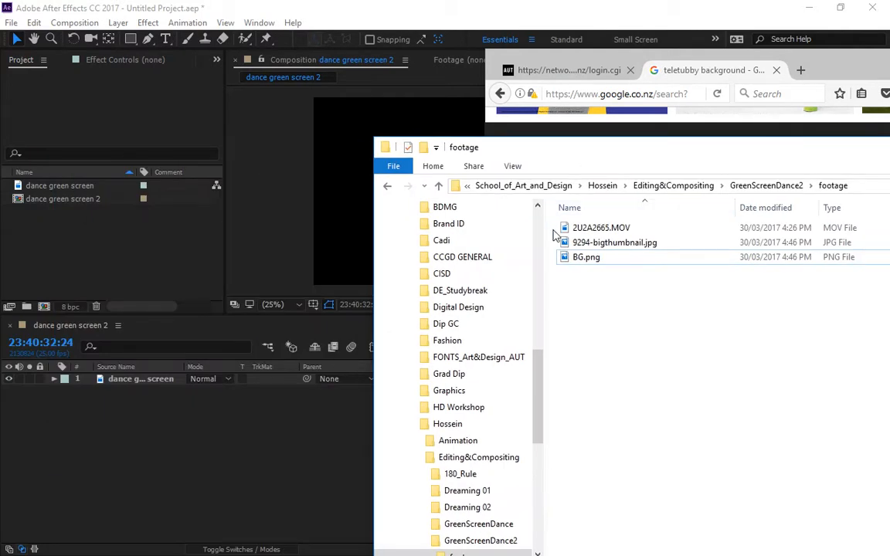
drag(586, 257, 105, 254)
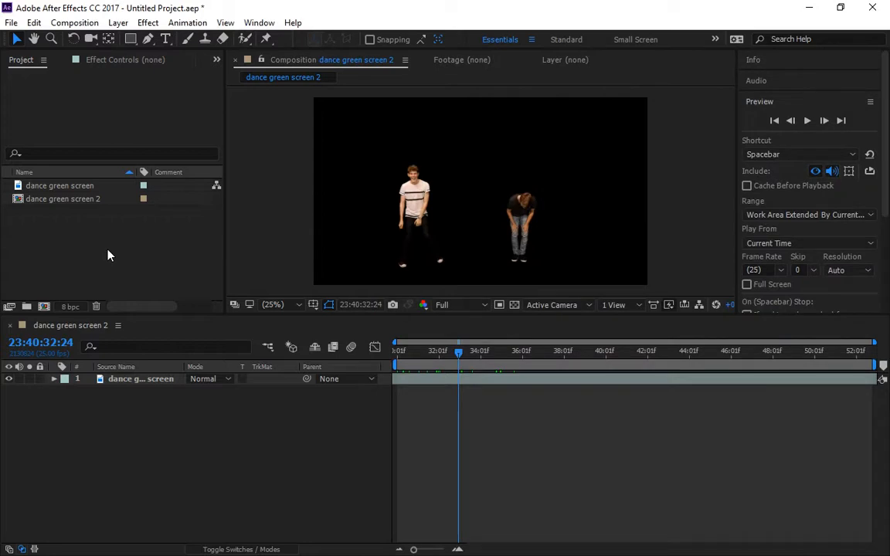
drag(43, 189, 171, 396)
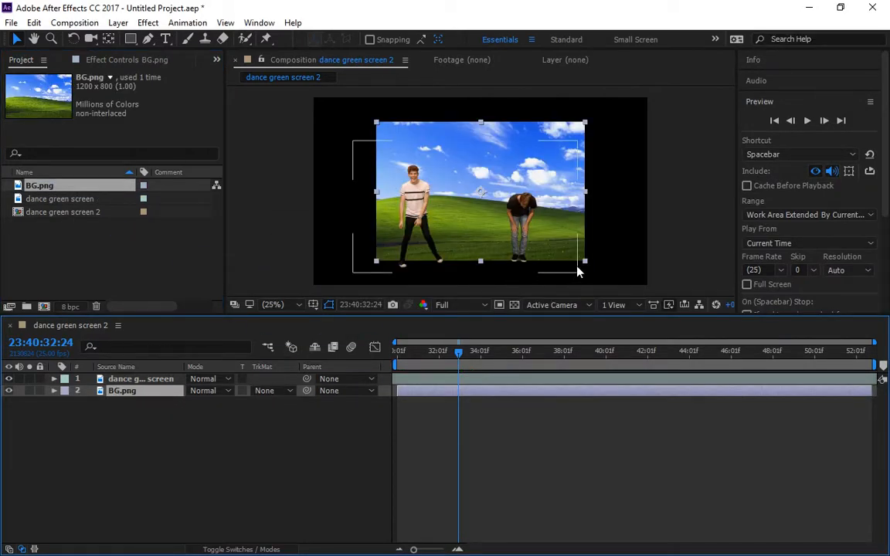
drag(587, 126, 689, 72)
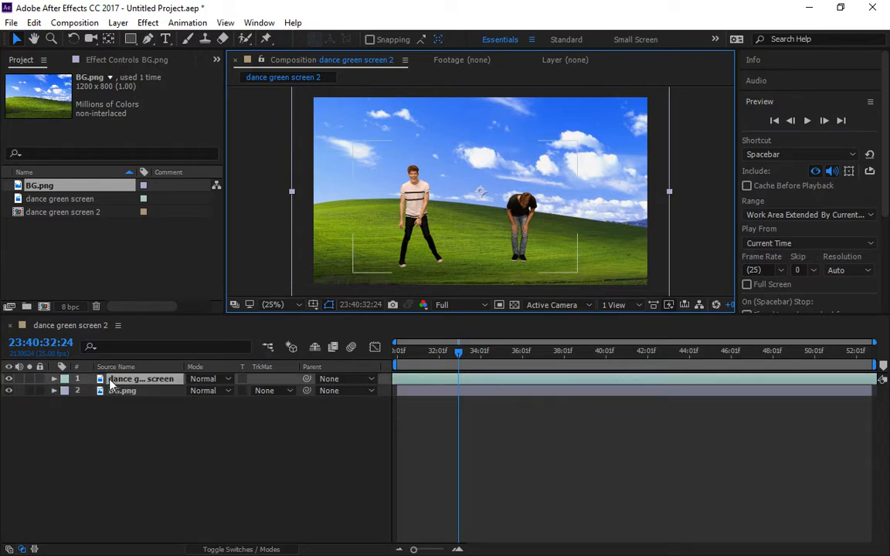
- Scale the dance footage layer down to about half its size and move the dancers lower onto the grass
click(519, 186)
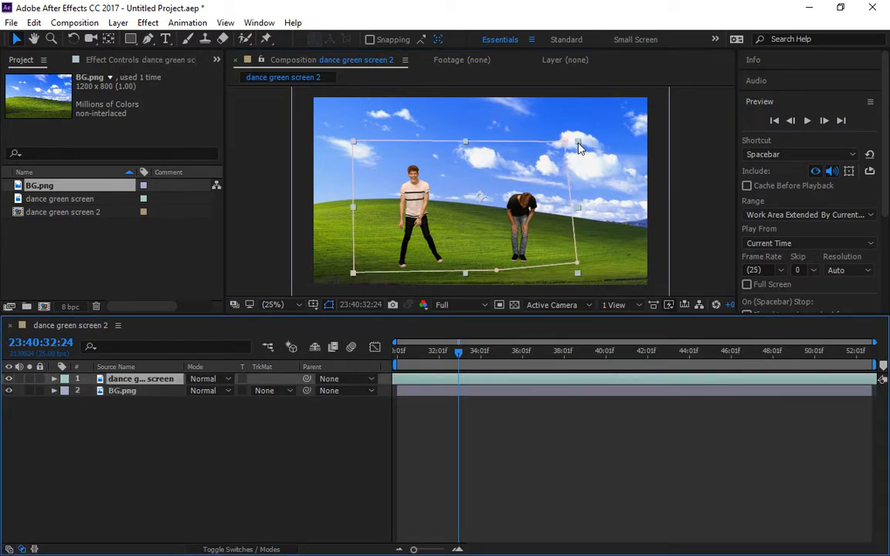
drag(579, 147, 538, 174)
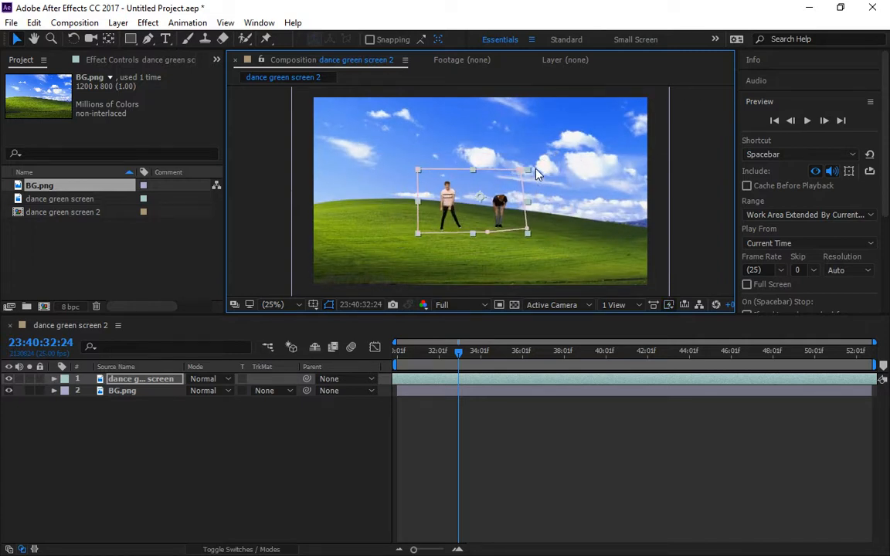
drag(450, 189, 474, 223)
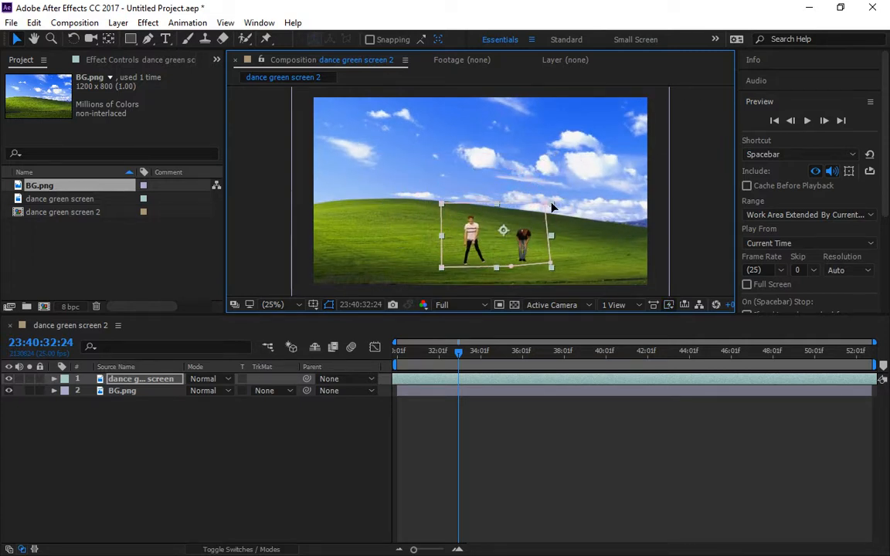
mouse_move(551, 207)
mouse_down()
mouse_move(546, 226)
mouse_move(551, 220)
mouse_up()
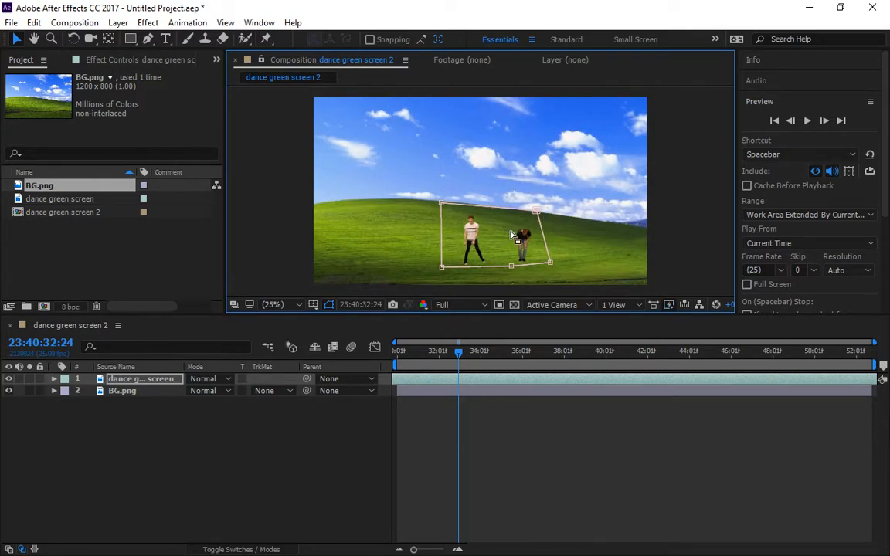
click(169, 298)
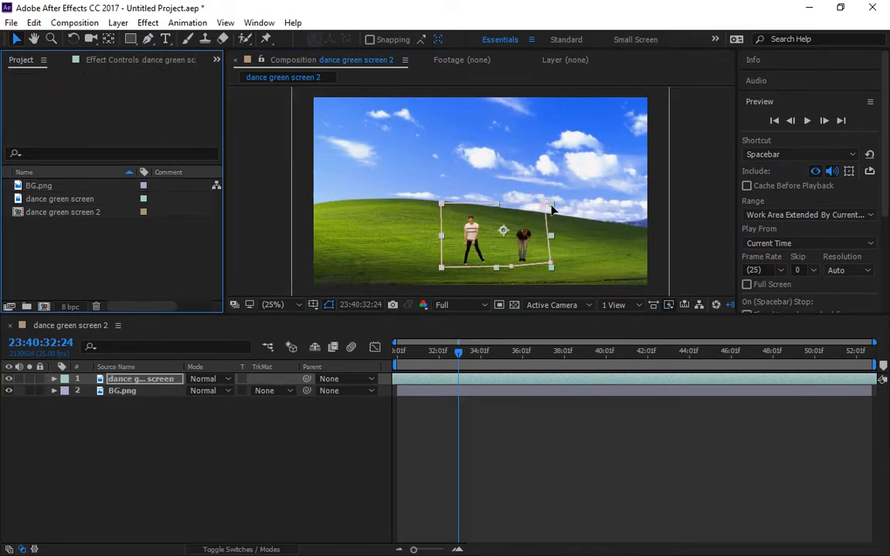
mouse_move(550, 204)
mouse_down()
mouse_move(555, 193)
mouse_move(573, 204)
mouse_move(545, 206)
mouse_up()
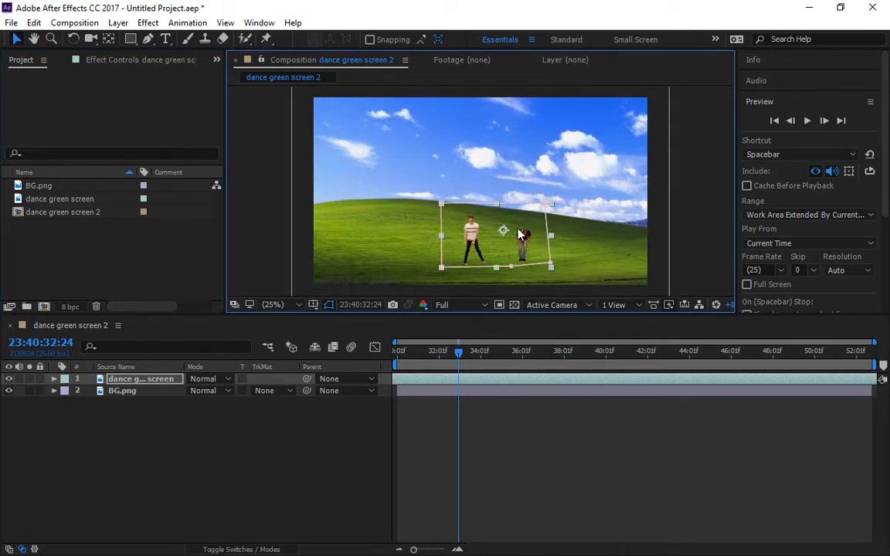
- Shrink the dance footage layer to about three quarters of its size and shift the dancers further right along the slope
scroll(550, 244, up, 2)
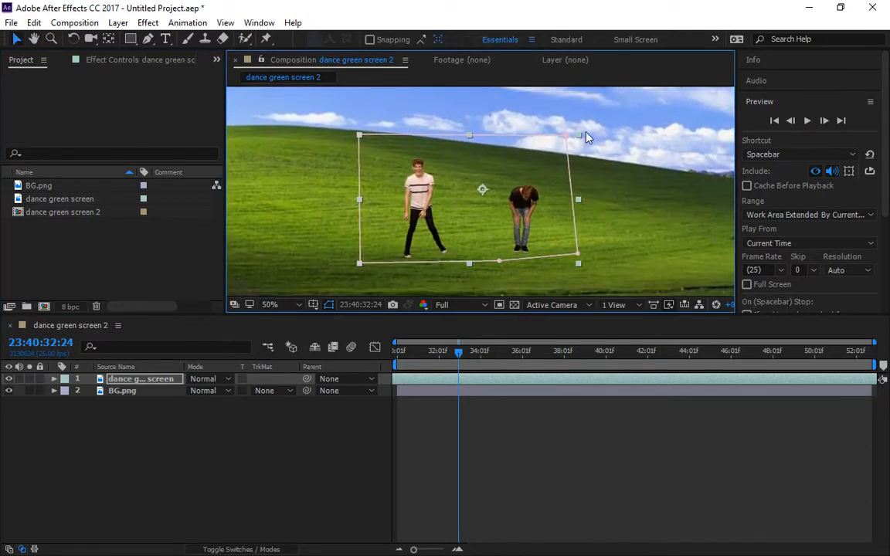
drag(587, 139, 567, 156)
drag(515, 217, 601, 237)
scroll(572, 224, down, 2)
drag(549, 195, 497, 247)
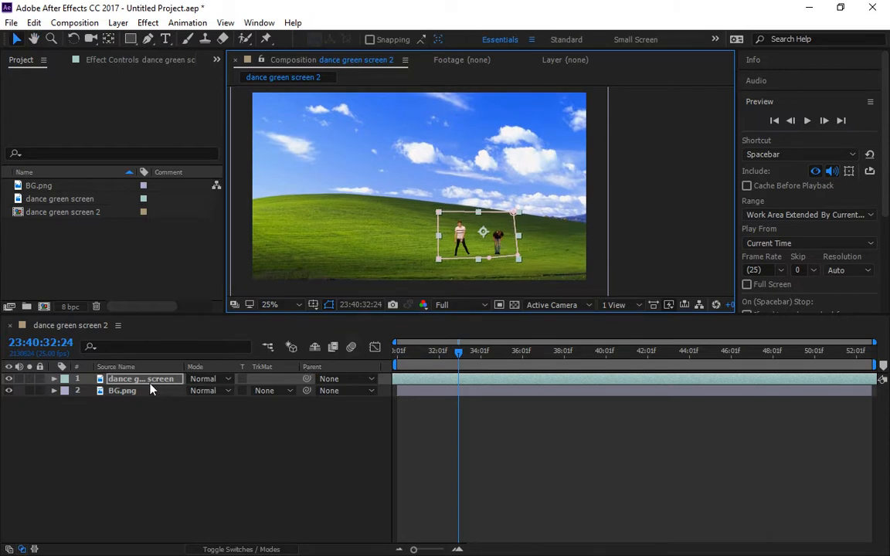
- Find the Curves colour correction effect and apply it to the dance footage layer
scroll(483, 234, up, 4)
drag(477, 212, 468, 147)
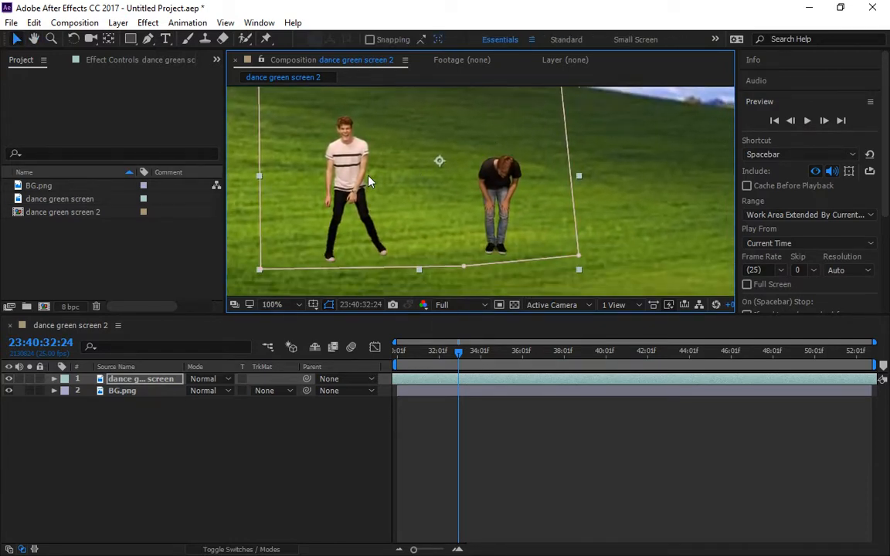
scroll(369, 177, up, 1)
scroll(368, 178, down, 1)
drag(366, 180, 476, 220)
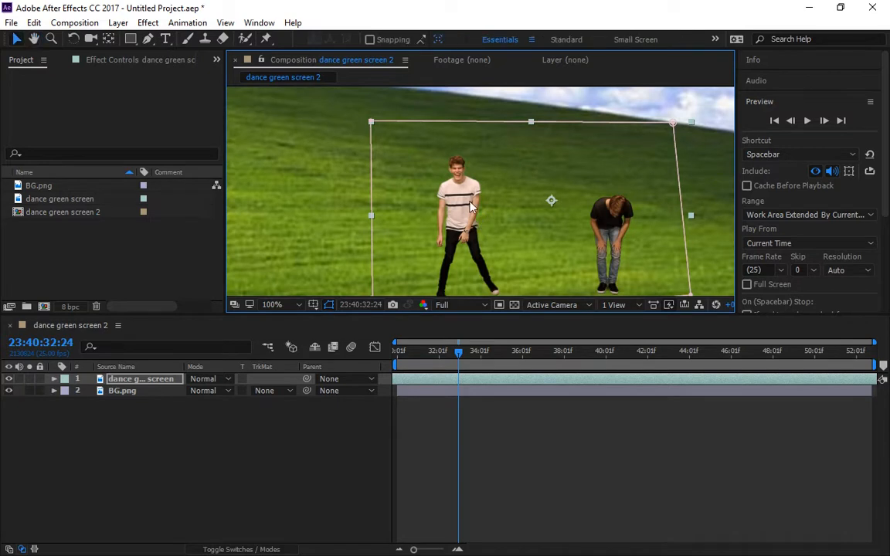
drag(352, 142, 333, 123)
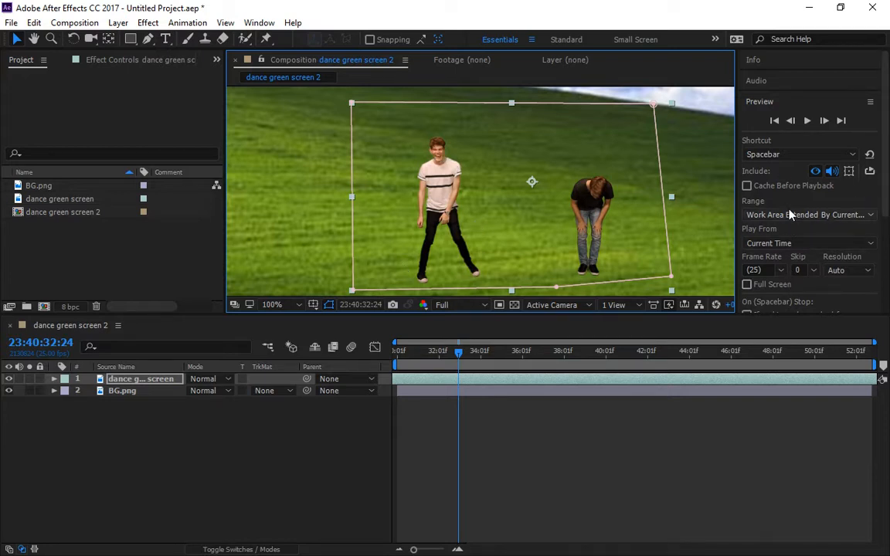
click(855, 103)
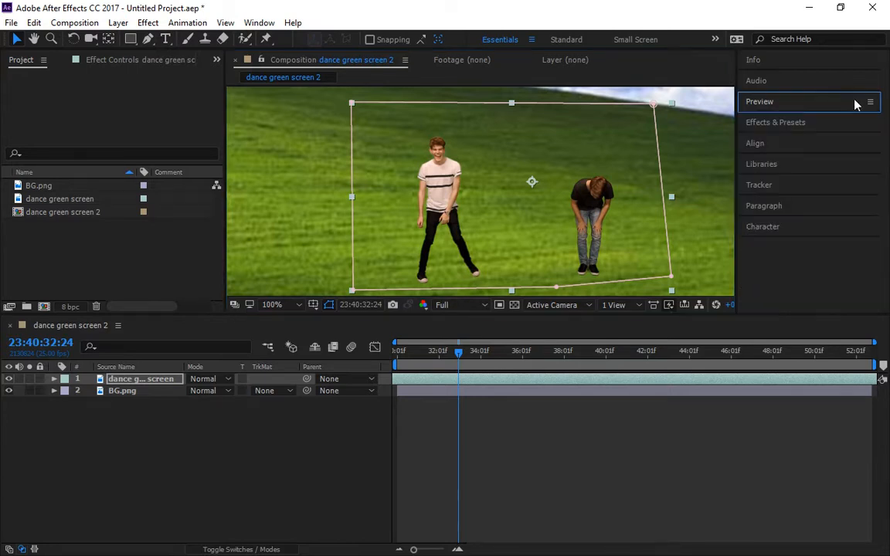
click(782, 123)
click(802, 140)
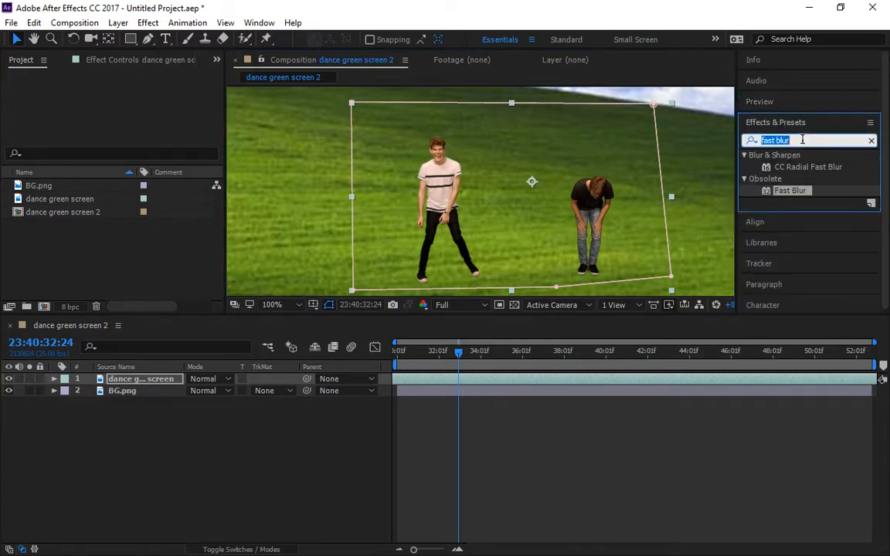
text(curve)
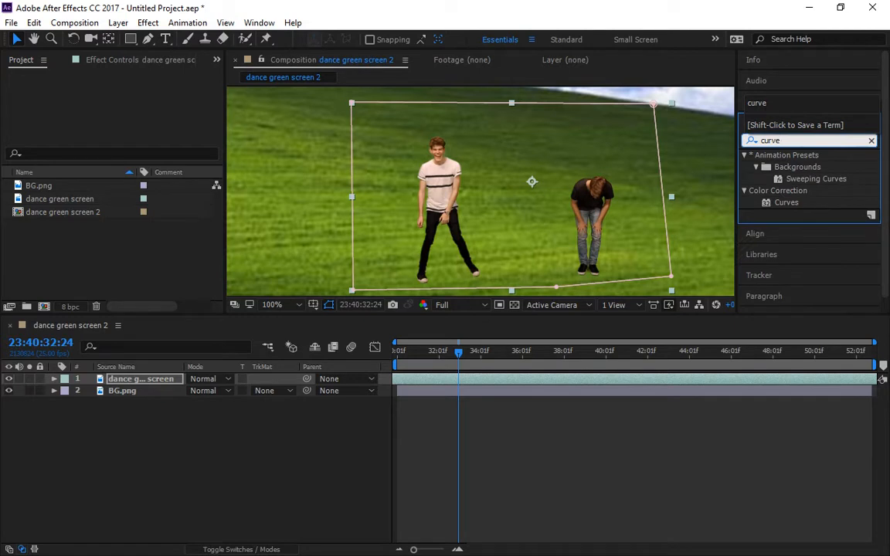
drag(786, 203, 435, 384)
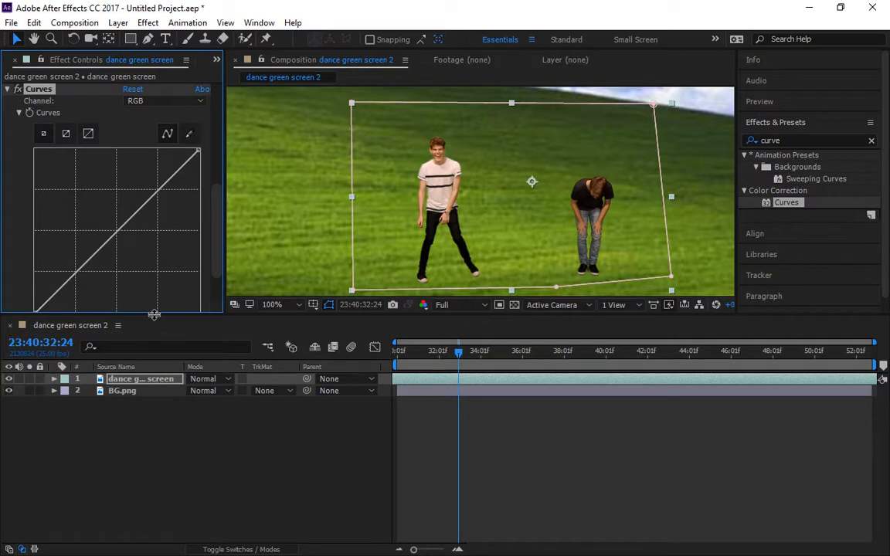
- Raise the middle of the RGB curve slightly to brighten the dancers, and pull the Red channel's curve down
drag(155, 323, 147, 342)
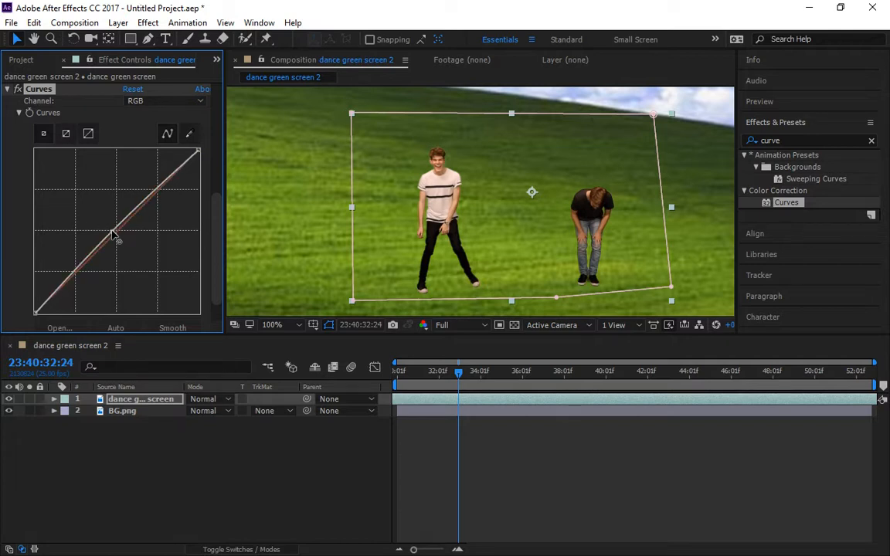
drag(113, 234, 112, 226)
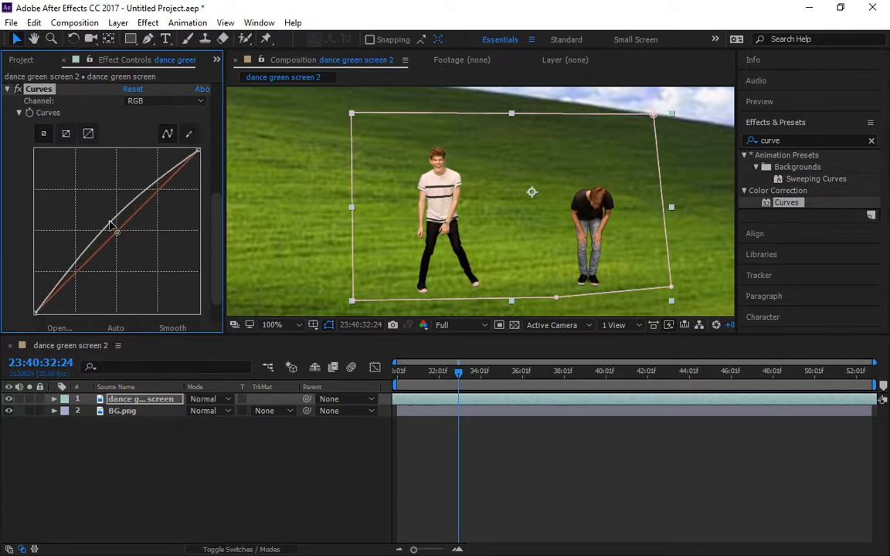
click(164, 101)
click(155, 133)
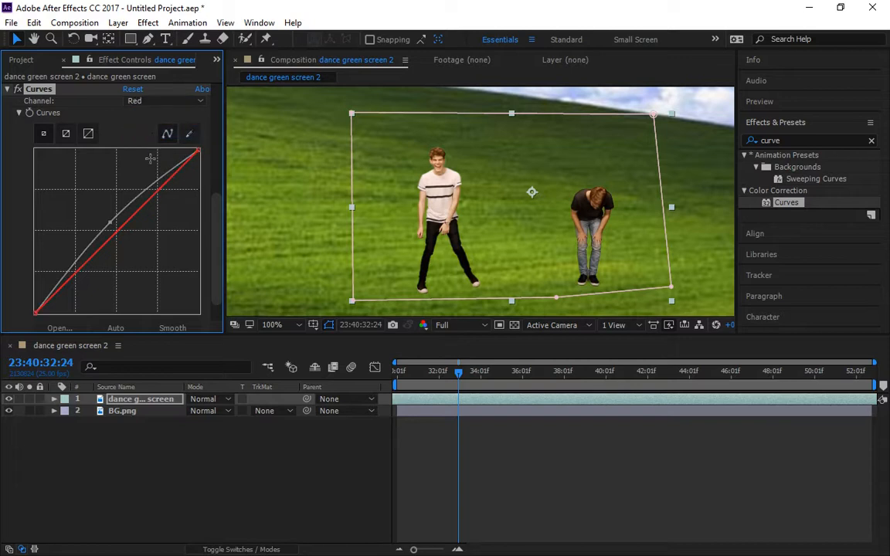
drag(135, 213, 143, 222)
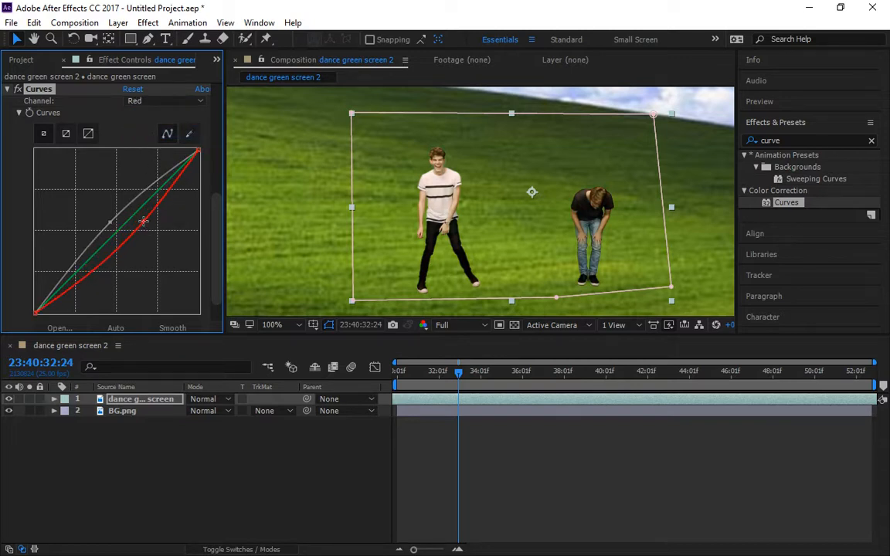
- Switch Curves to the Green channel and add a point just above its middle, keeping the curve nearly straight
click(178, 101)
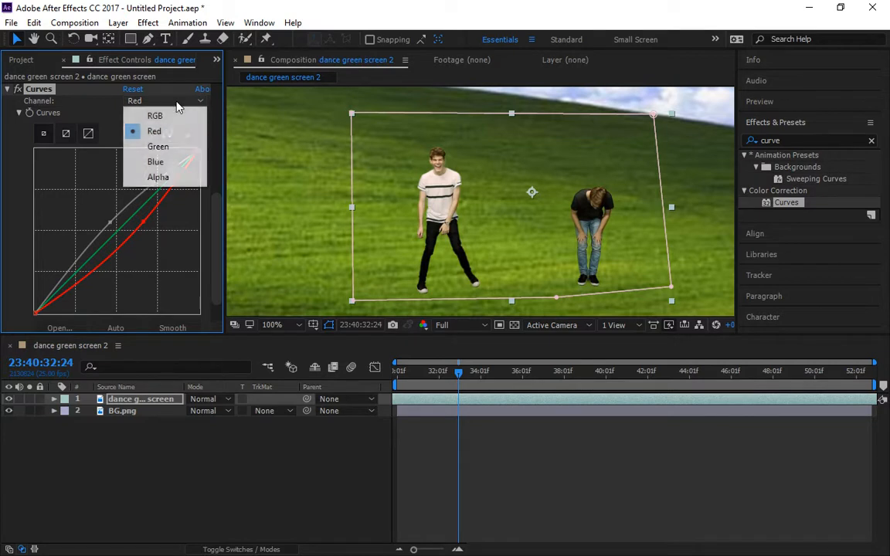
click(158, 146)
drag(125, 201, 134, 220)
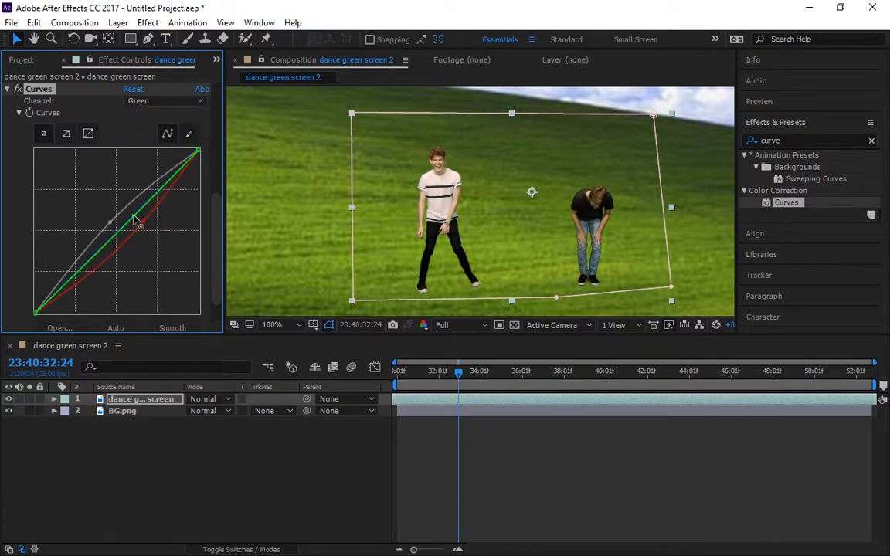
click(174, 101)
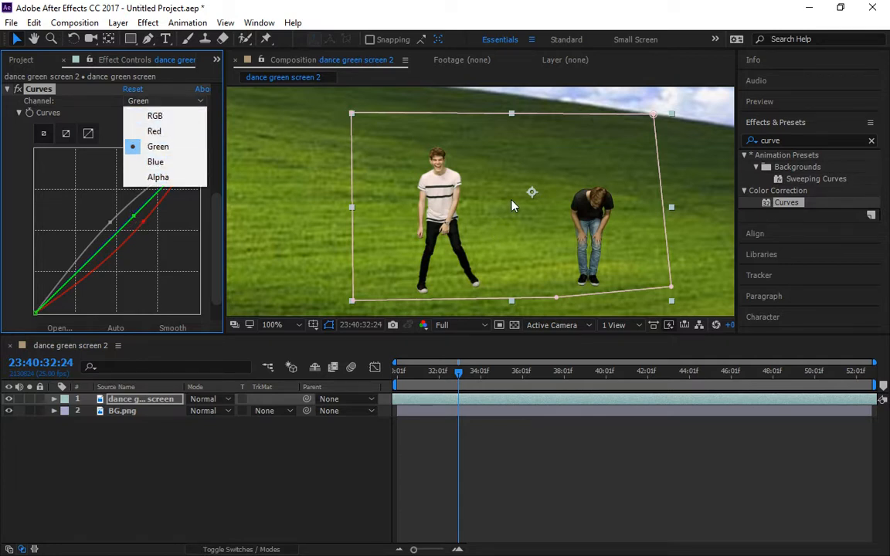
click(645, 192)
- Find the Fast Blur effect and apply it to the dance footage layer
scroll(646, 192, down, 2)
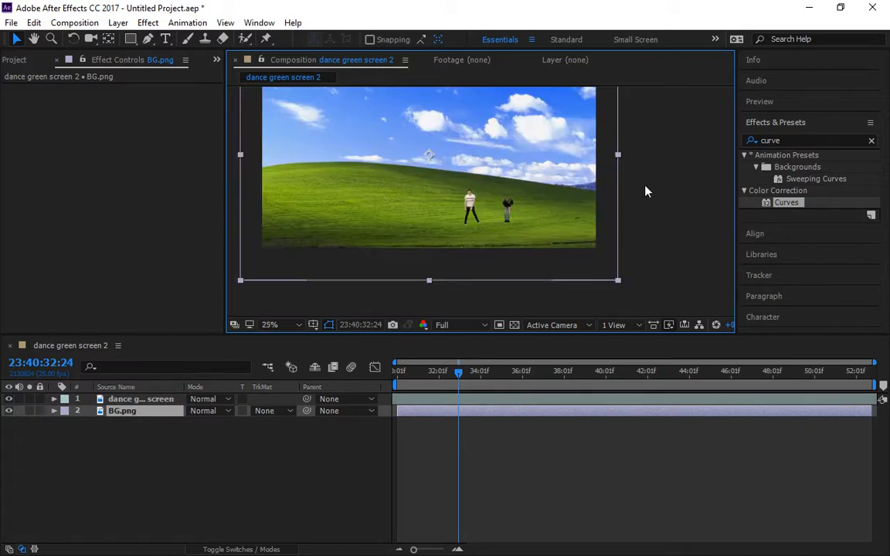
scroll(607, 190, up, 1)
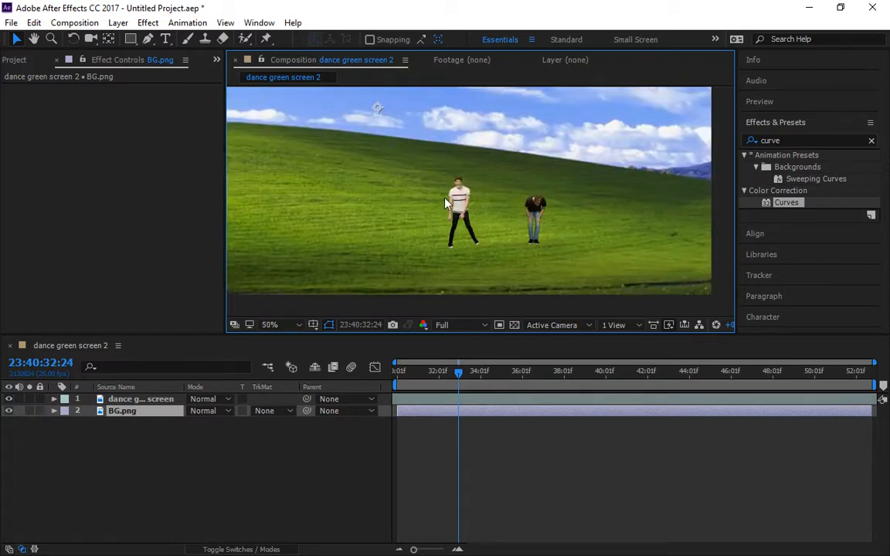
scroll(458, 207, up, 4)
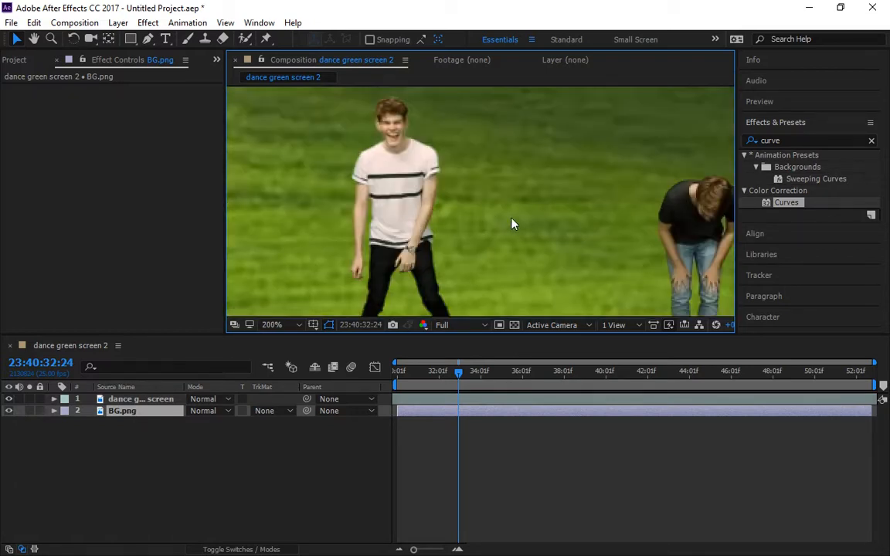
scroll(540, 221, down, 2)
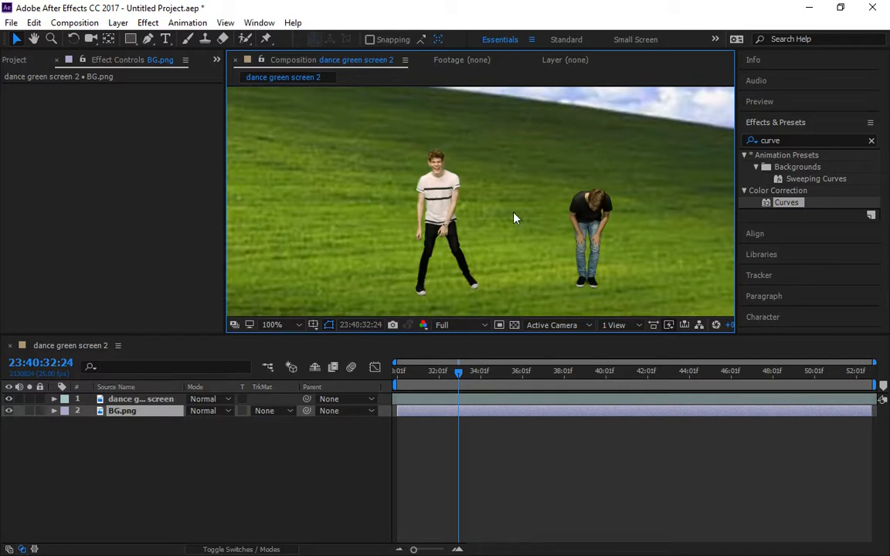
click(788, 141)
text(fast)
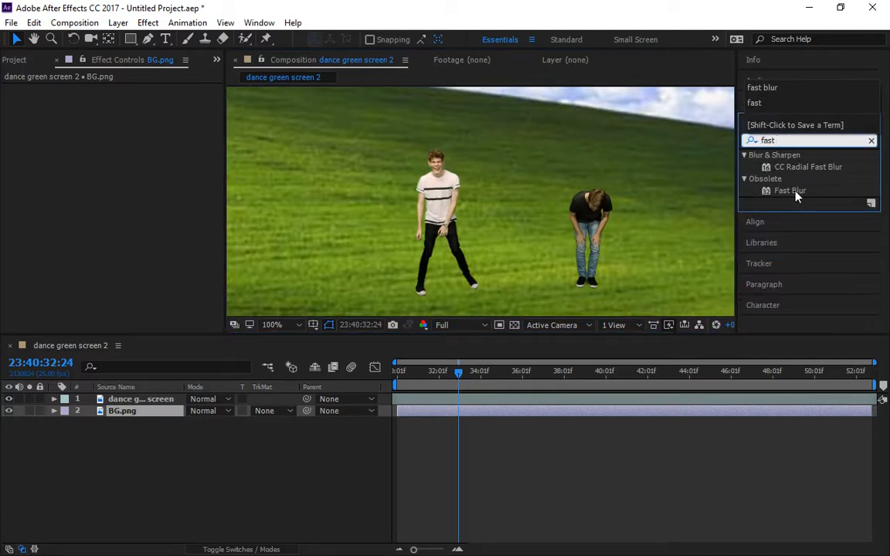
drag(790, 190, 446, 402)
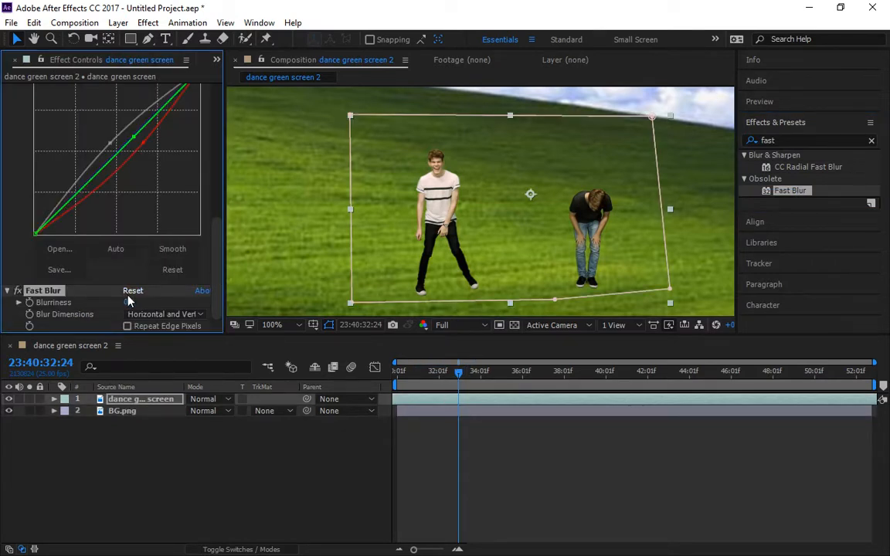
- Set the dance footage's Fast Blur blurriness to 2 after trying 10
drag(128, 301, 131, 302)
click(131, 302)
text(10)
key(Return)
click(131, 302)
text(2)
key(Return)
scroll(408, 193, down, 4)
click(661, 247)
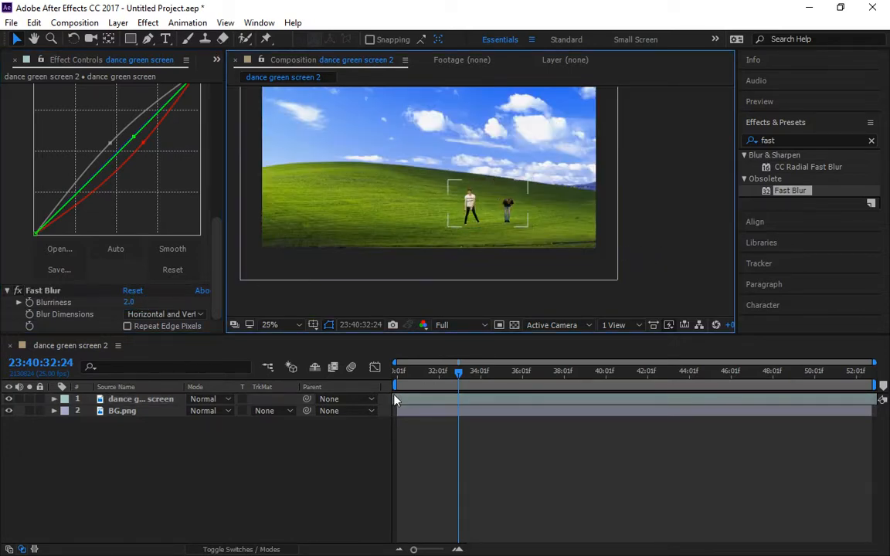
- Duplicate the dance footage layer and squash the lower copy into a thin strip at the dancers' feet
click(395, 398)
key(ctrl+d)
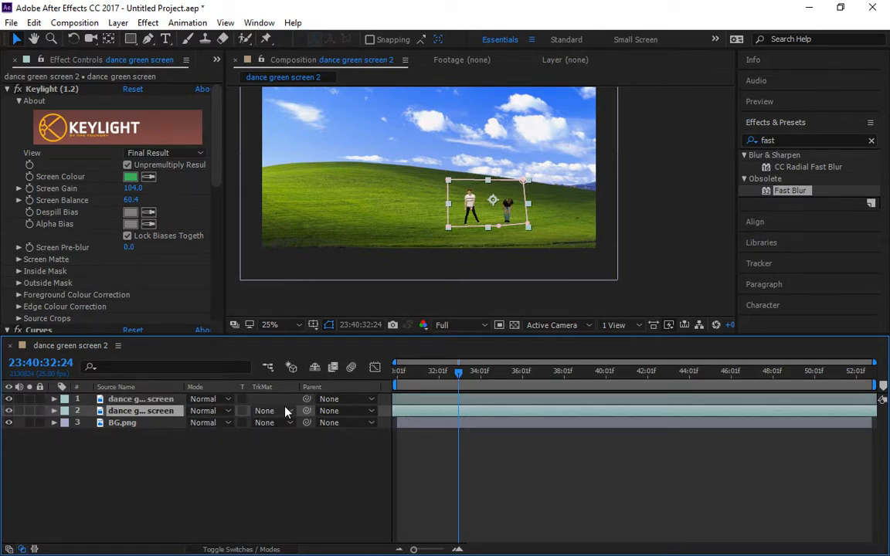
scroll(494, 207, up, 2)
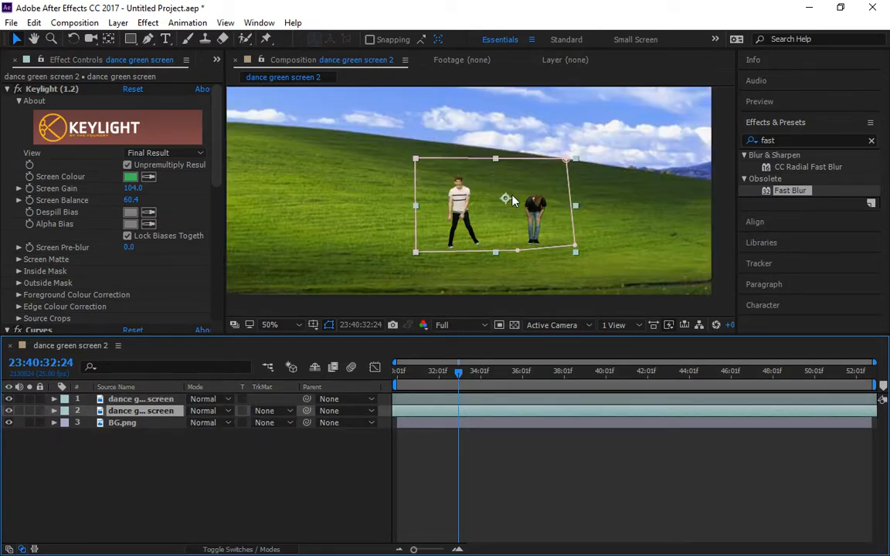
drag(519, 187, 483, 180)
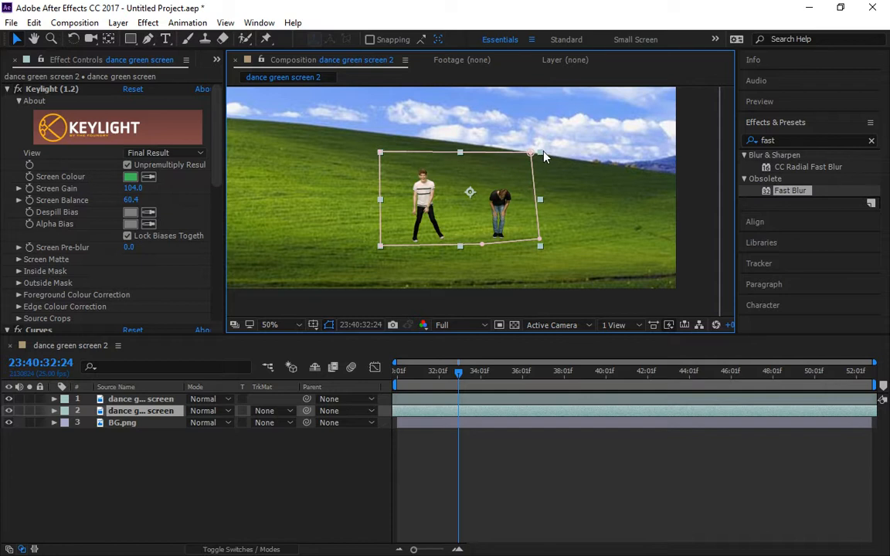
drag(544, 157, 503, 232)
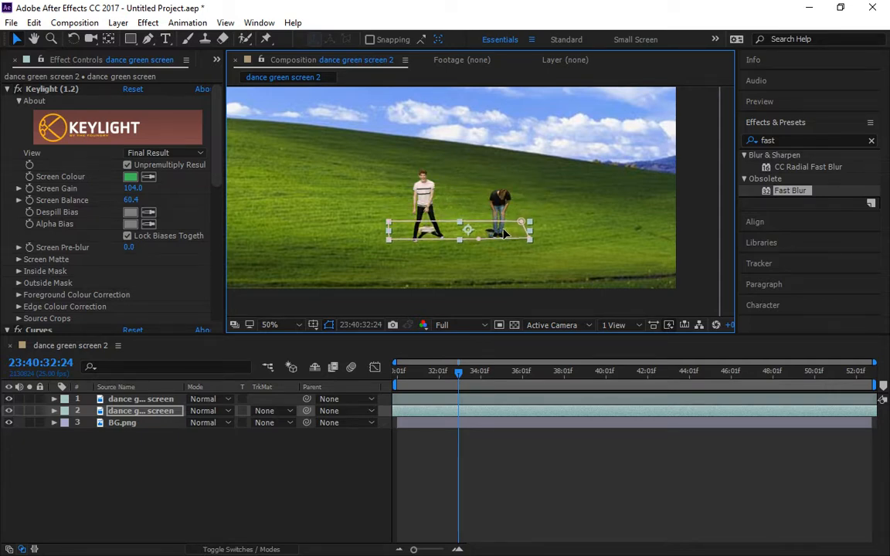
right_click(456, 214)
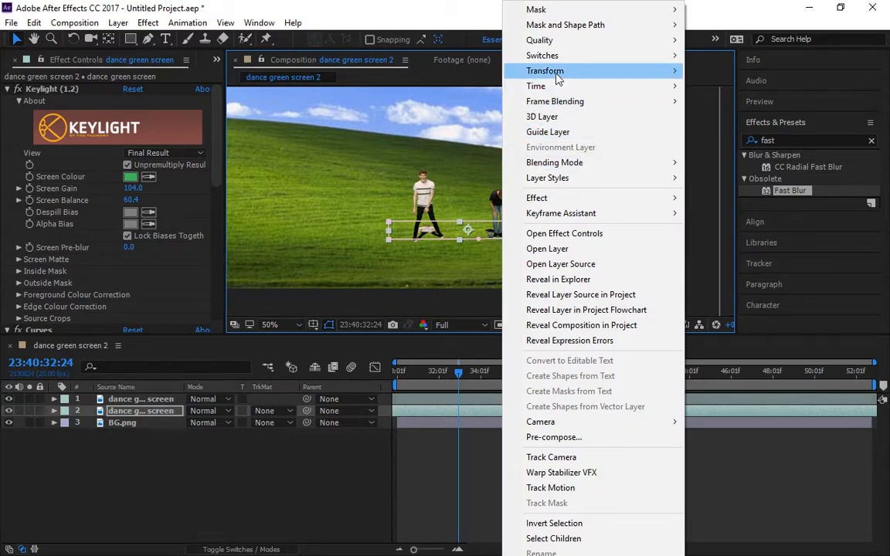
mouse_move(559, 77)
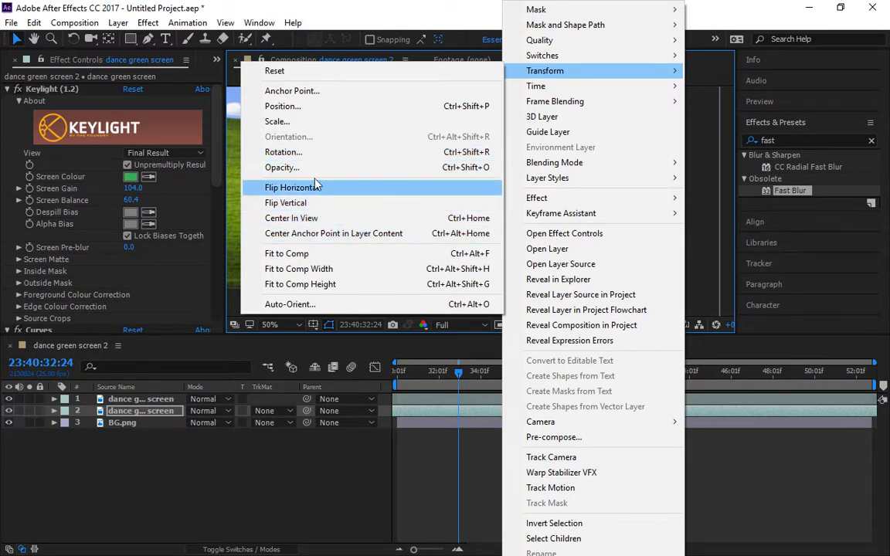
click(353, 6)
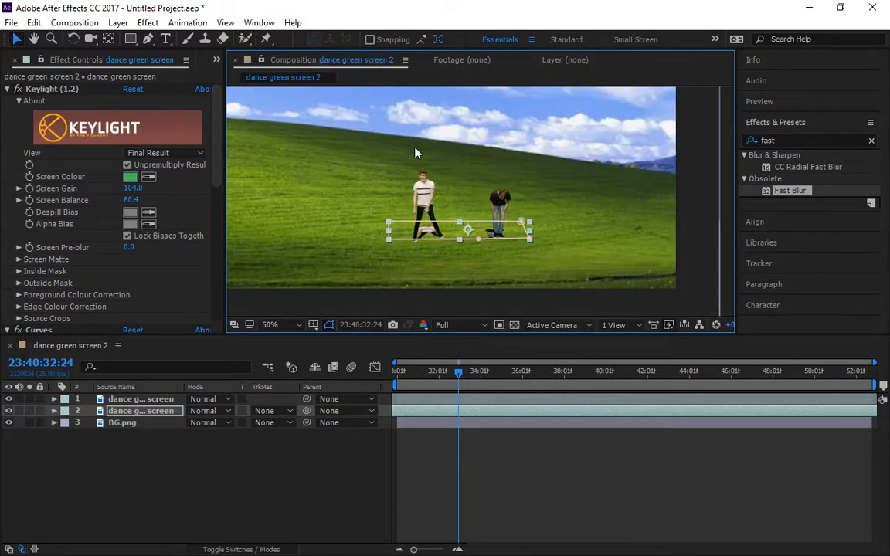
- Find the Corner Pin distort effect and apply it to the squashed dance footage copy
click(871, 140)
click(782, 139)
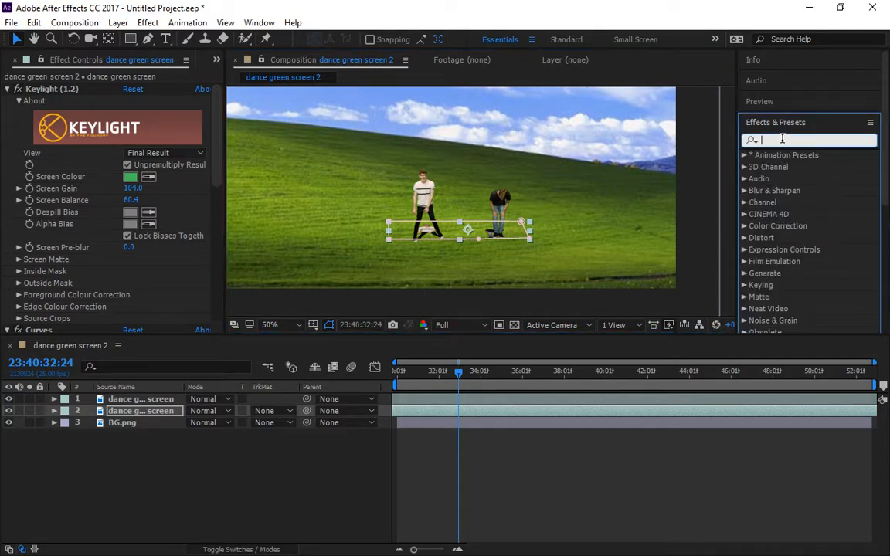
text(cor)
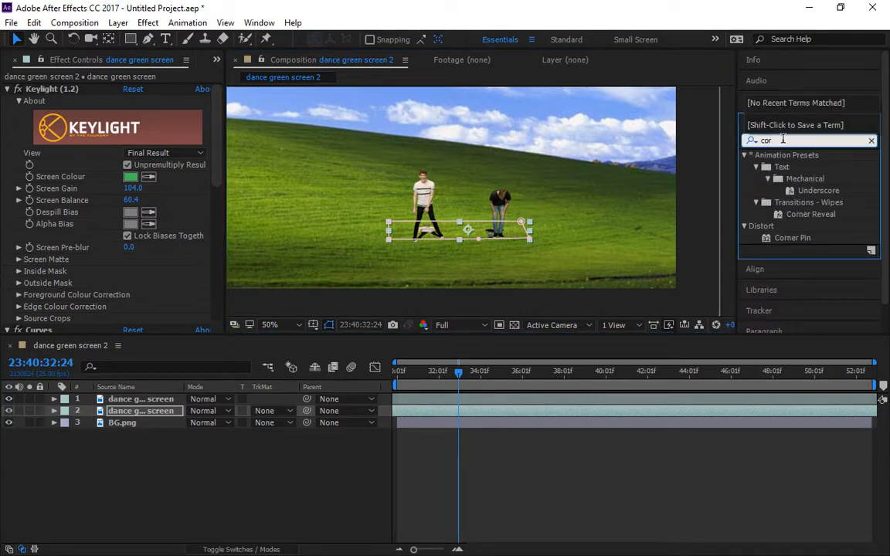
drag(791, 238, 433, 411)
- Slant the copy into a cast shadow with its upper-left, upper-right and lower-right corner pins, and nudge it slightly down to the dancers' feet
mouse_move(573, 218)
mouse_down()
mouse_move(611, 204)
mouse_move(596, 206)
mouse_move(591, 195)
mouse_move(552, 220)
mouse_move(577, 211)
mouse_up()
drag(362, 216, 437, 225)
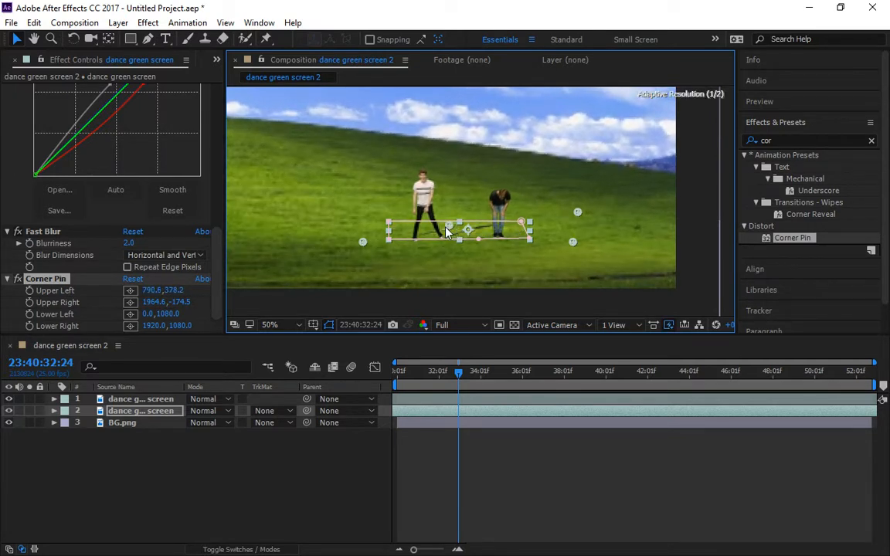
drag(572, 246, 626, 240)
drag(499, 230, 501, 237)
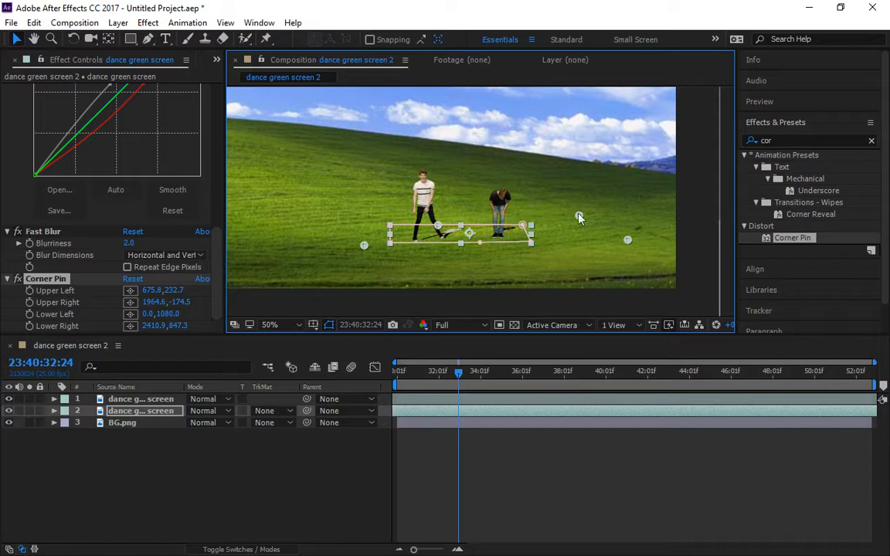
- Try to darken the shadow copy with Brightness & Contrast at brightness -150 and contrast -100, and remove the effect
click(871, 140)
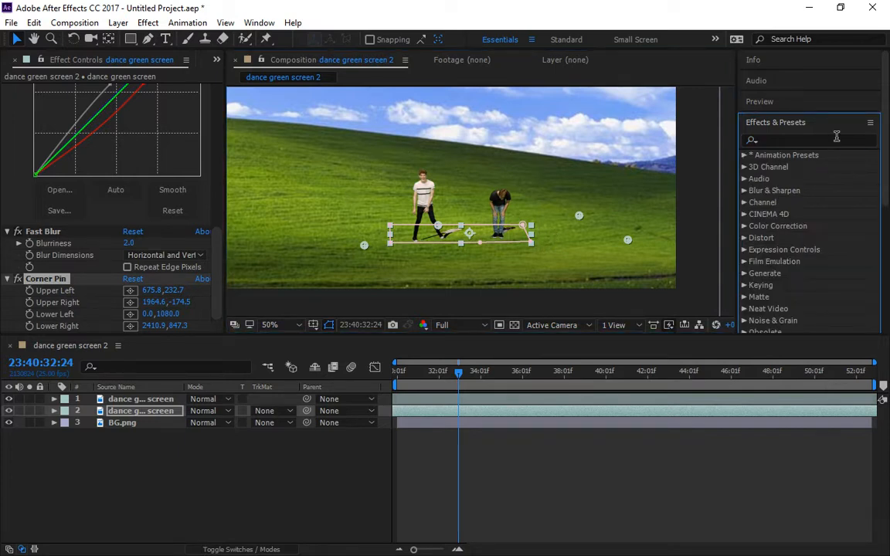
click(837, 137)
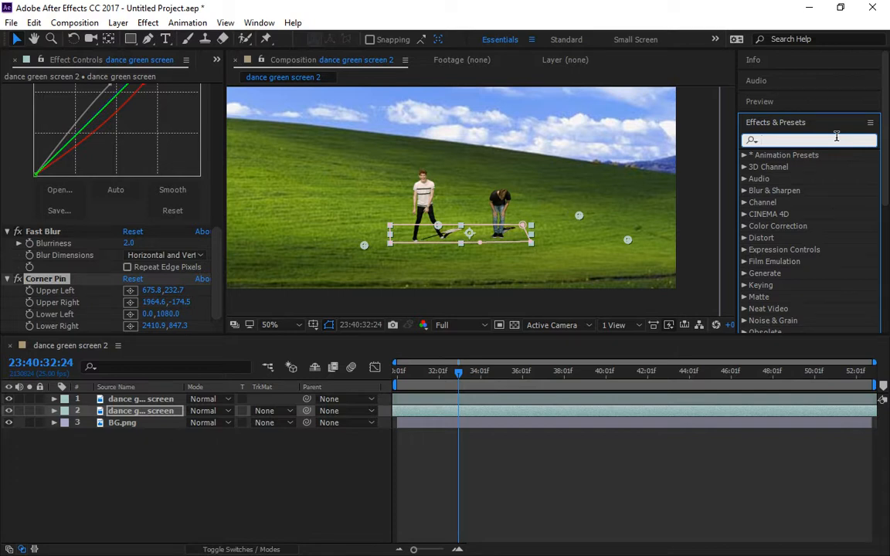
text(brigh)
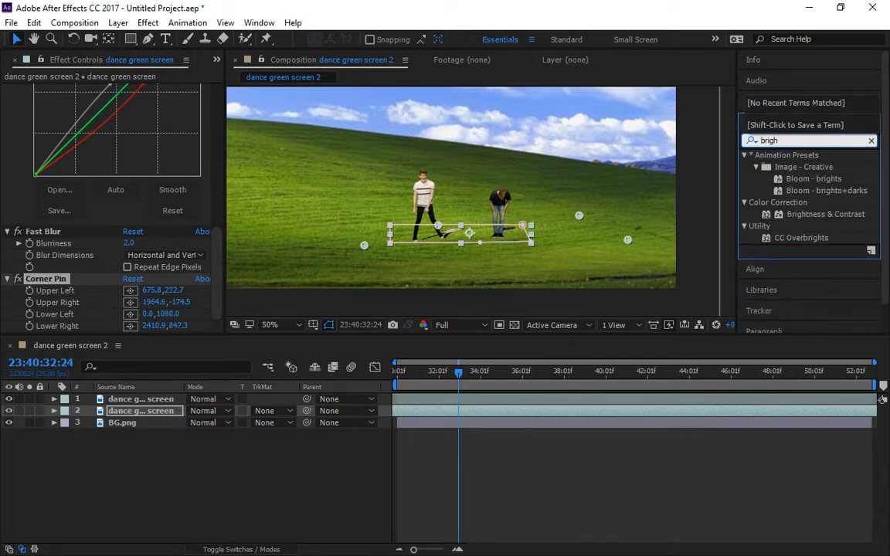
drag(827, 219, 496, 412)
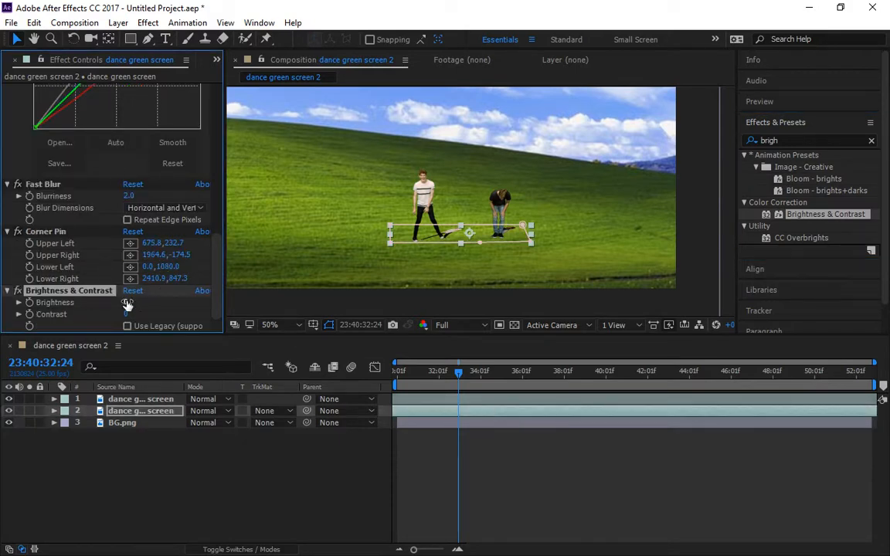
drag(128, 305, 3, 326)
click(117, 323)
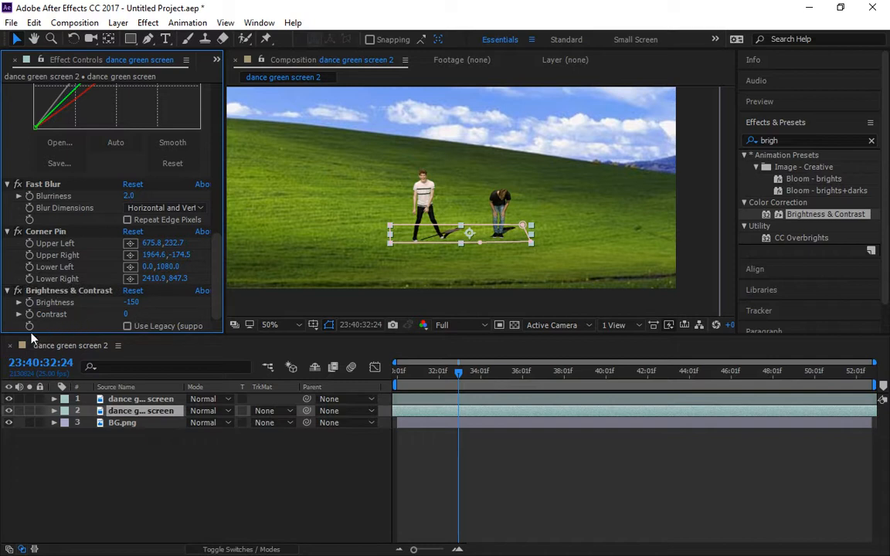
drag(127, 314, 23, 317)
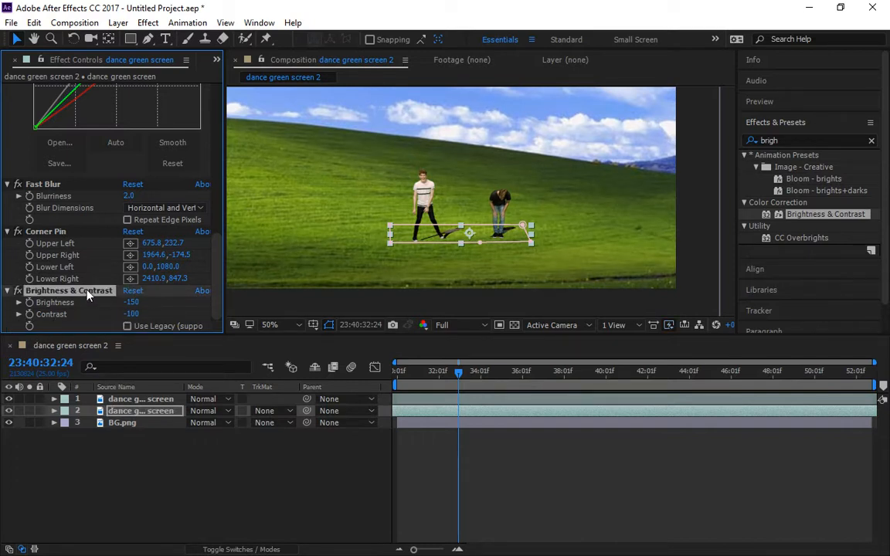
key(Delete)
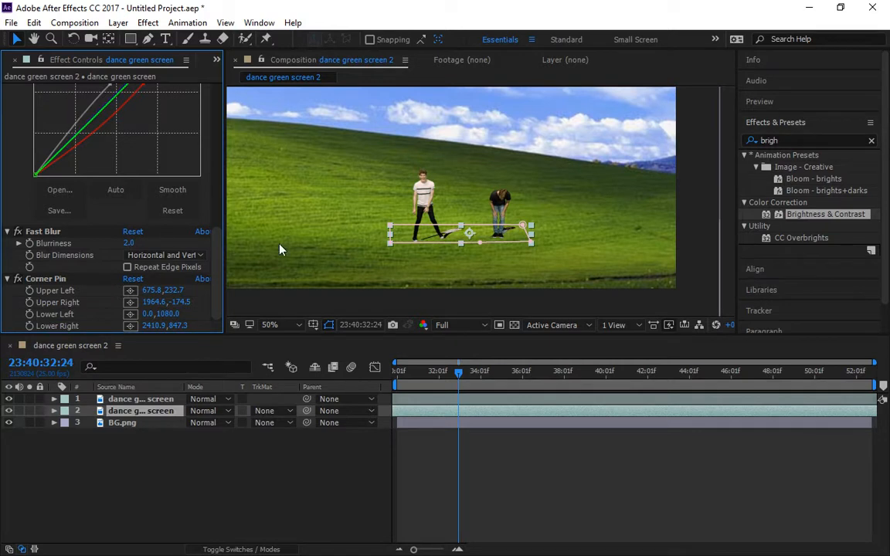
- Find the Tint colour correction effect and apply it to the shadow copy
click(799, 141)
text(tint)
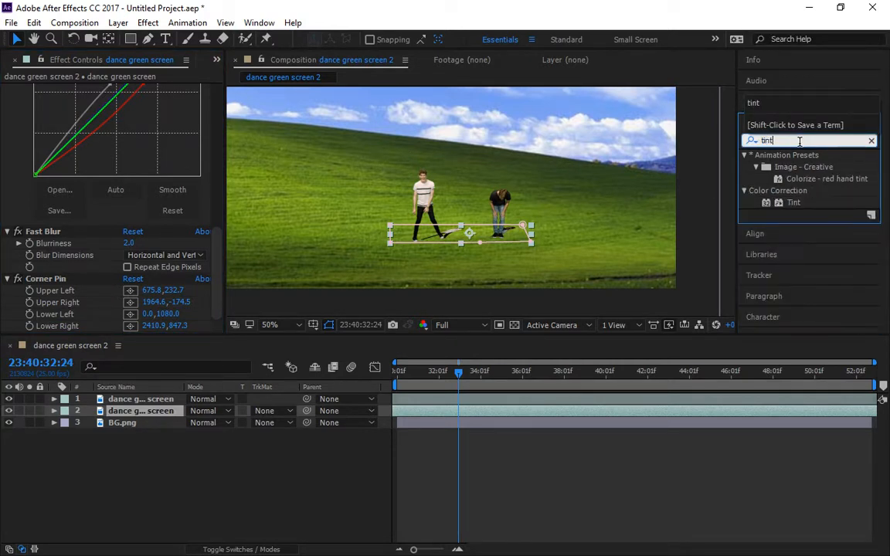
drag(793, 203, 417, 411)
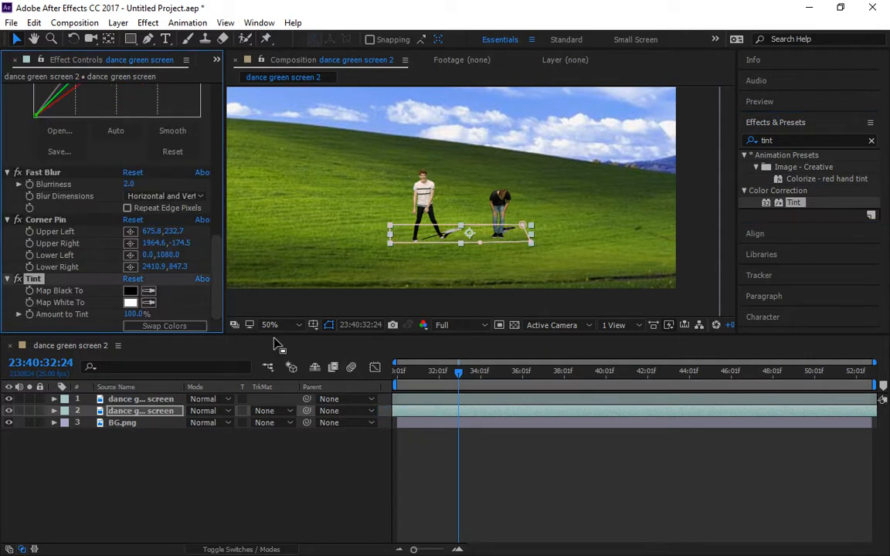
click(149, 294)
click(150, 291)
click(148, 291)
click(133, 304)
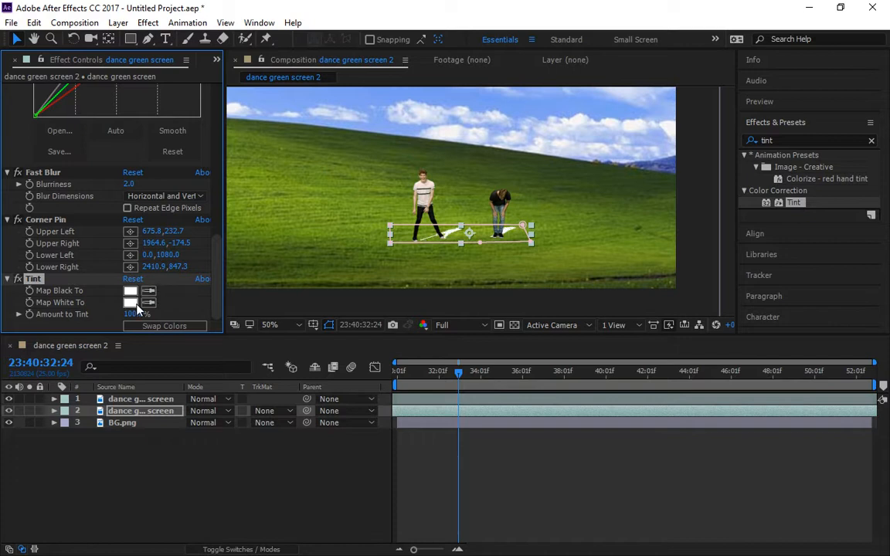
key(ctrl+z)
- Set the Tint effect's Map White To colour to black by sampling the Map Black To colour
click(148, 303)
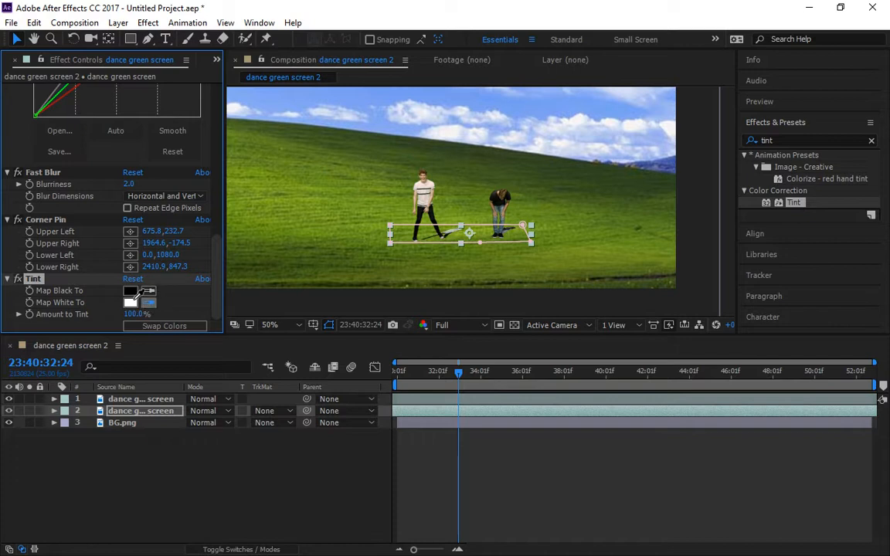
click(131, 292)
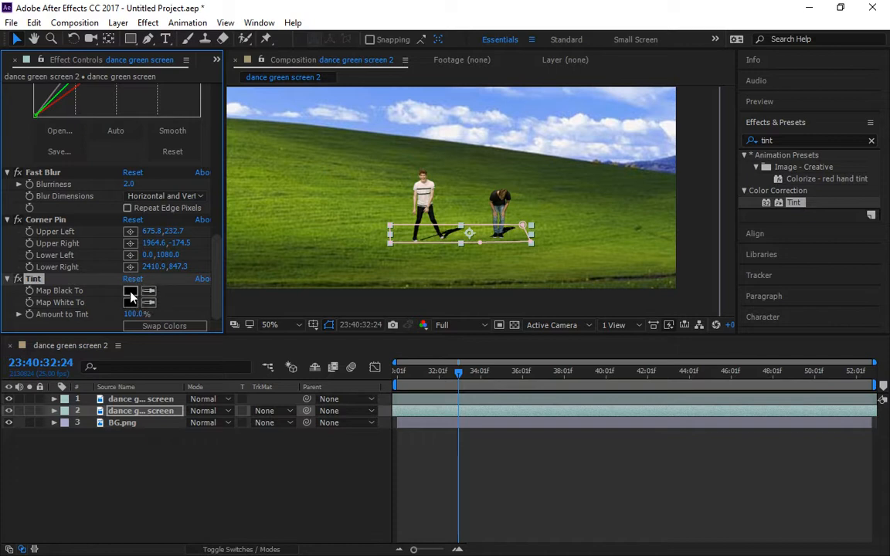
- Find Fast Blur and apply it as a second blur to the black shadow copy
click(814, 139)
text(fast)
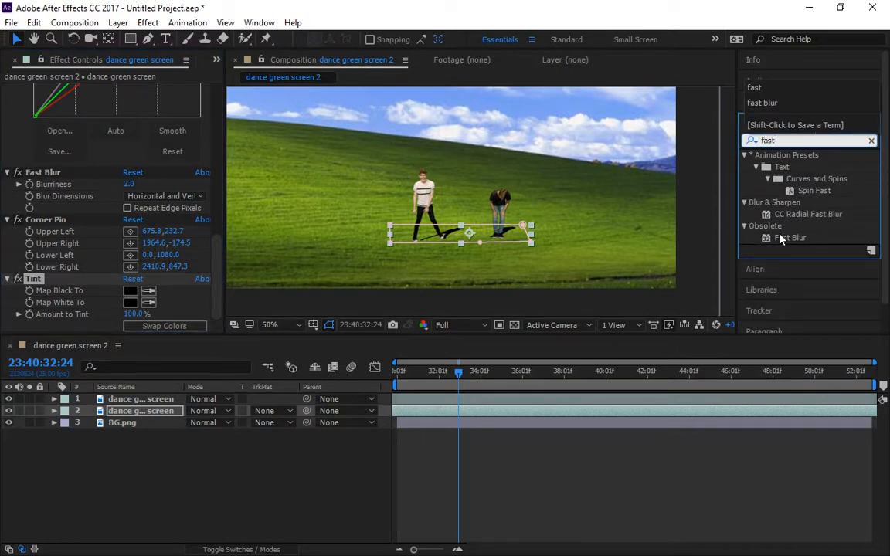
drag(780, 240, 185, 411)
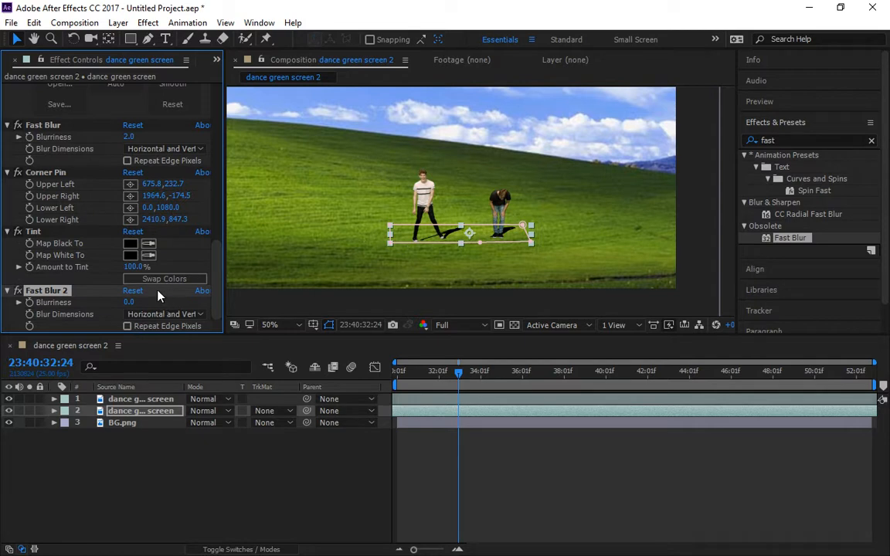
- Set the shadow copy's second Fast Blur to a blurriness of 72 and reveal the layer's Opacity
drag(128, 302, 177, 302)
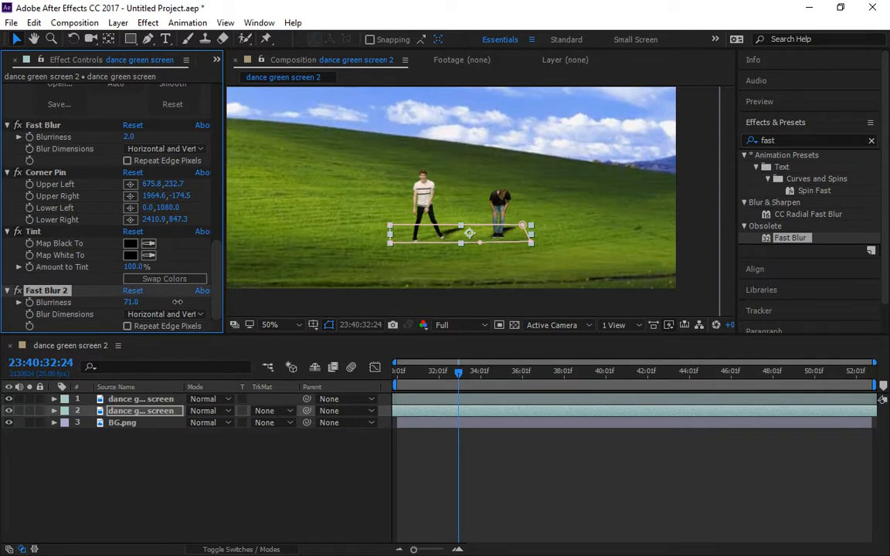
click(813, 139)
click(135, 413)
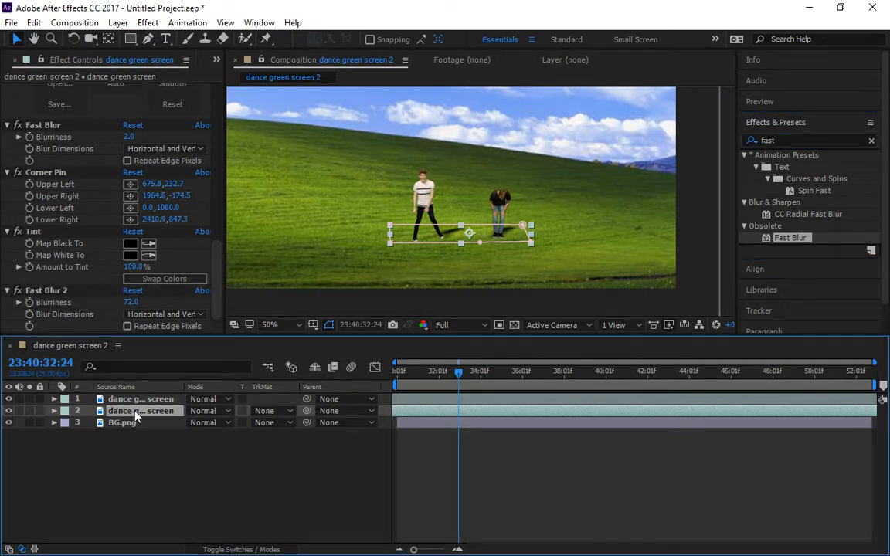
key(t)
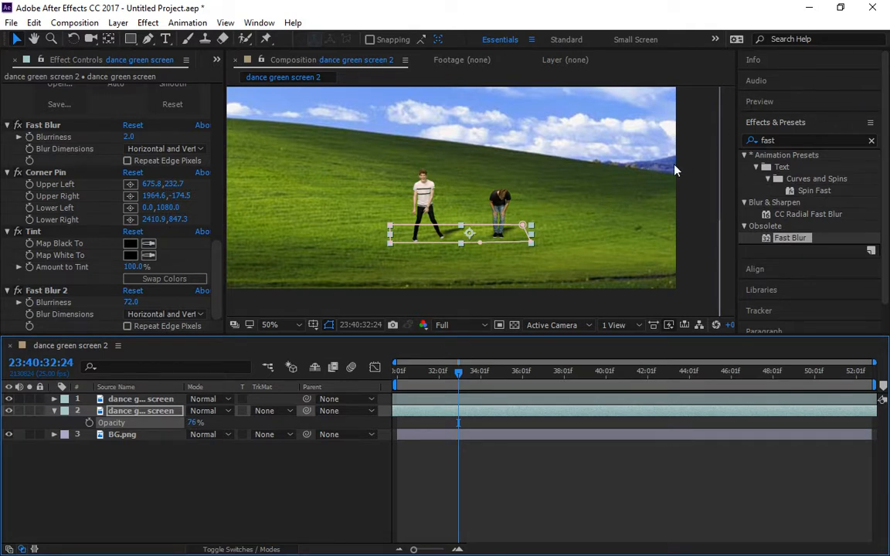
- Check the shadows at different times, end the work area at 23:40:36:05 and return to the first frame
scroll(672, 176, down, 1)
drag(652, 168, 669, 202)
click(669, 203)
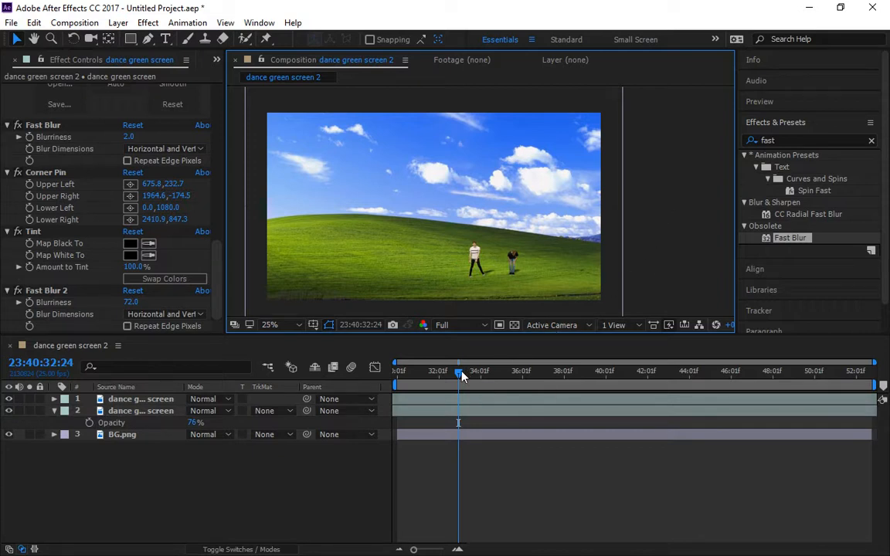
mouse_move(460, 375)
mouse_down()
mouse_move(443, 378)
mouse_move(463, 377)
mouse_up()
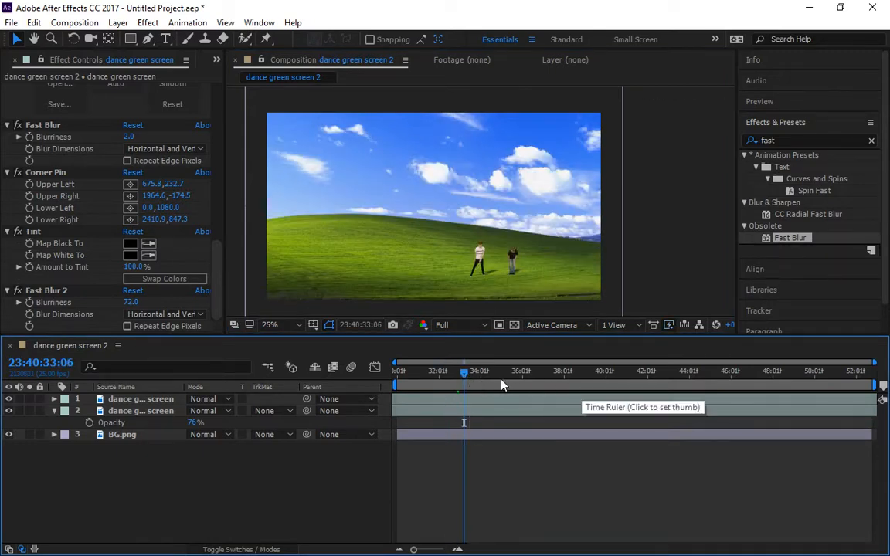
drag(502, 384, 309, 395)
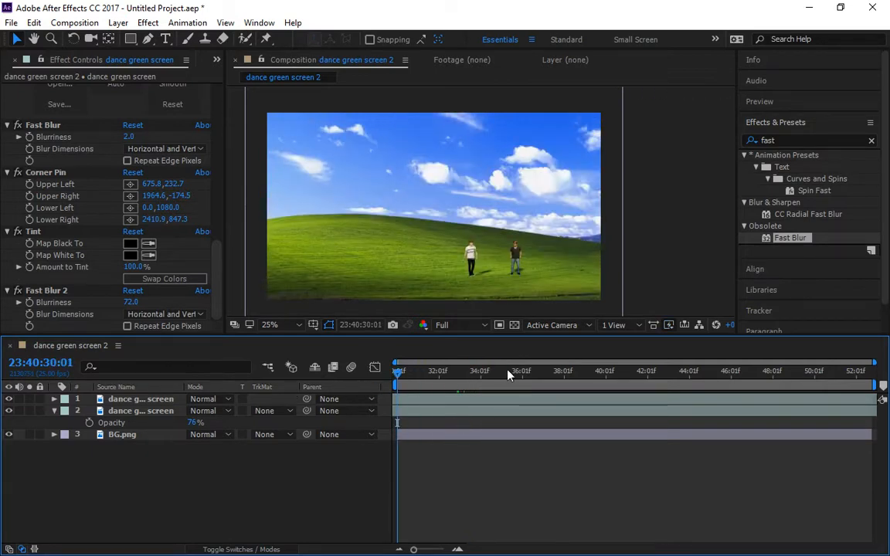
mouse_move(508, 375)
mouse_down()
mouse_move(486, 377)
mouse_move(526, 376)
mouse_up()
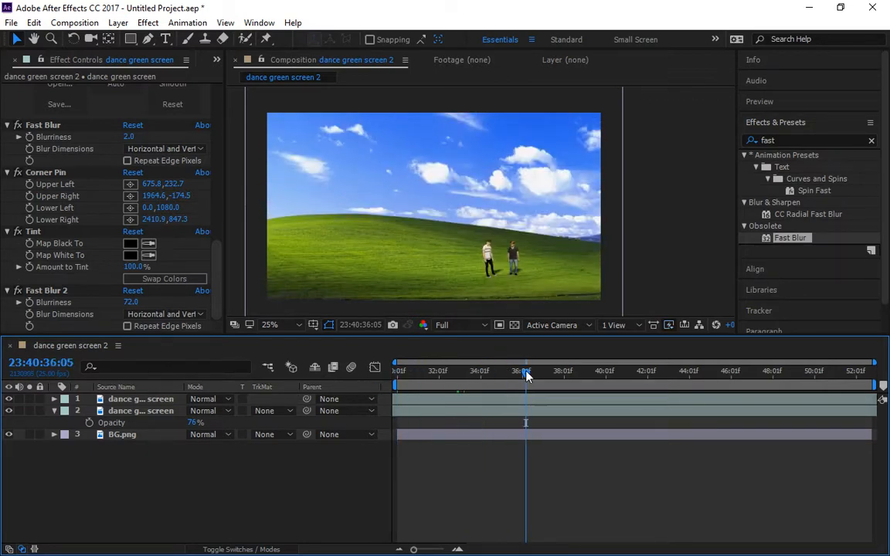
key(n)
key(Home)
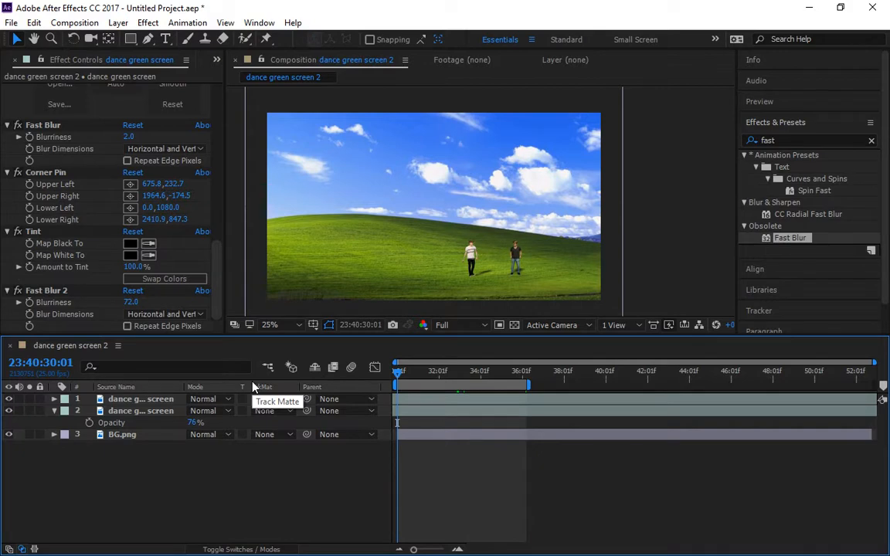
- Preview the composite in a maximized composition view fitted to the available space, and restore the workspace
click(518, 270)
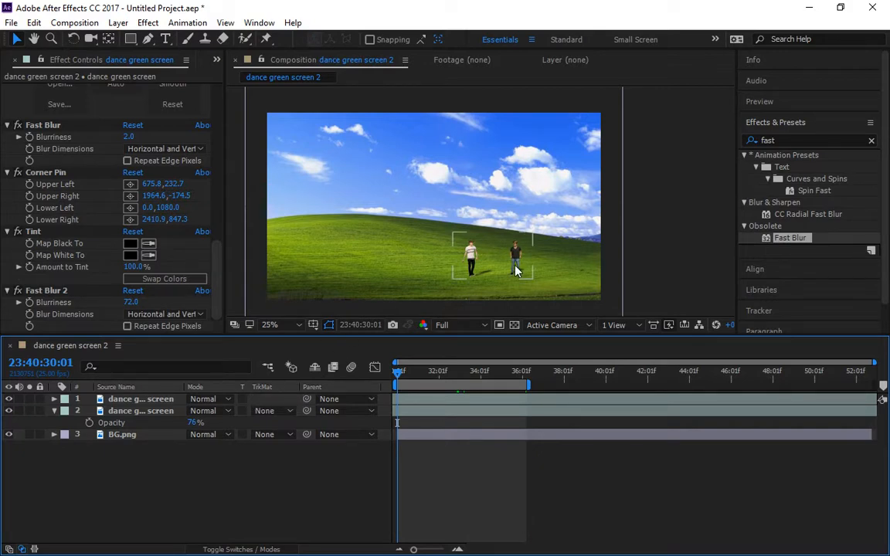
key(grave)
key(grave)
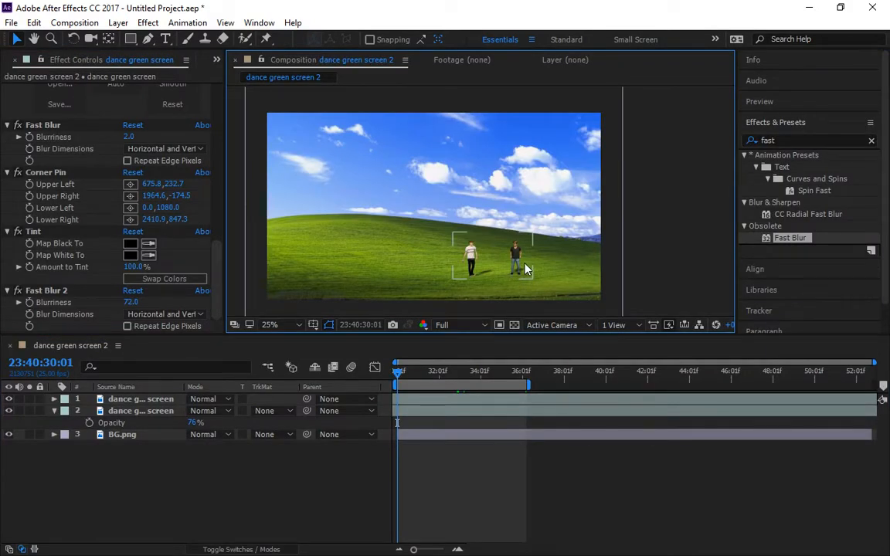
click(270, 325)
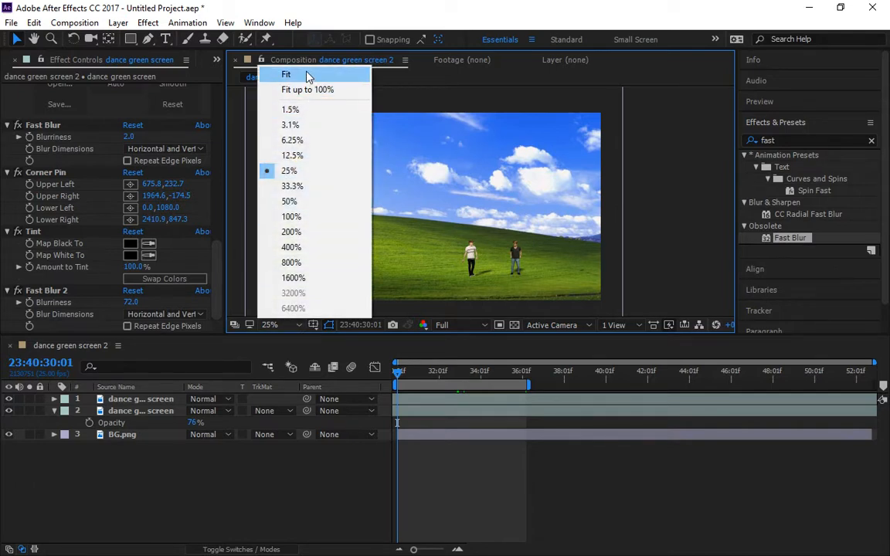
click(288, 74)
key(grave)
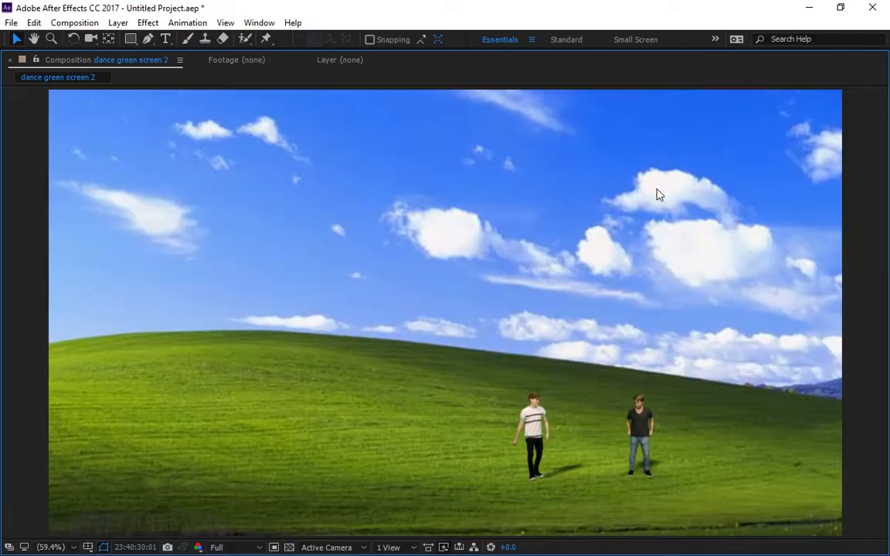
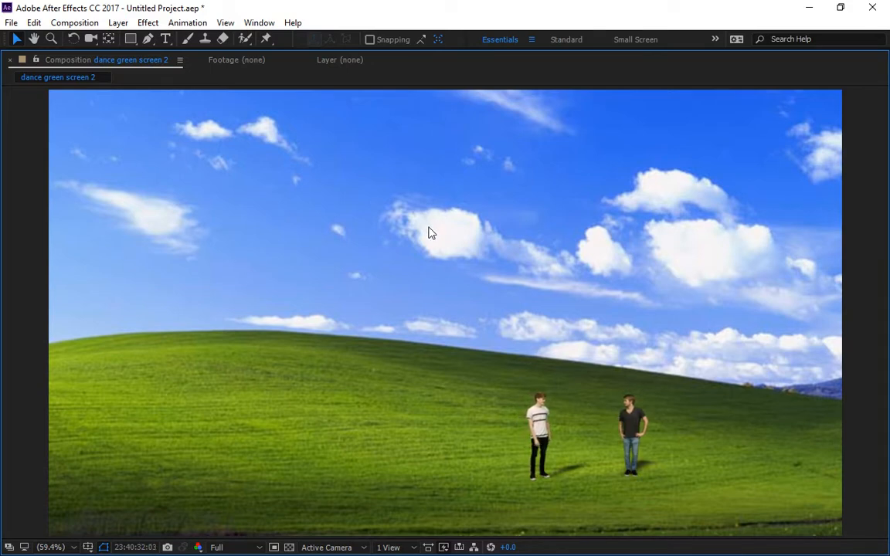
key(grave)
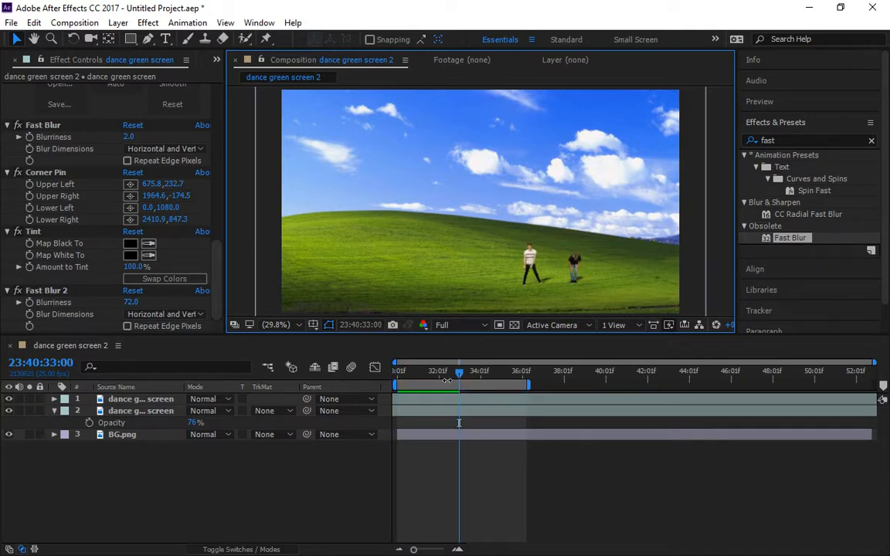
key(space)
- Duplicate the BG.png background layer and hide the lower copy
click(129, 434)
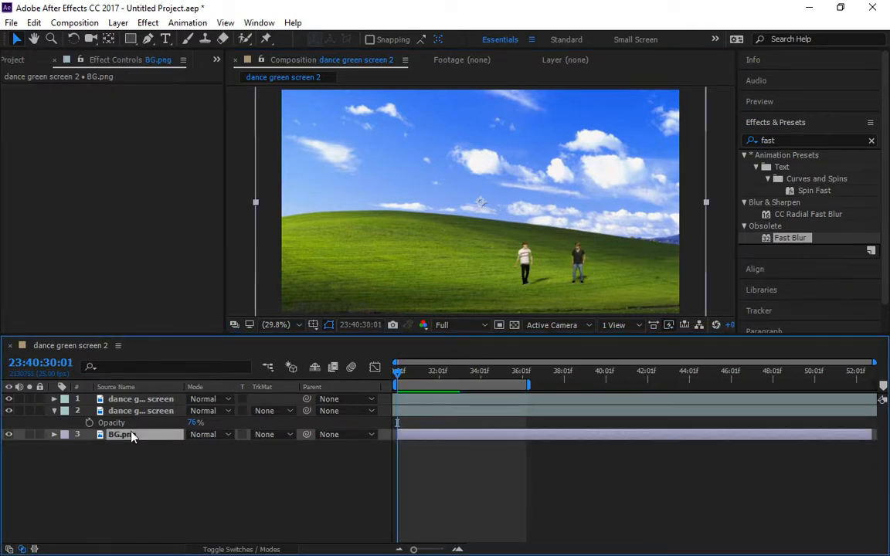
key(ctrl+d)
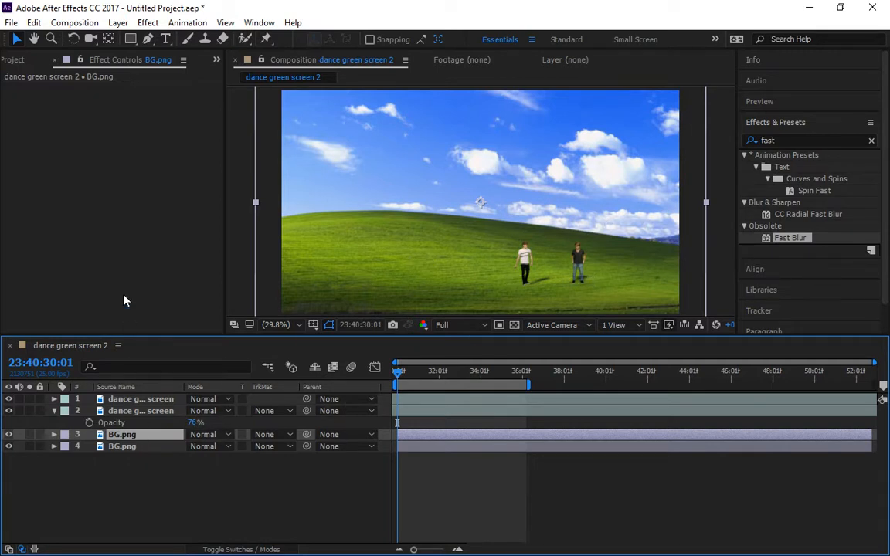
click(149, 39)
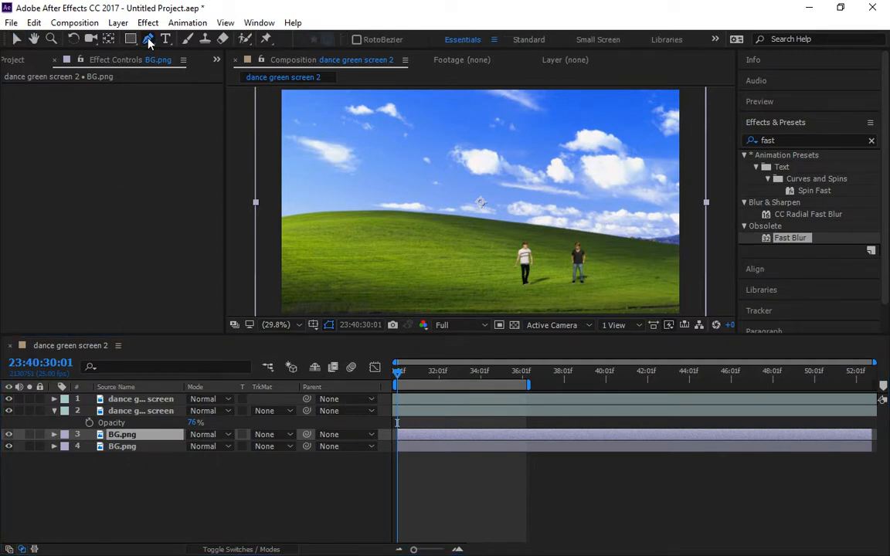
click(274, 223)
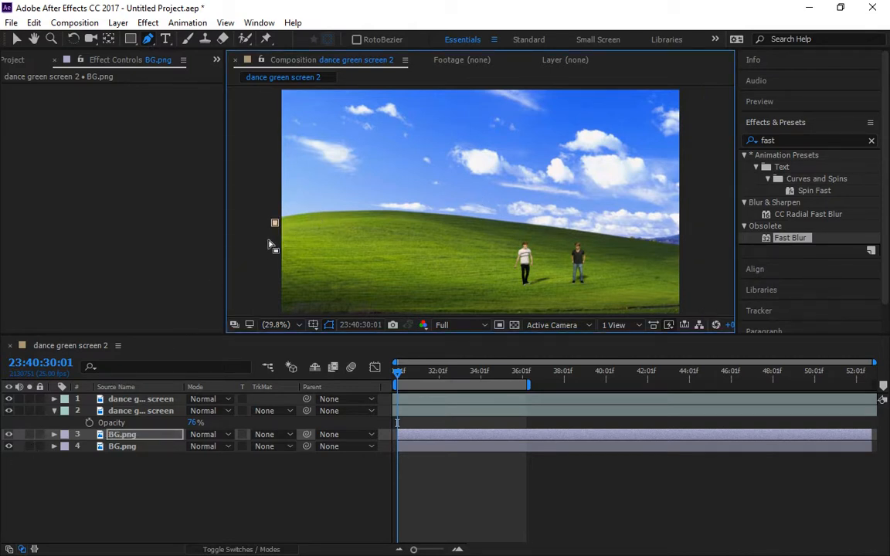
key(ctrl+z)
click(8, 446)
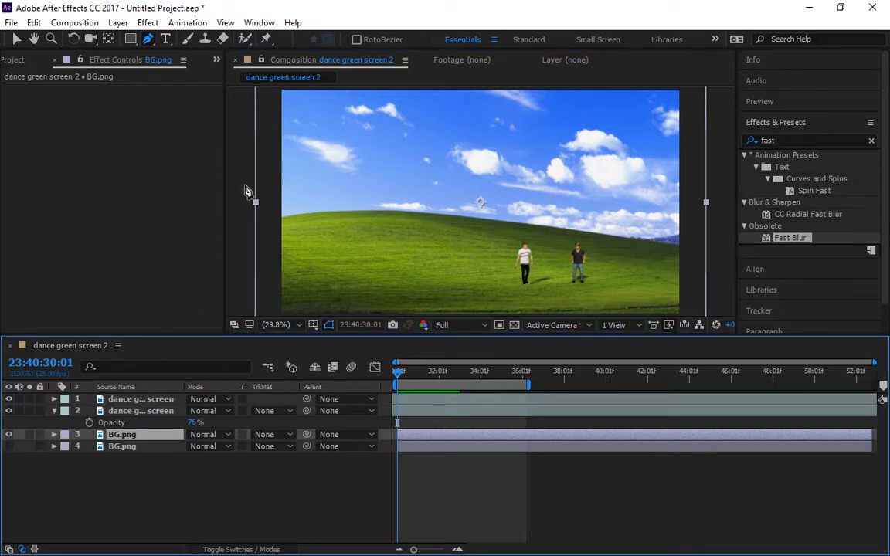
- Mask the upper BG.png layer with the Pen tool, following the hill's ridge and closing the path around the grass
click(269, 225)
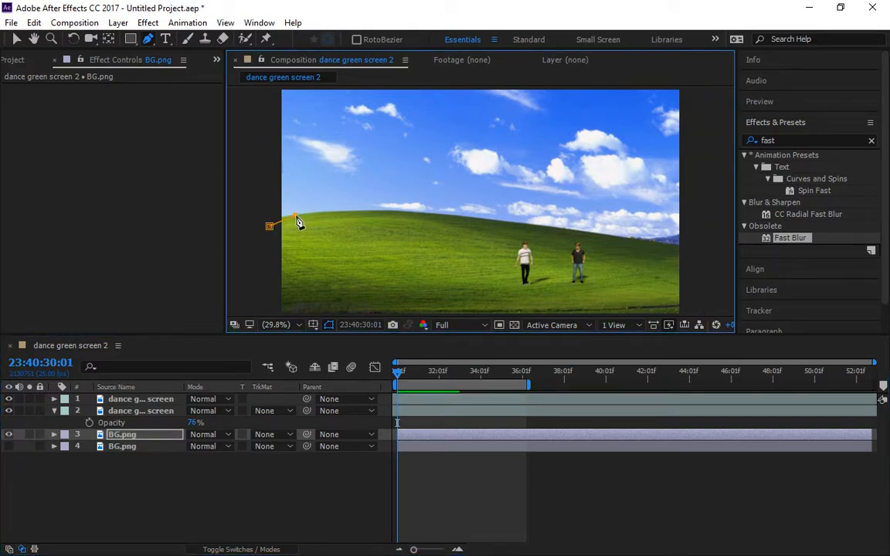
click(379, 210)
click(488, 220)
click(562, 227)
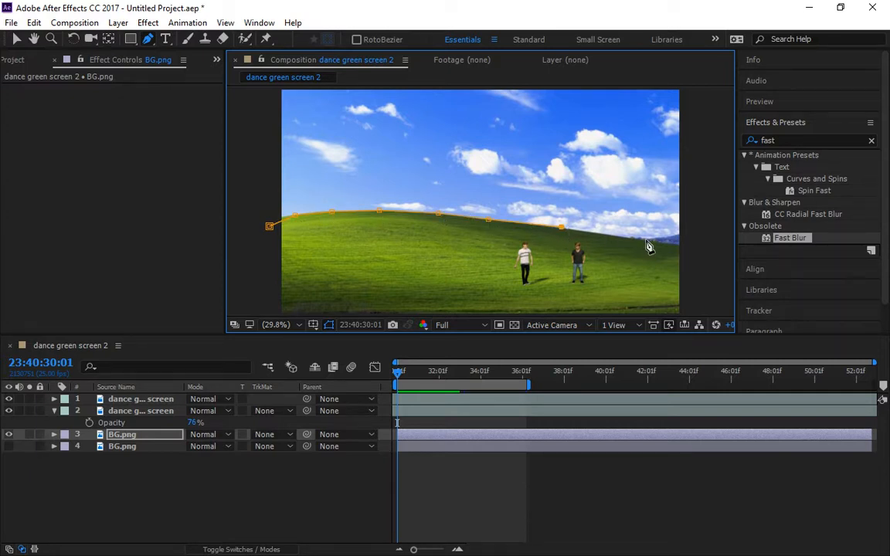
click(645, 239)
drag(688, 236, 685, 190)
click(697, 276)
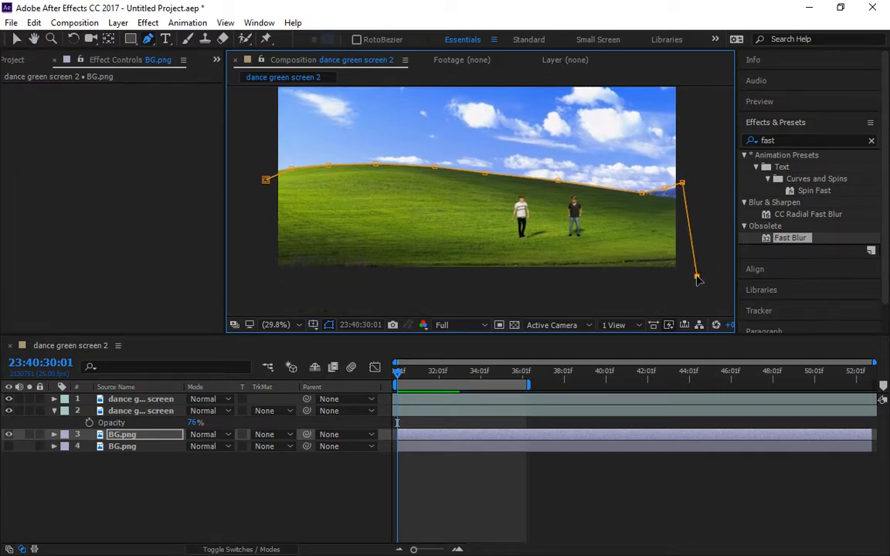
click(265, 282)
click(265, 180)
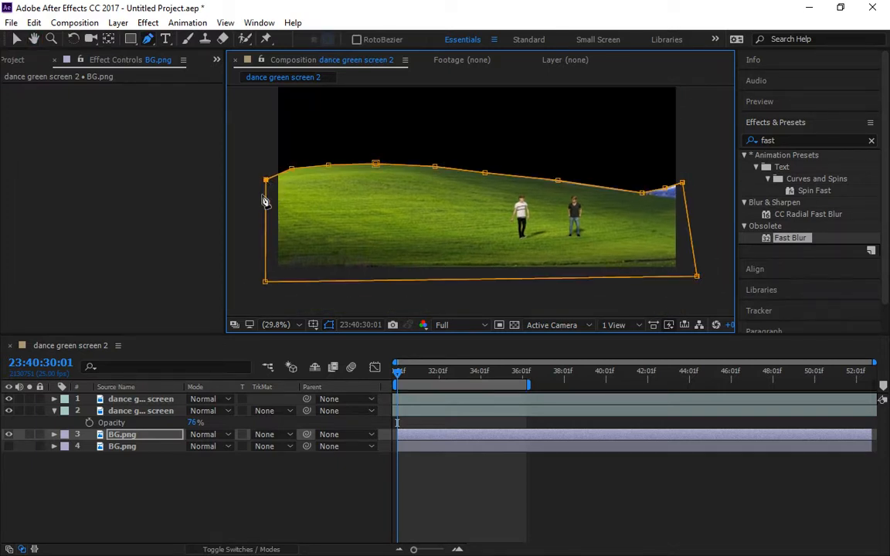
- Switch back to the Selection tool and turn the lower BG.png layer's visibility on again
key(space)
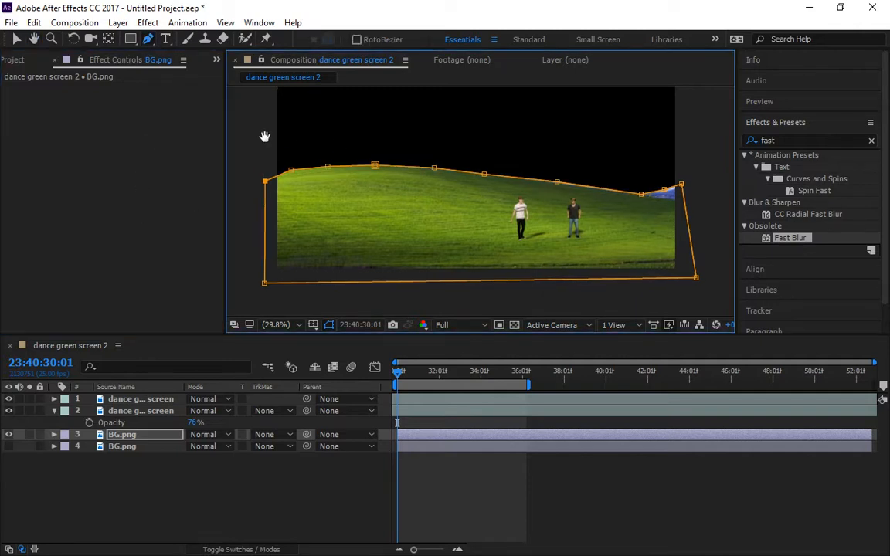
drag(264, 137, 266, 179)
key(comma)
key(comma)
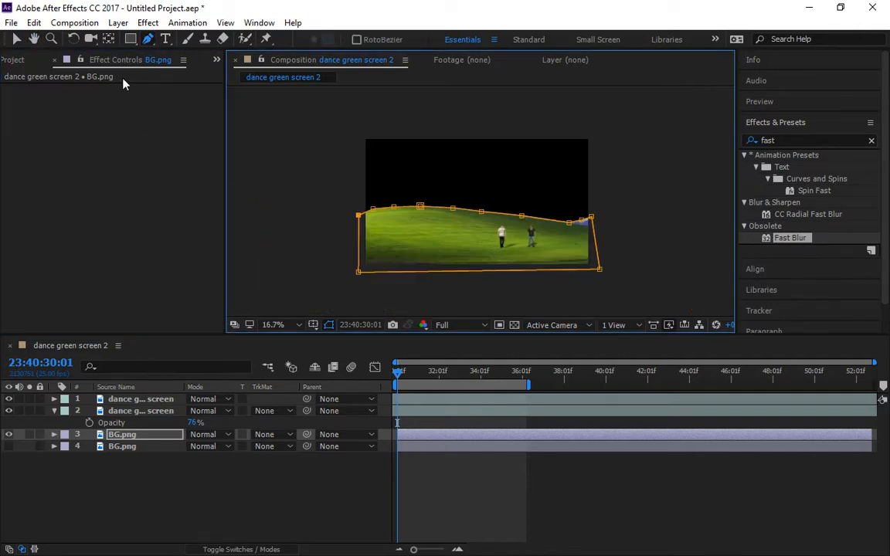
click(16, 38)
click(10, 447)
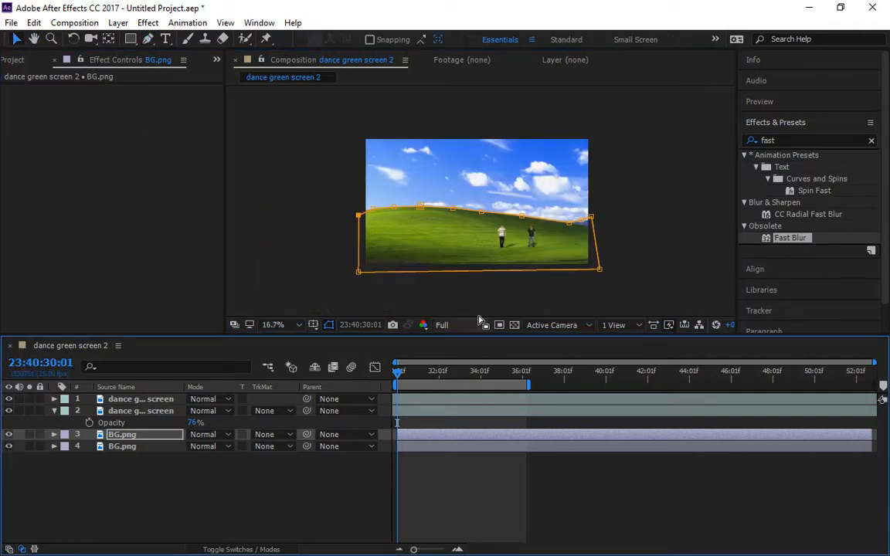
- Enlarge the lower BG.png layer proportionally beyond the frame and move it to about position 1134, 582
key(period)
key(period)
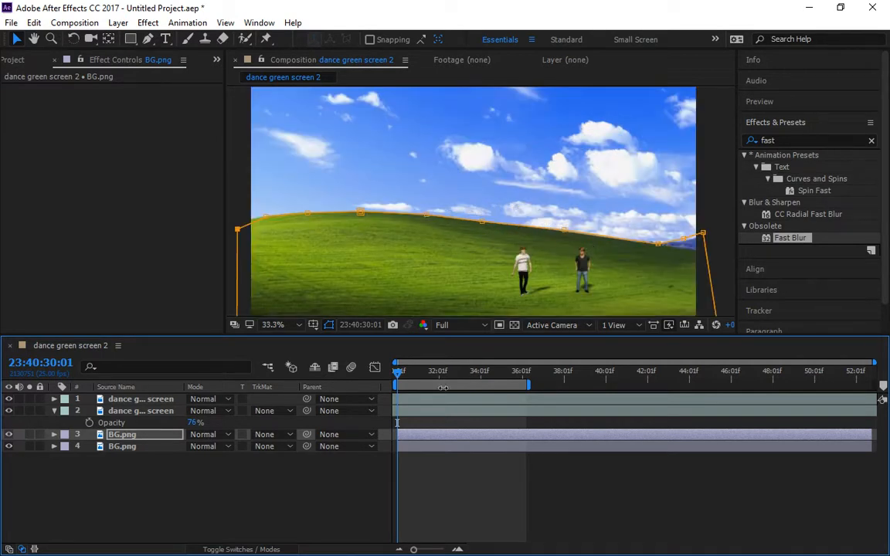
click(415, 448)
key(comma)
key(comma)
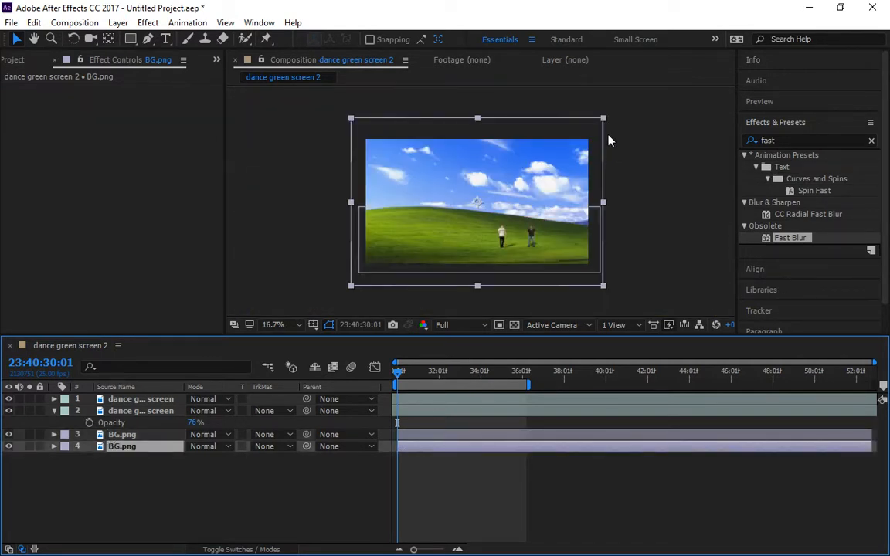
drag(607, 116, 621, 107)
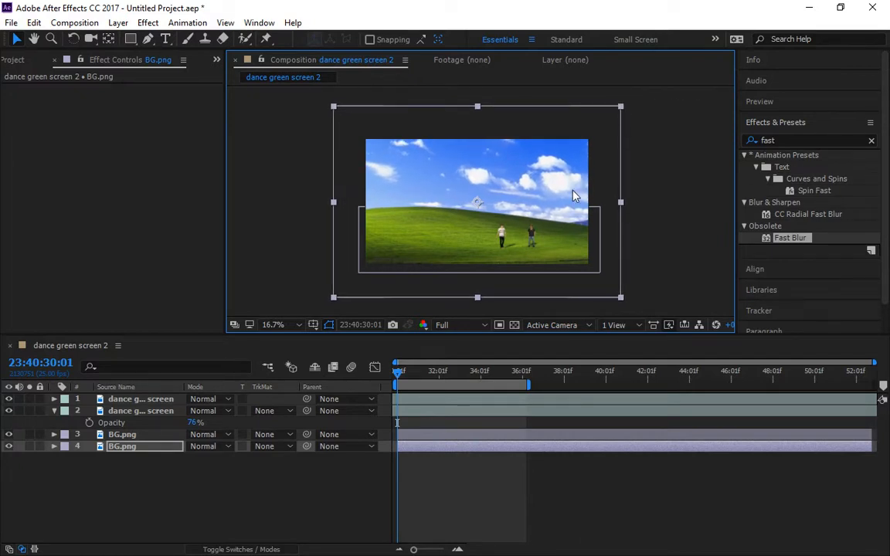
click(398, 374)
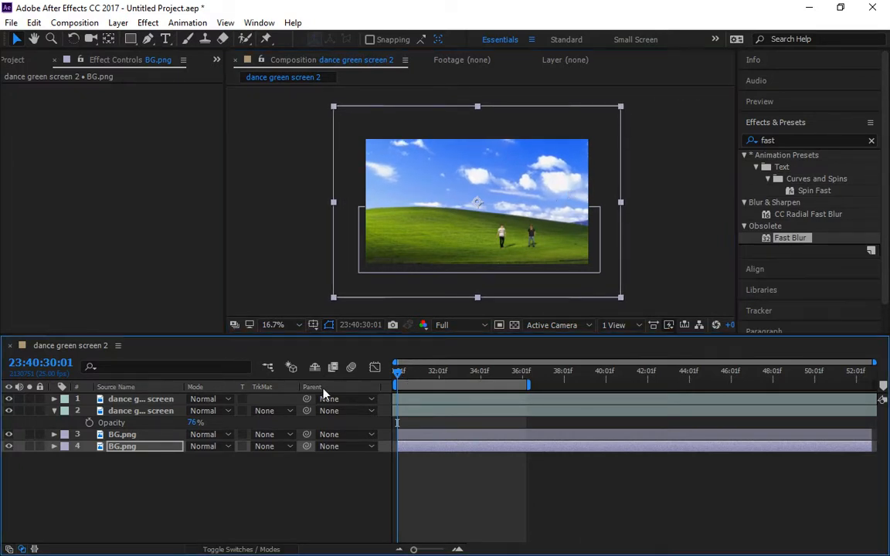
drag(513, 161, 525, 178)
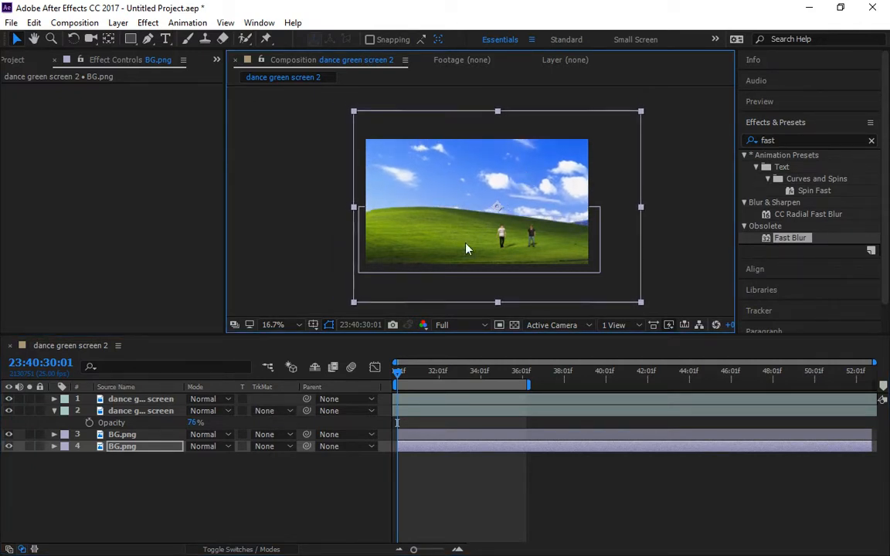
- Keyframe the lower BG.png layer's Position at 23:40:30:01, move it to about 708, 564 at 23:40:52:19, and return to the start
key(p)
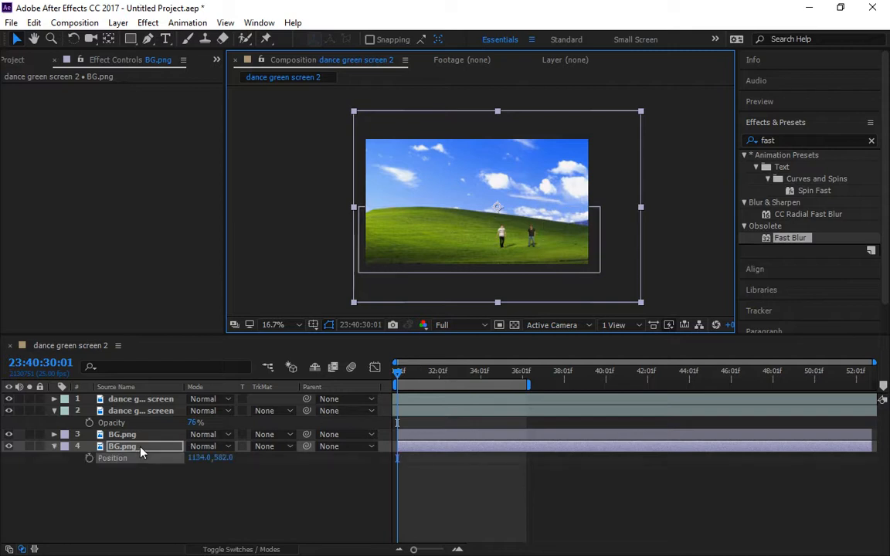
click(90, 459)
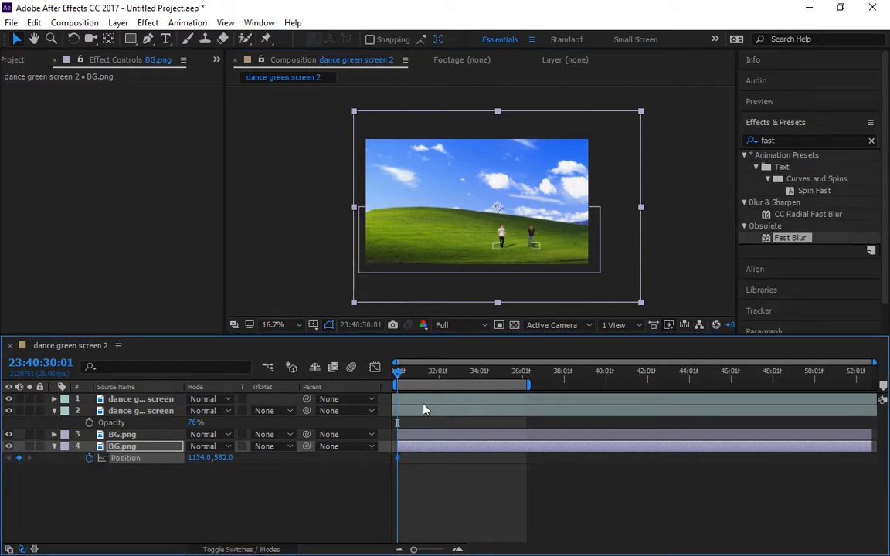
drag(410, 377, 872, 377)
drag(609, 254, 564, 249)
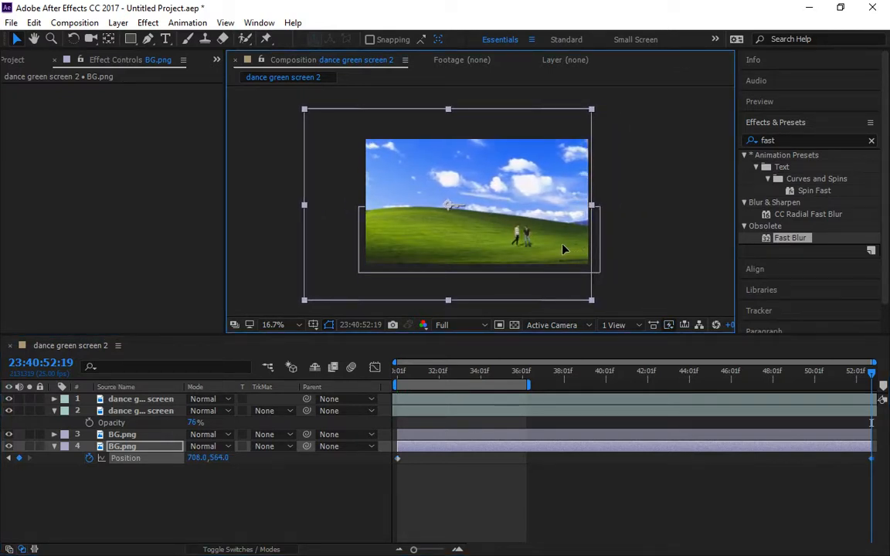
drag(604, 374, 263, 393)
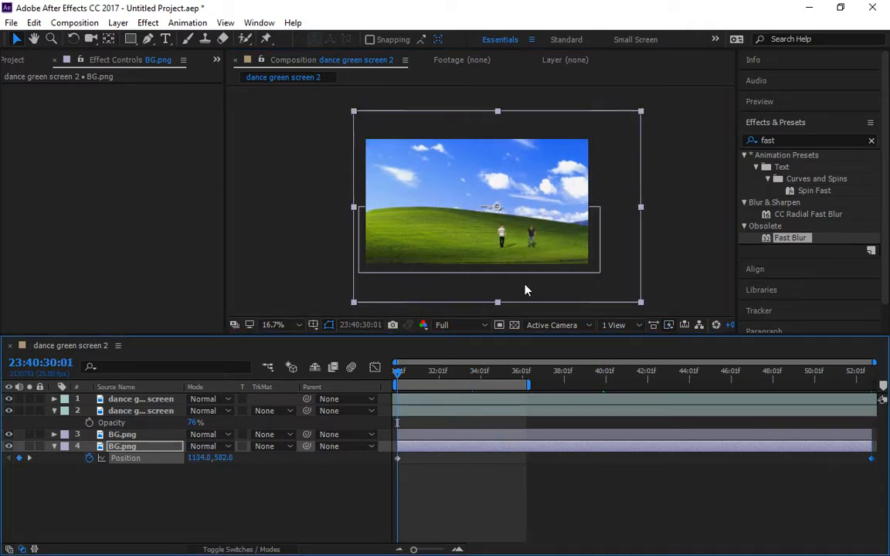
- Play back the drifting-sky composite in a maximized view fitted to the panel, and open and dismiss the Save As dialog
click(272, 325)
click(288, 88)
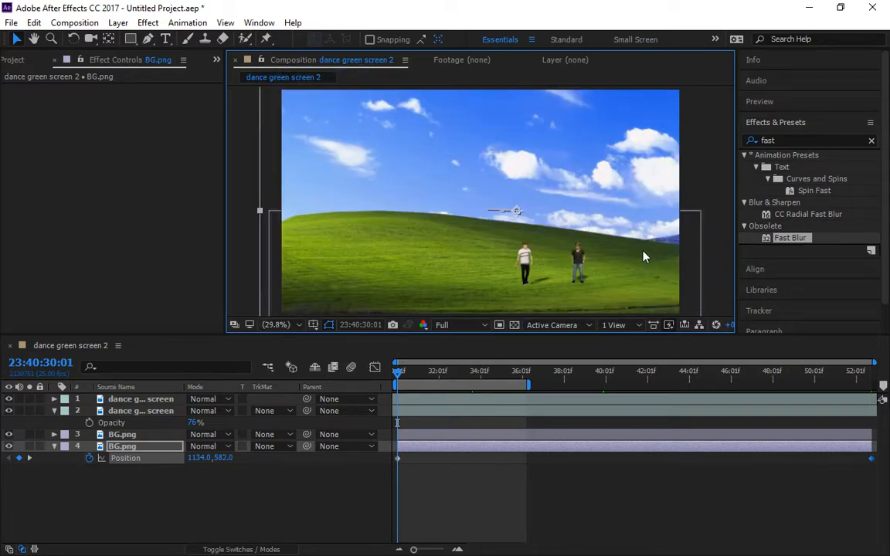
key(grave)
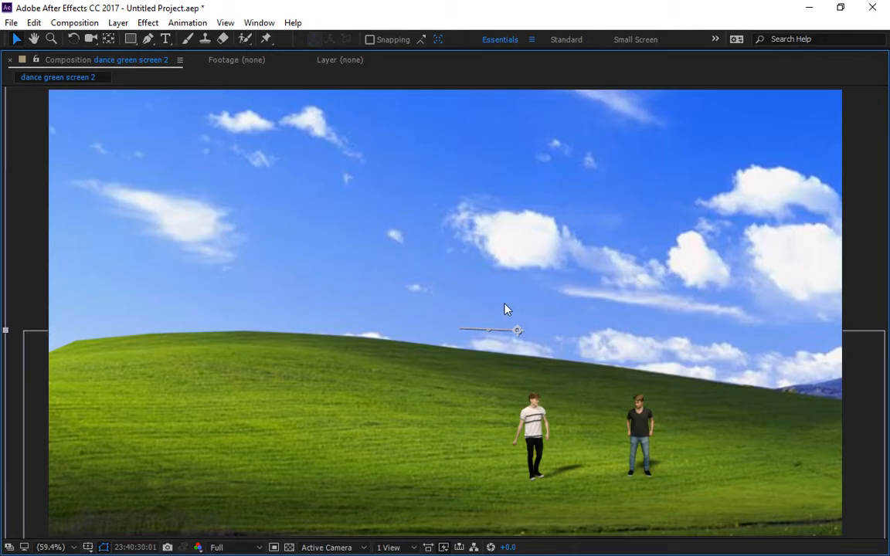
key(space)
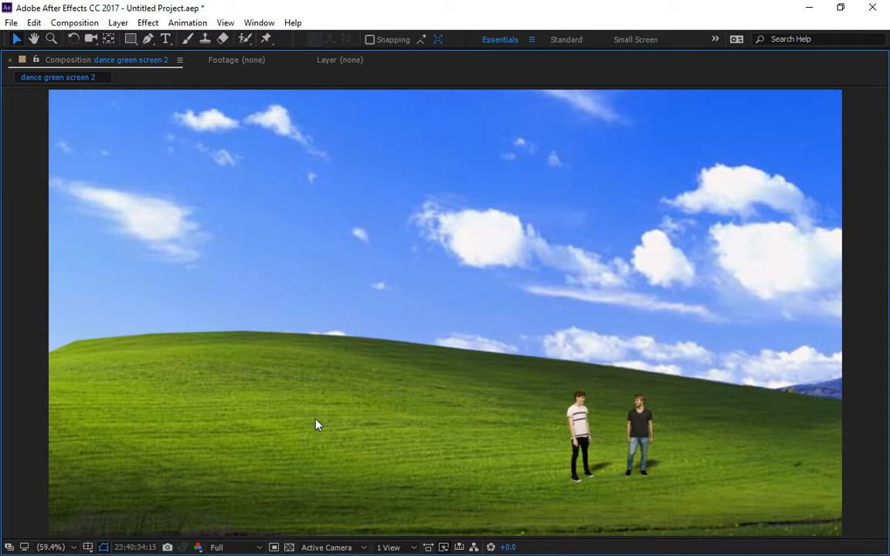
key(grave)
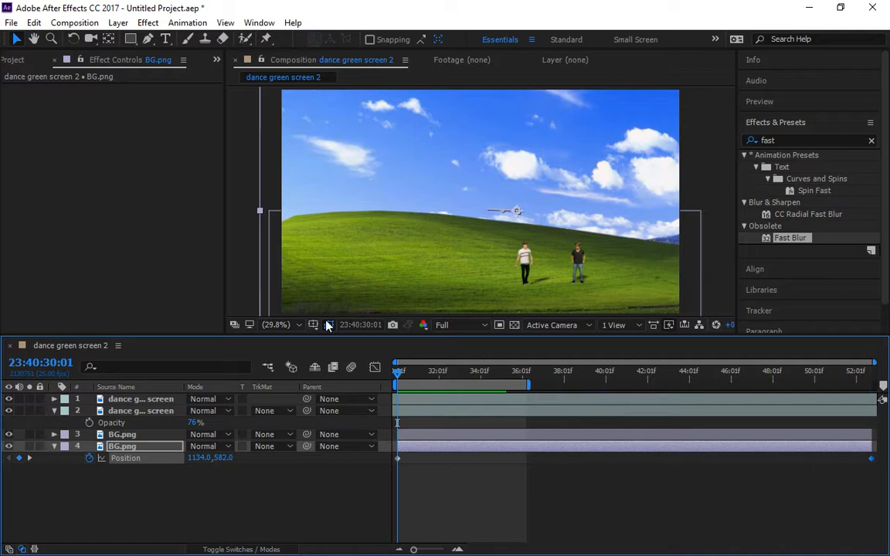
key(ctrl+s)
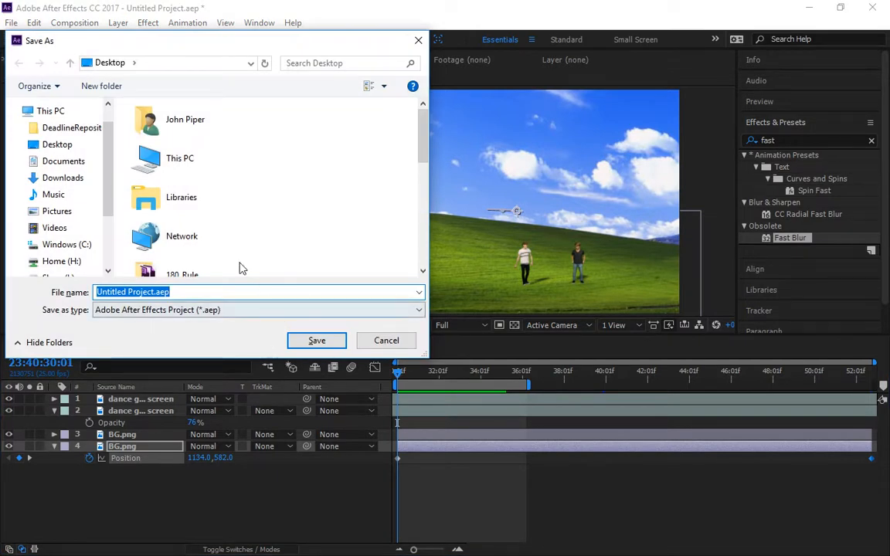
click(383, 341)
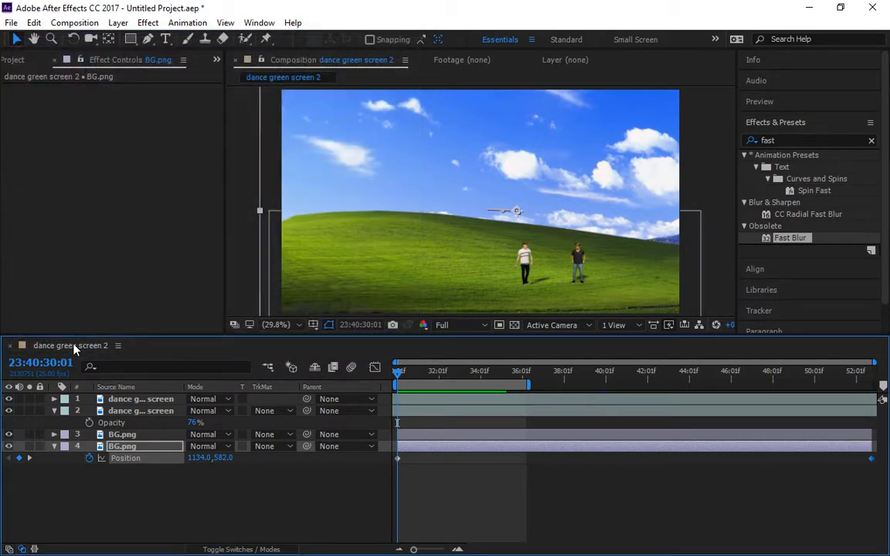
- Create a new composition from the dance green screen footage in the project
click(19, 60)
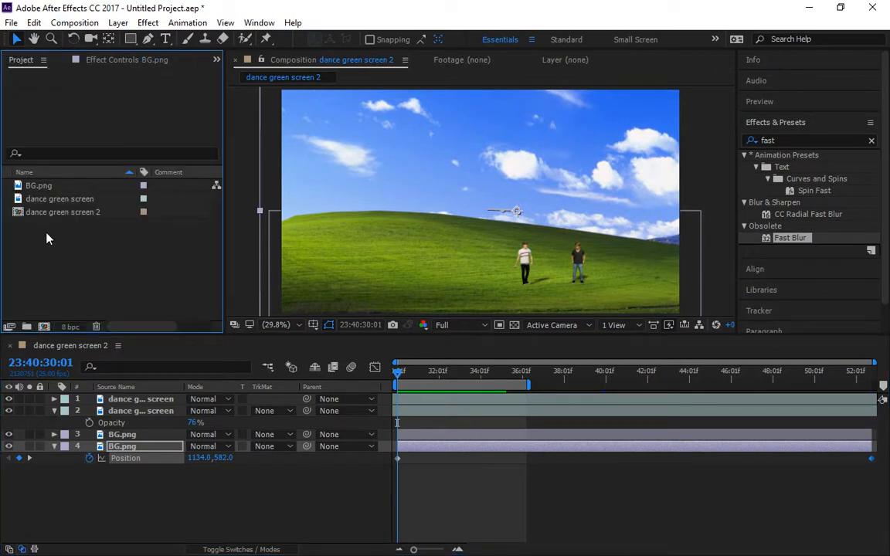
click(47, 202)
drag(34, 203, 44, 326)
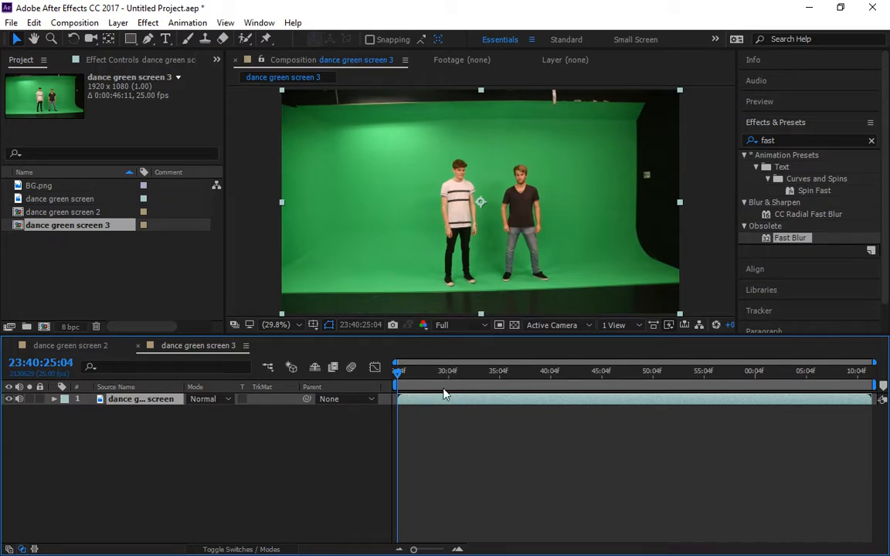
drag(445, 377, 356, 369)
- Copy the Keylight effect from the top dancers layer in dance green screen 2 and paste it onto the footage layer in dance green screen 3
click(70, 345)
click(146, 413)
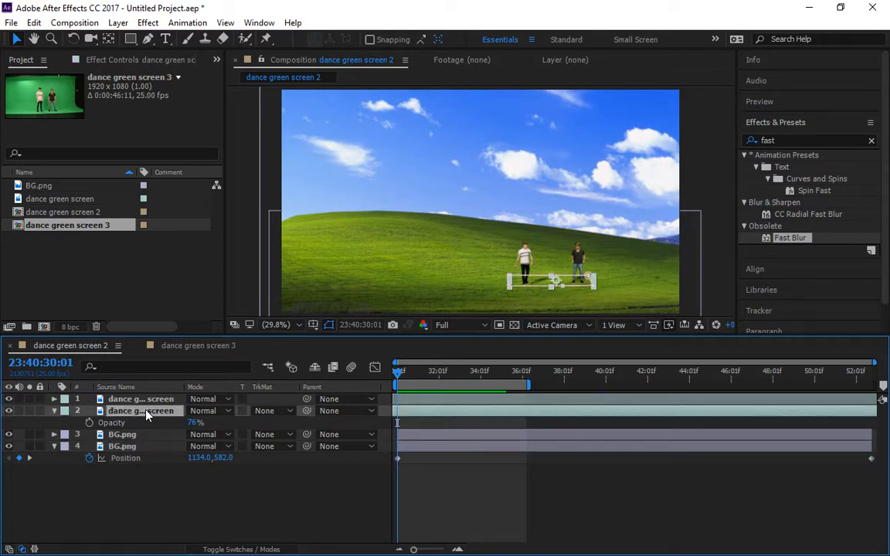
click(156, 400)
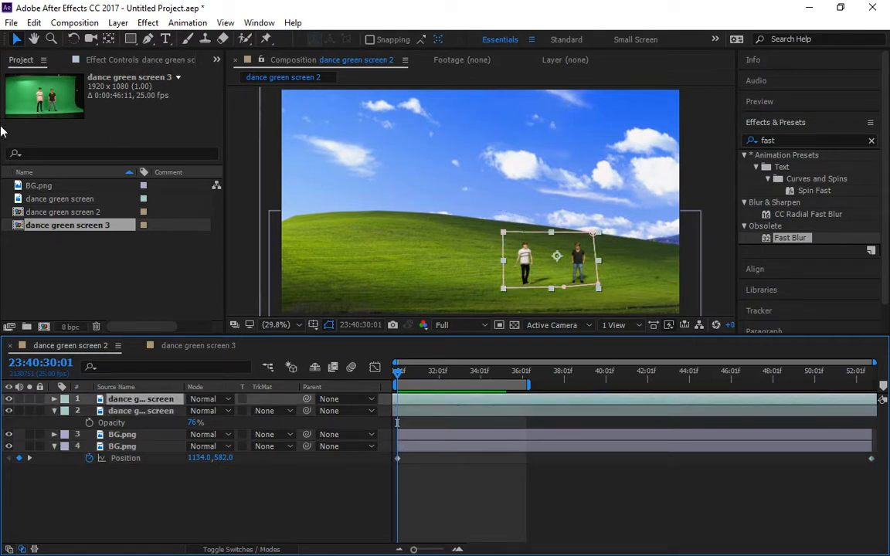
click(146, 61)
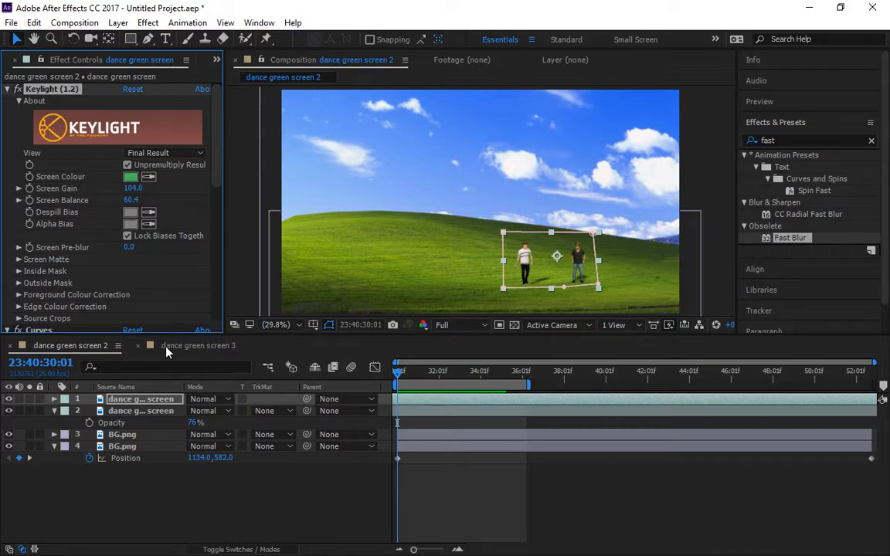
click(189, 347)
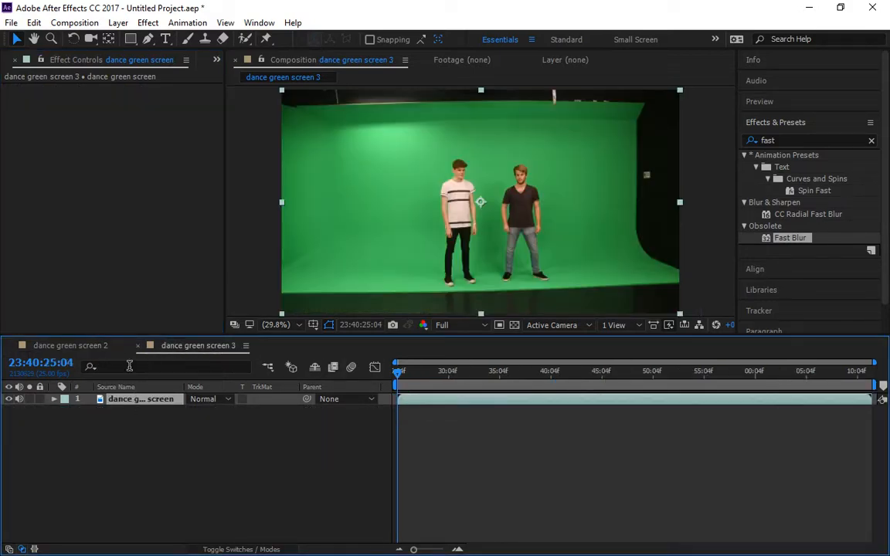
key(ctrl+v)
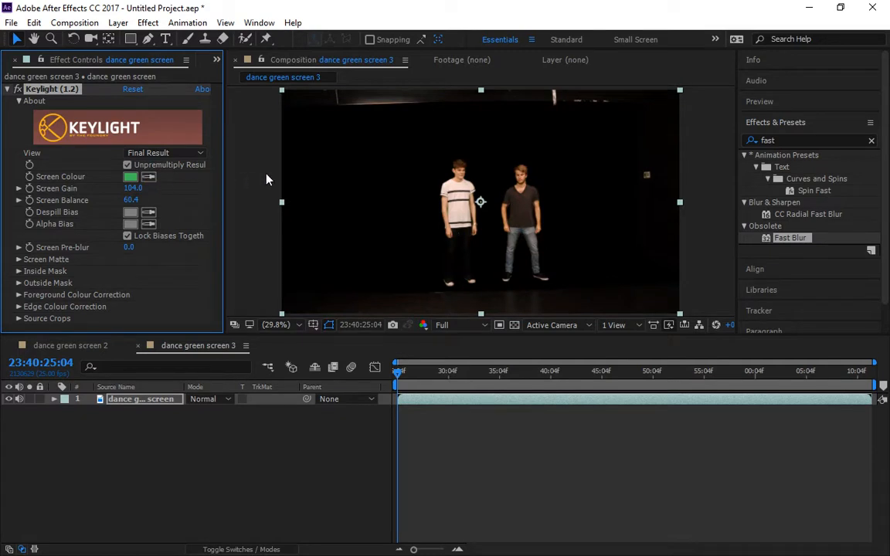
- Mask the keyed footage with a closed Pen path around both dancers, return to the Selection tool and deselect the layer
click(147, 38)
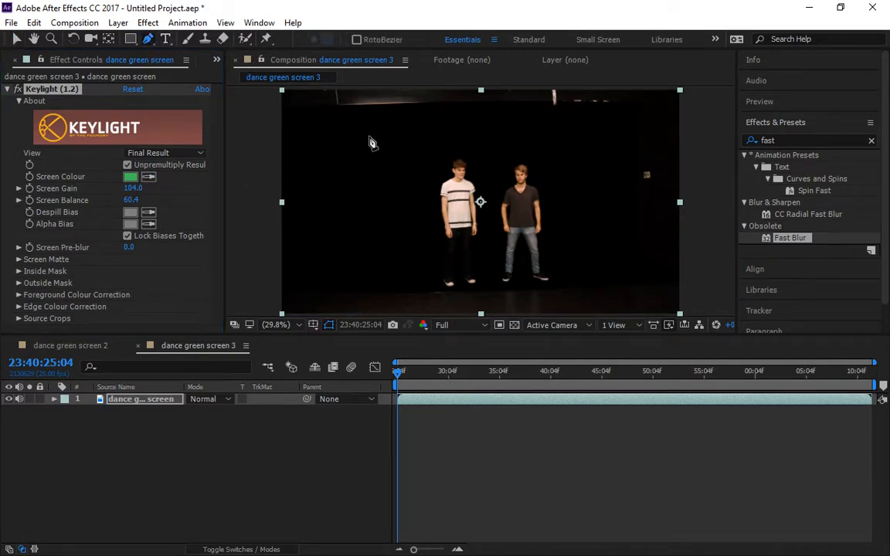
click(368, 136)
click(406, 288)
click(475, 289)
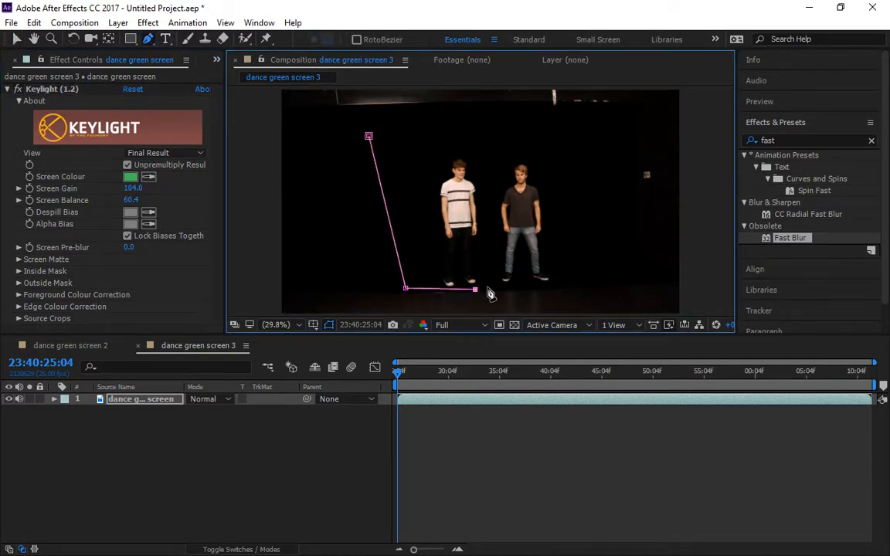
click(586, 281)
click(584, 149)
click(413, 145)
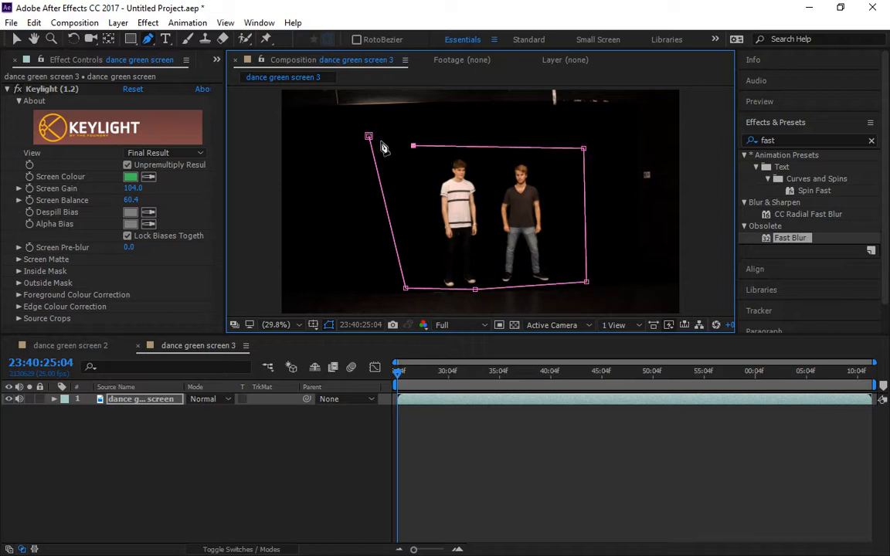
click(368, 136)
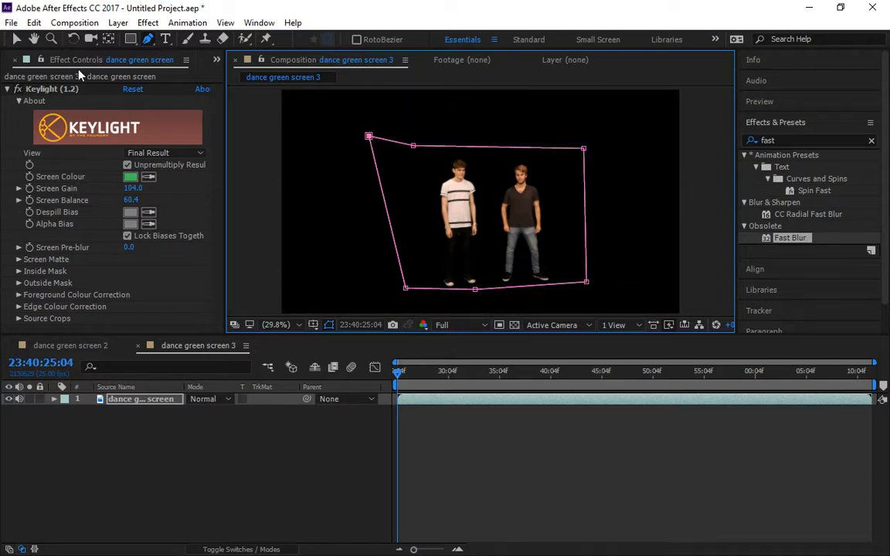
click(16, 41)
click(276, 225)
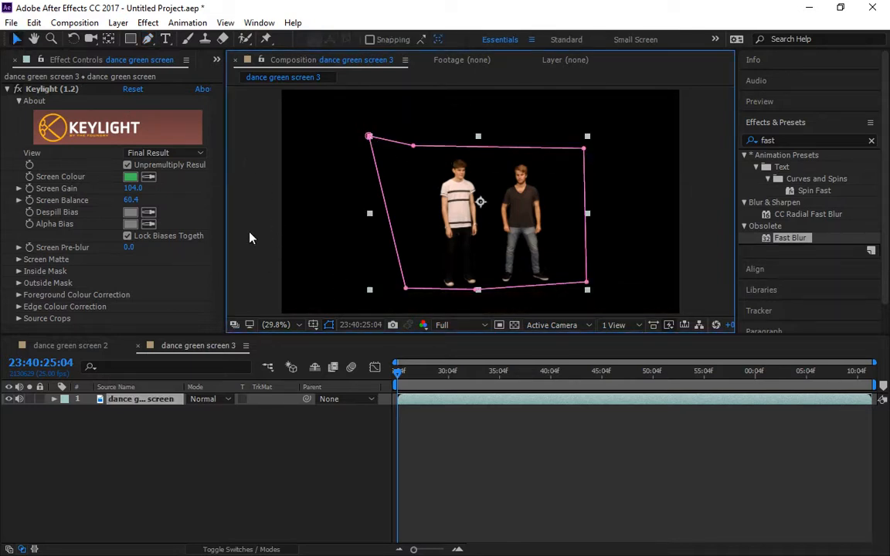
click(294, 297)
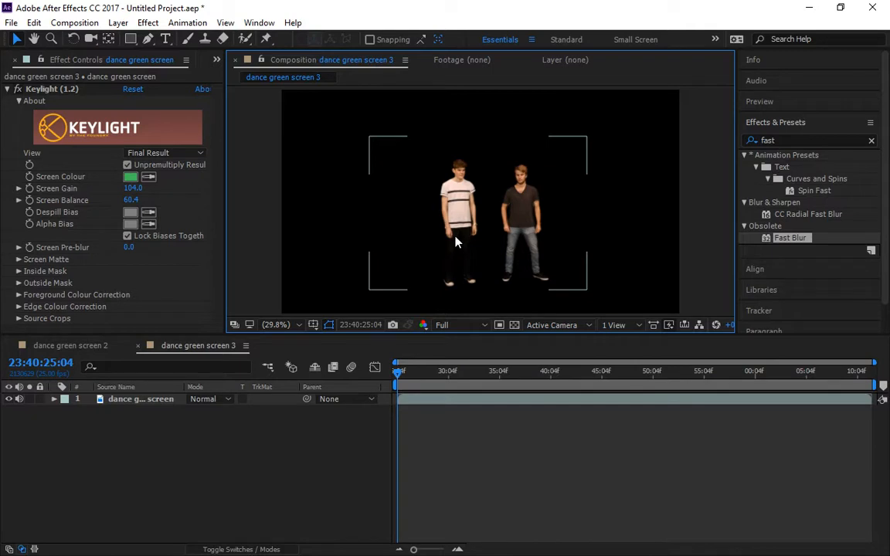
- Add a white solid, place it below the dancers layer and enlarge it to cover the whole frame
right_click(240, 449)
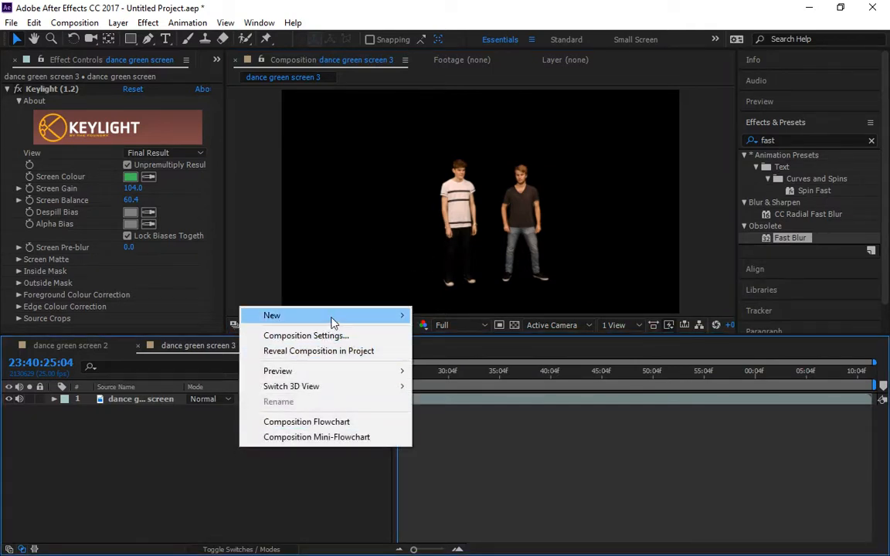
mouse_move(334, 317)
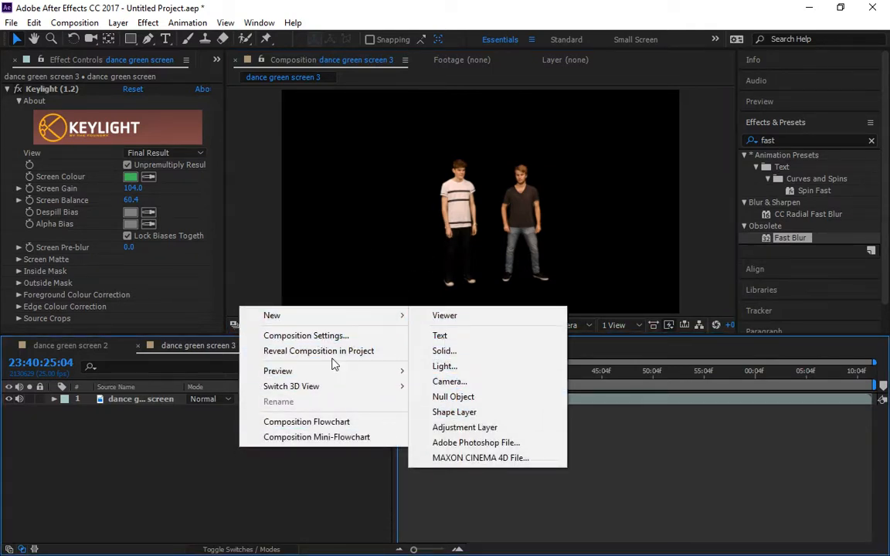
mouse_move(387, 314)
click(463, 352)
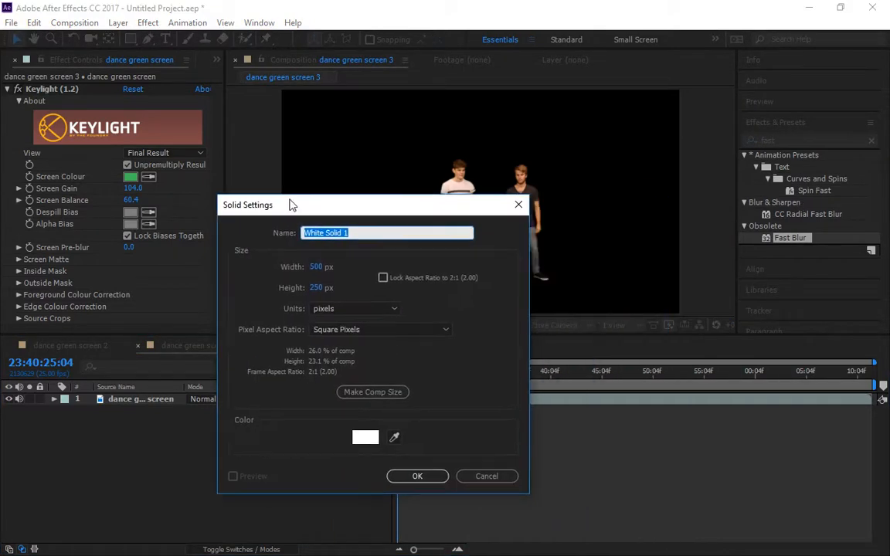
click(385, 423)
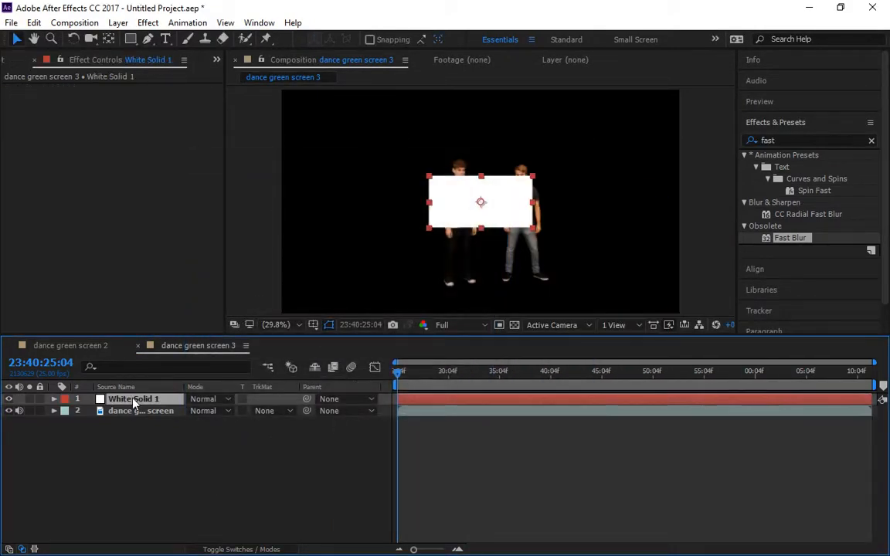
drag(135, 397, 132, 441)
drag(542, 182, 699, 88)
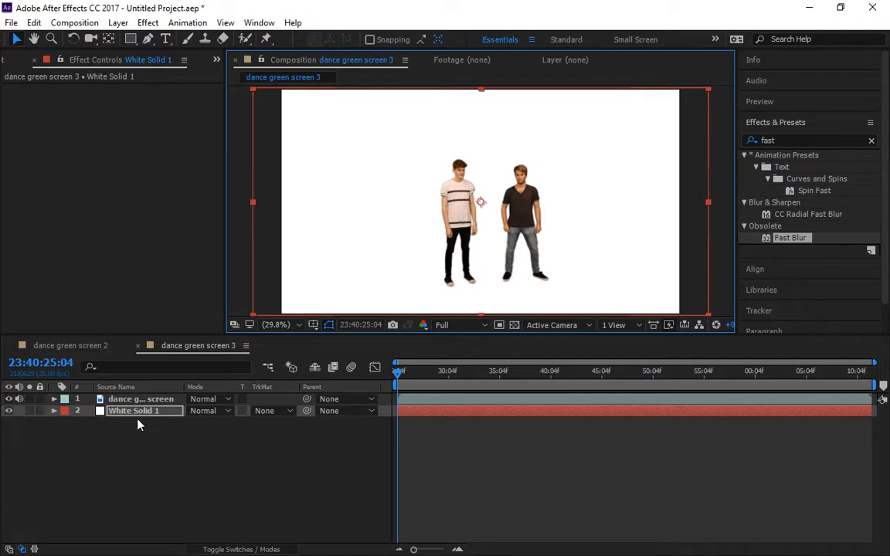
- Add BG.png between the dancers and the white solid, enlarge it beyond the frame and shift it so mostly sky fills the view
click(15, 59)
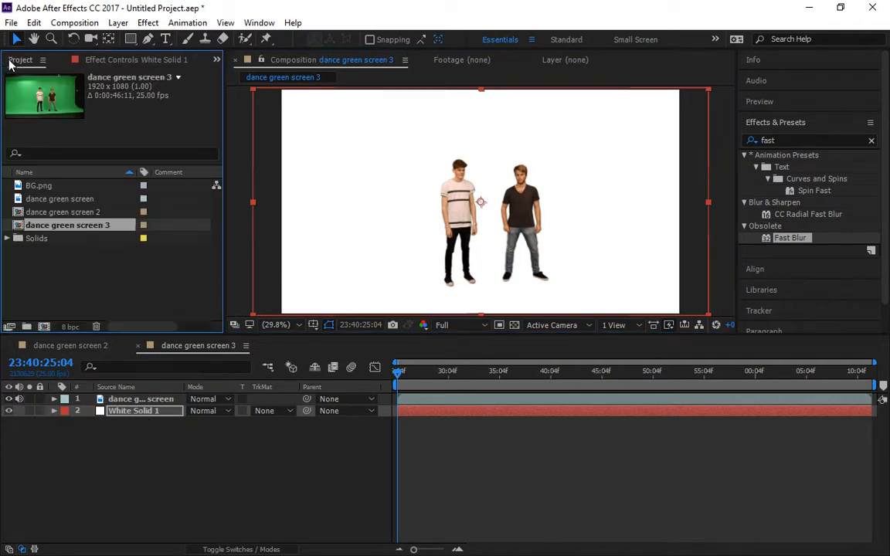
click(39, 185)
drag(45, 199, 70, 405)
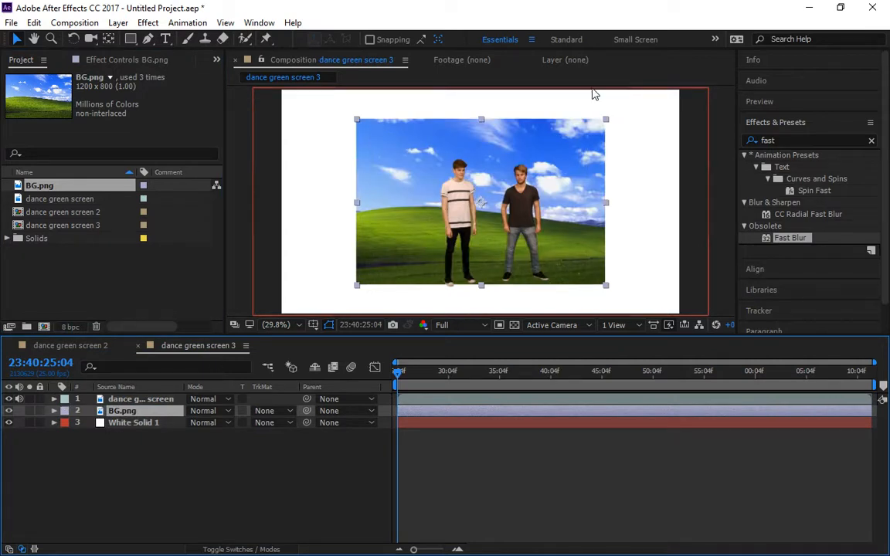
drag(607, 122, 737, 59)
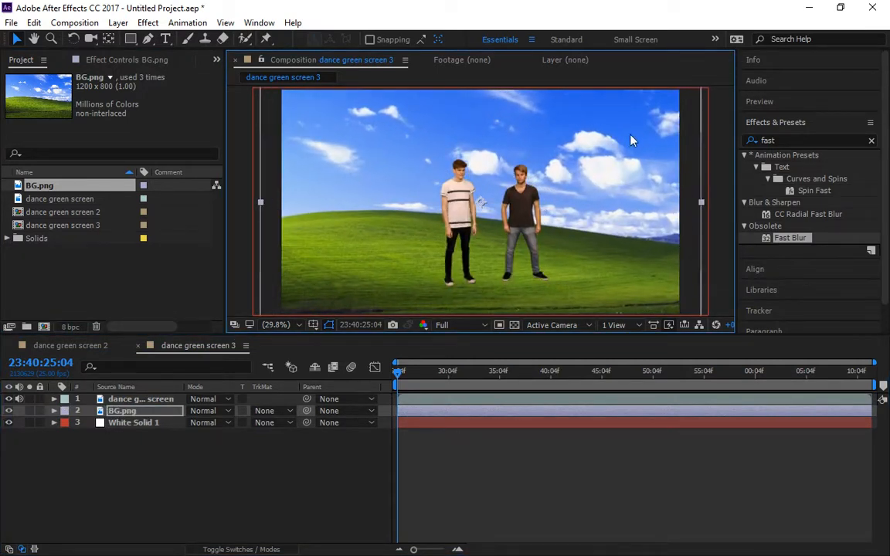
drag(617, 156, 601, 215)
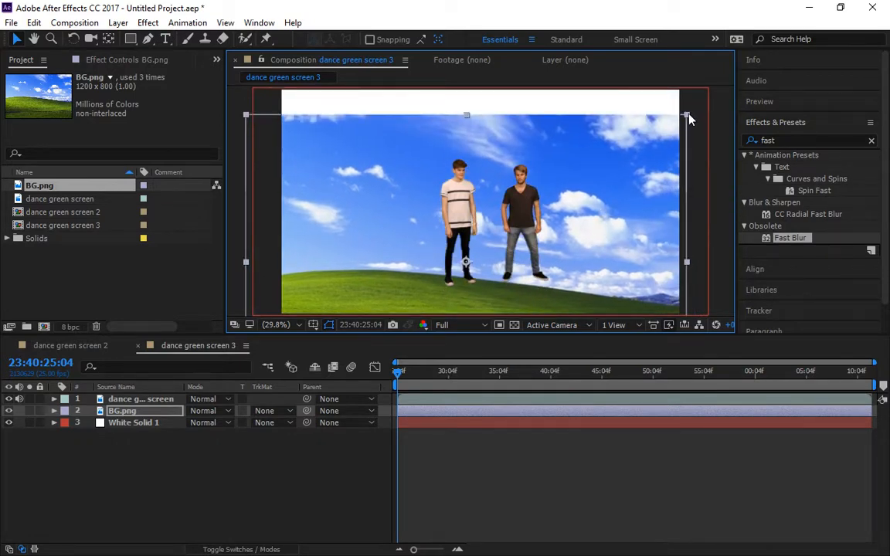
drag(688, 115, 761, 60)
drag(589, 165, 555, 180)
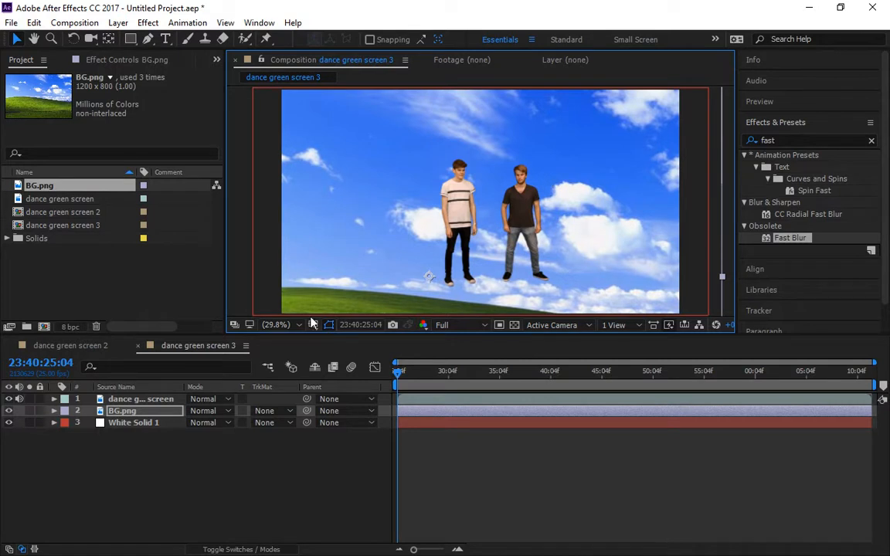
- Find the Tint effect by searching for "tint" and apply it to the dancers layer
click(143, 399)
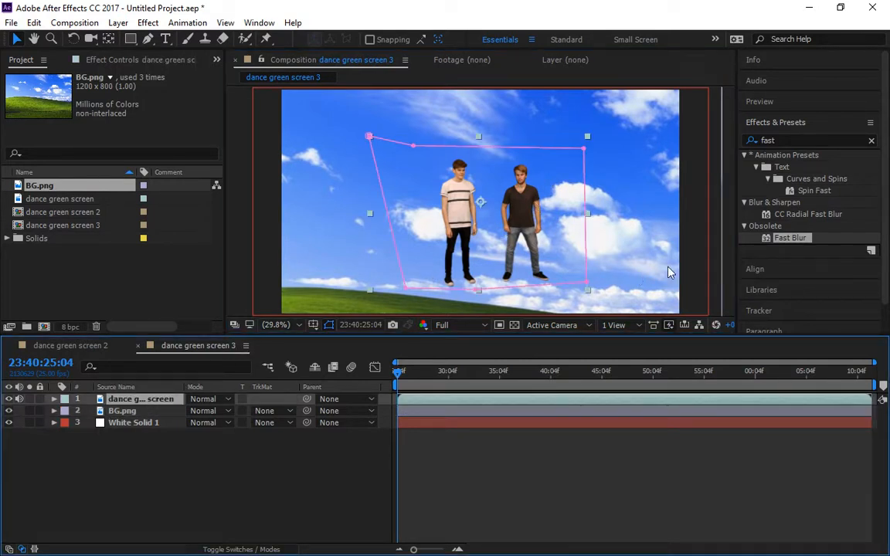
click(806, 138)
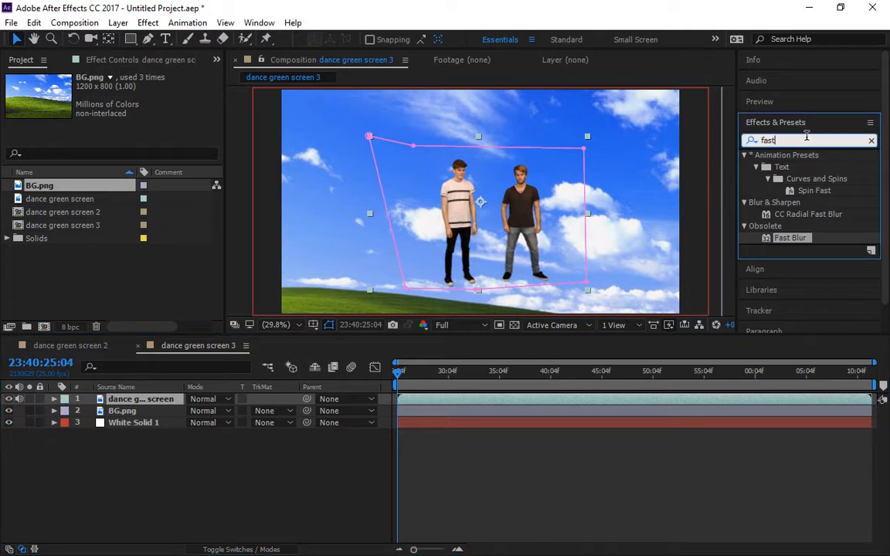
text(tint)
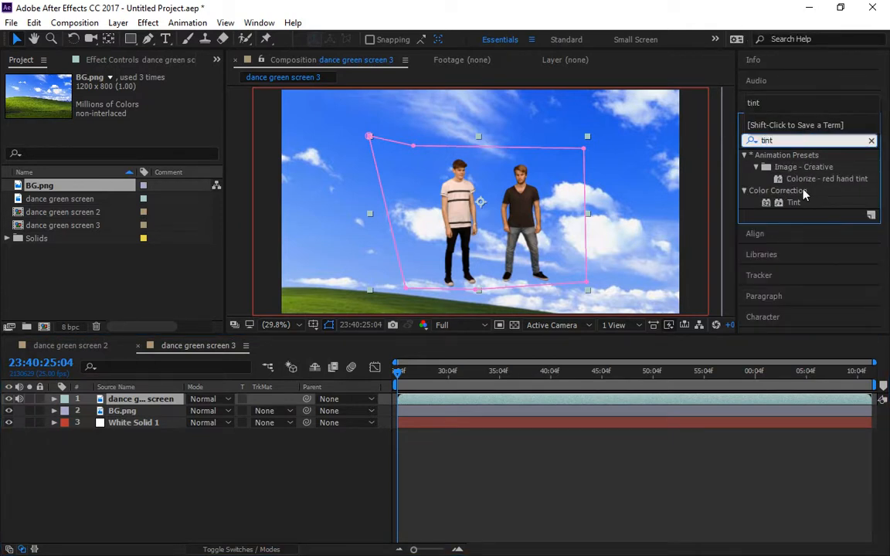
drag(793, 202, 143, 400)
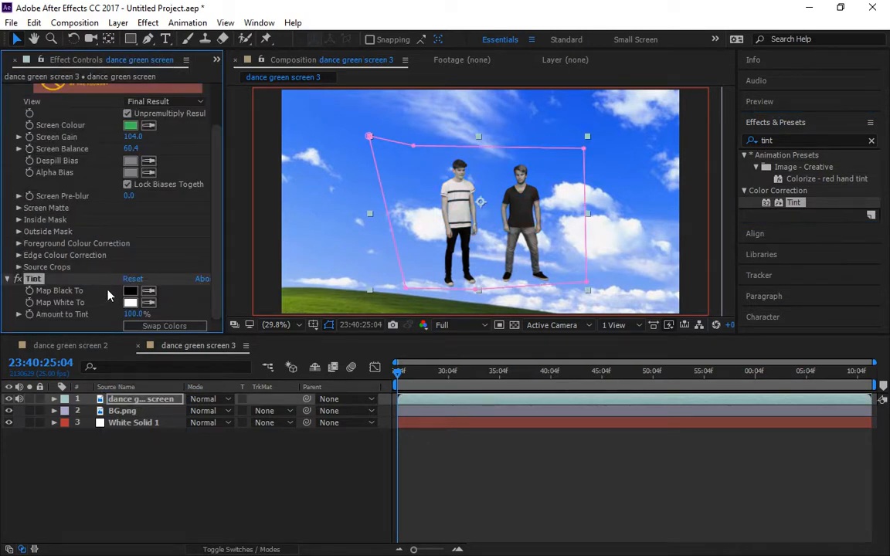
- Try setting the Tint effect's Map White To colour to black, and undo the change
click(147, 301)
click(120, 263)
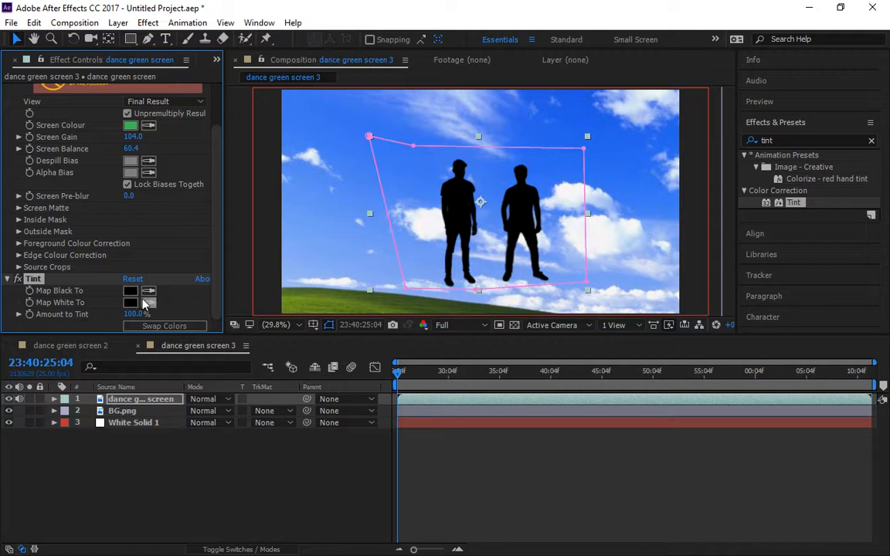
key(ctrl+z)
- Set the Tint effect's Map Black To colour to white on the dancers layer
click(131, 302)
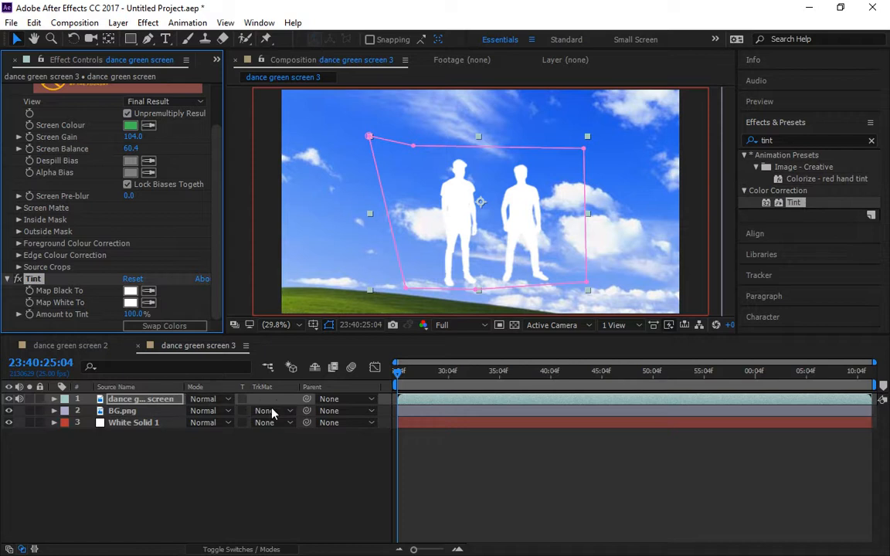
- Set the BG.png layer's track matte to Alpha Matte "dance green screen" and check the sky-filled dancers at other points in time
click(120, 409)
click(115, 398)
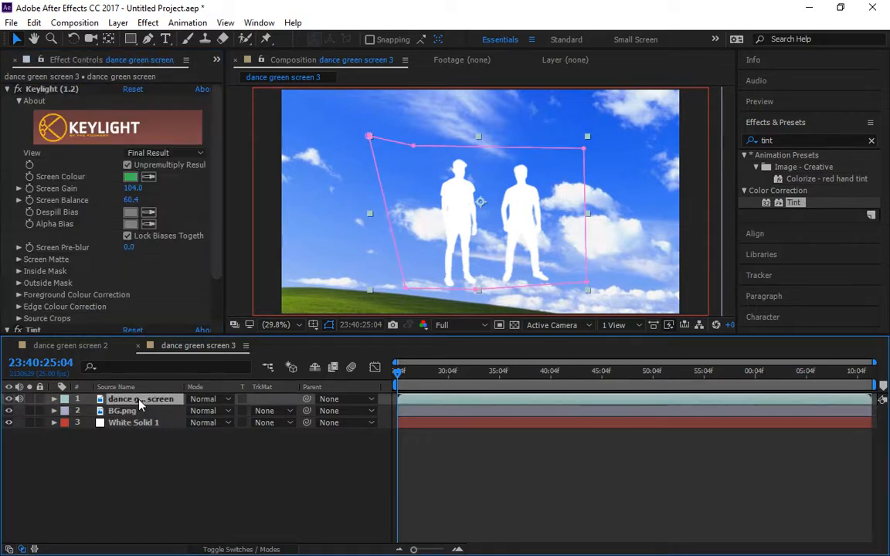
click(129, 411)
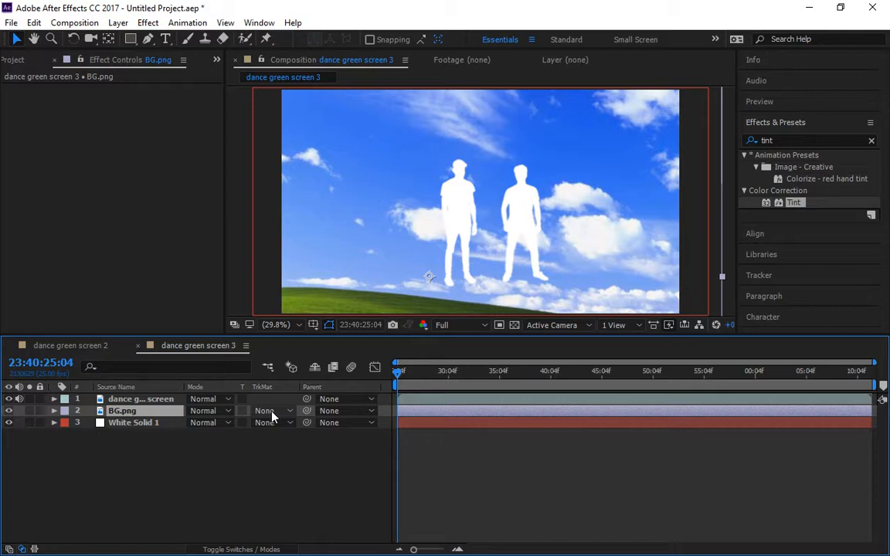
click(271, 414)
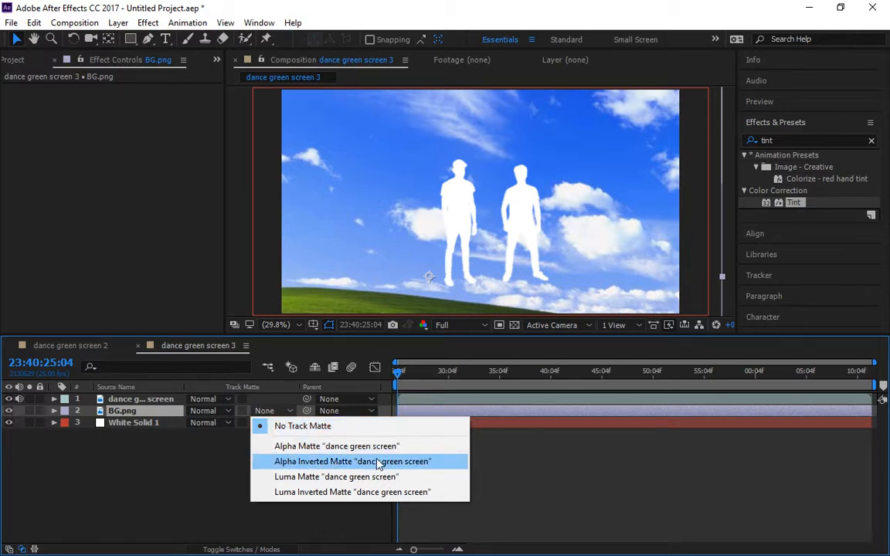
click(313, 446)
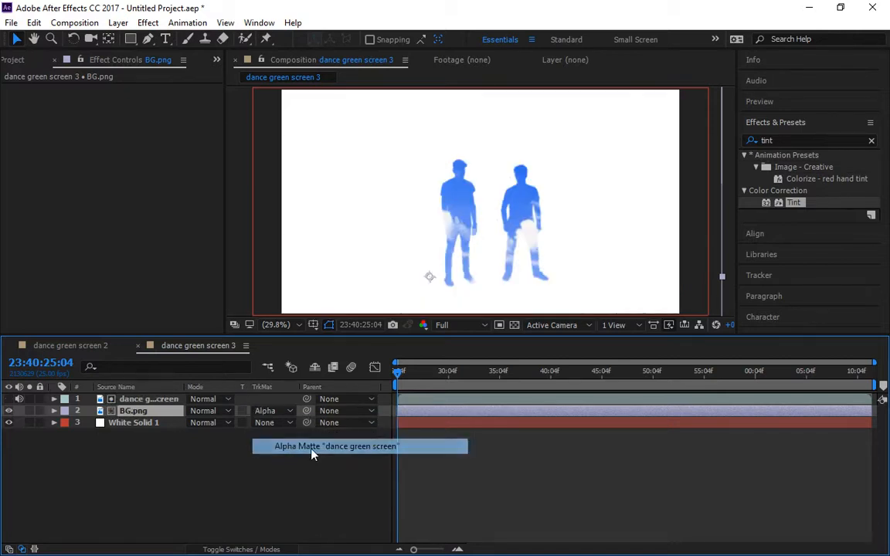
click(437, 373)
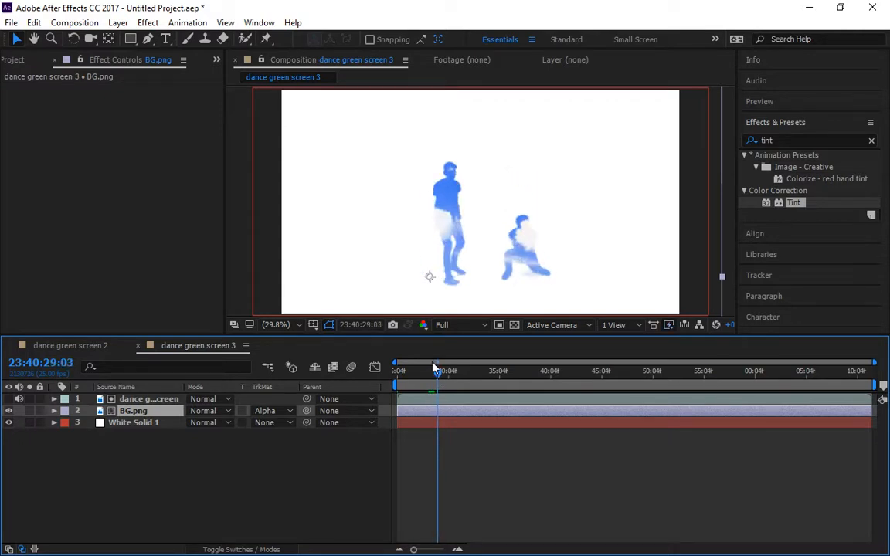
mouse_move(471, 376)
mouse_down()
mouse_move(500, 373)
mouse_move(493, 382)
mouse_move(384, 387)
mouse_move(555, 379)
mouse_move(471, 383)
mouse_move(481, 380)
mouse_up()
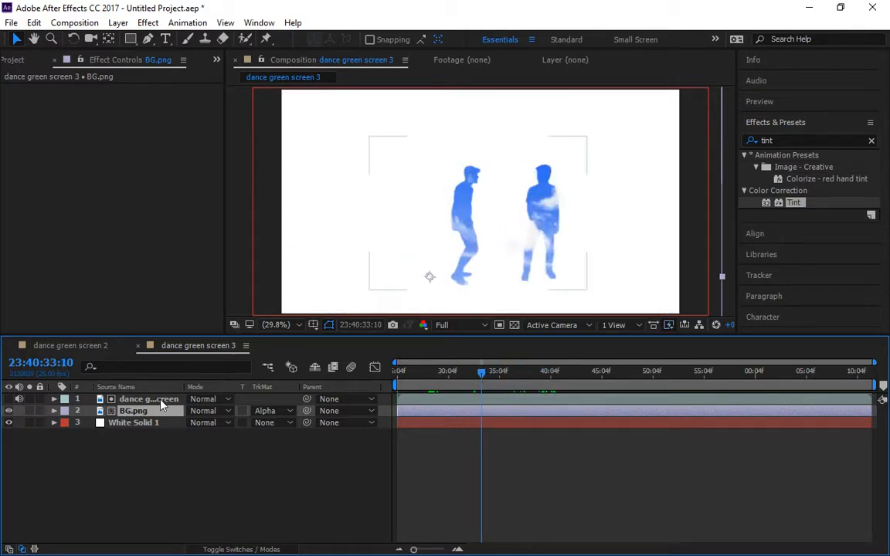